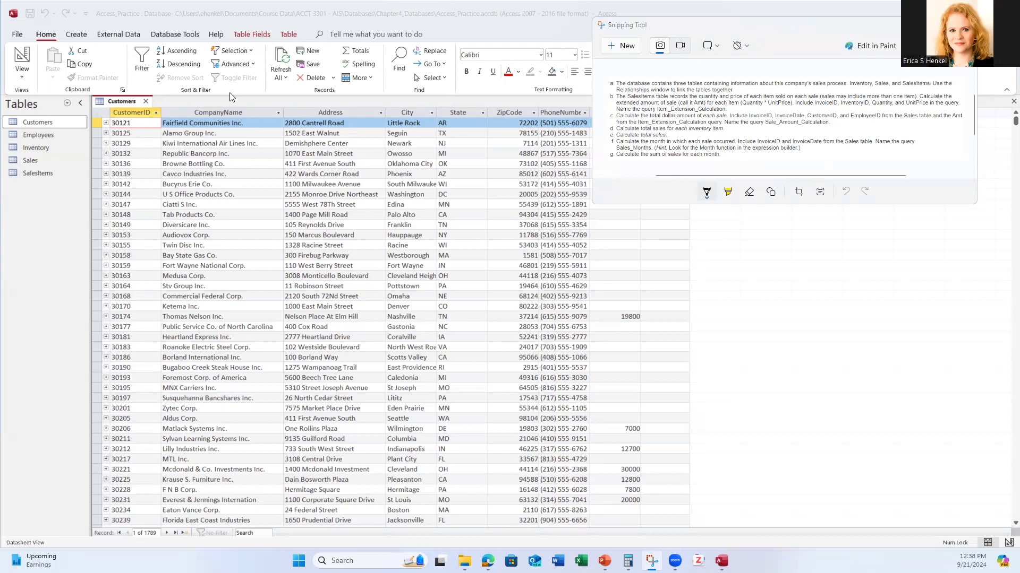
Step: Create a new crosstab query in design view
click(75, 35)
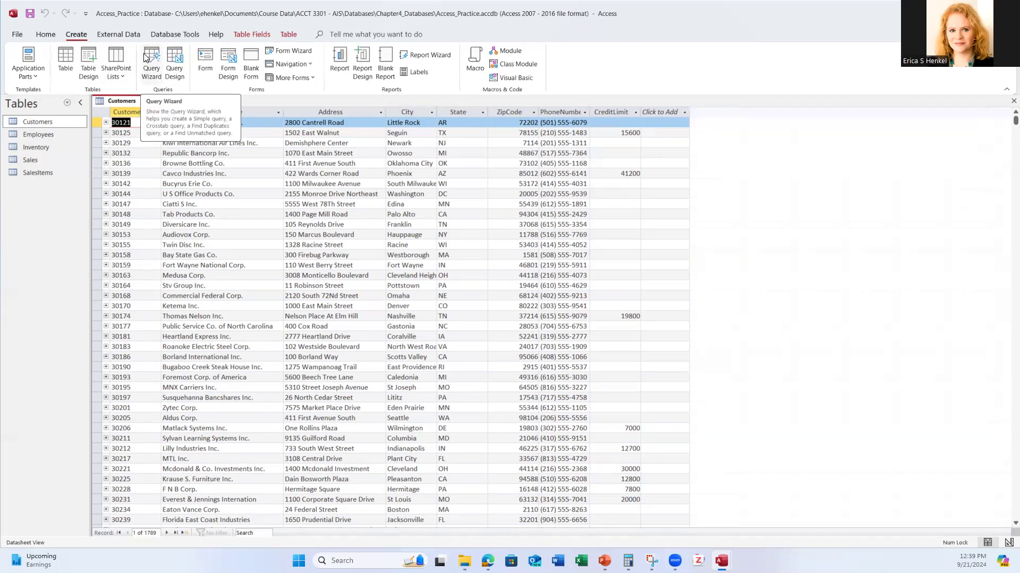
click(172, 55)
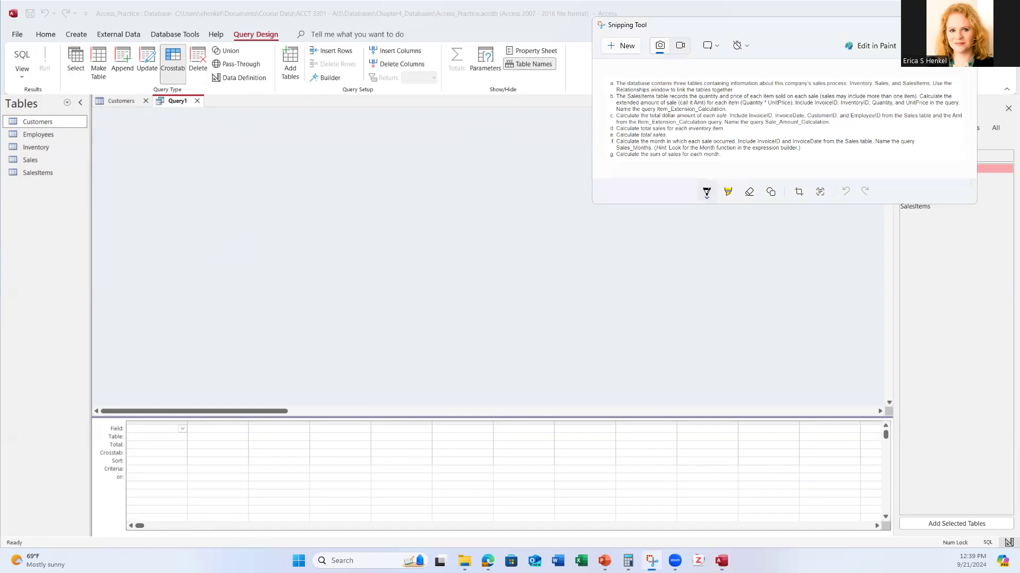
Step: Restore the database window, then move and enlarge it beside the Snipping Tool window, which is also repositioned and made taller
click(983, 13)
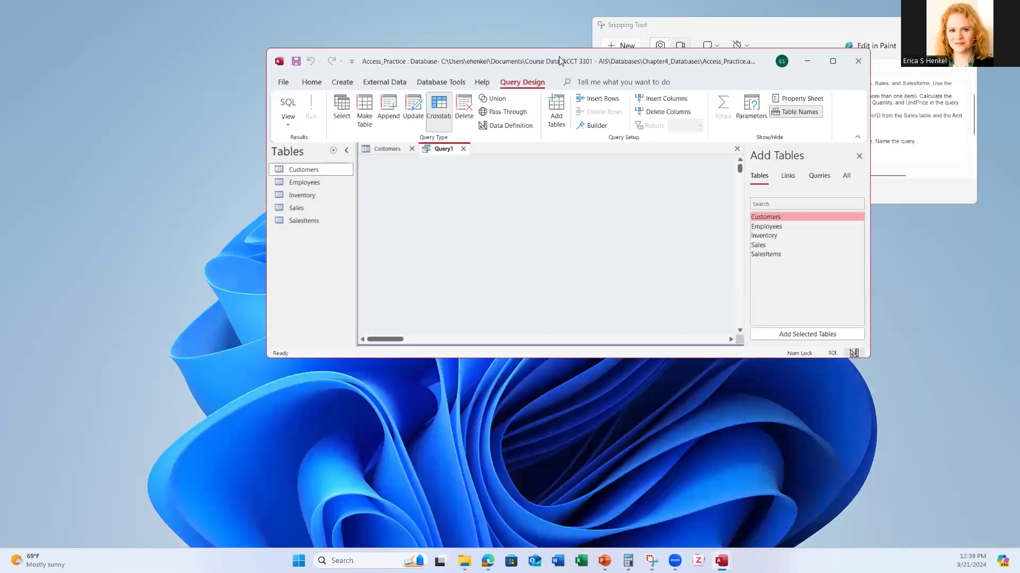
drag(538, 53, 277, 11)
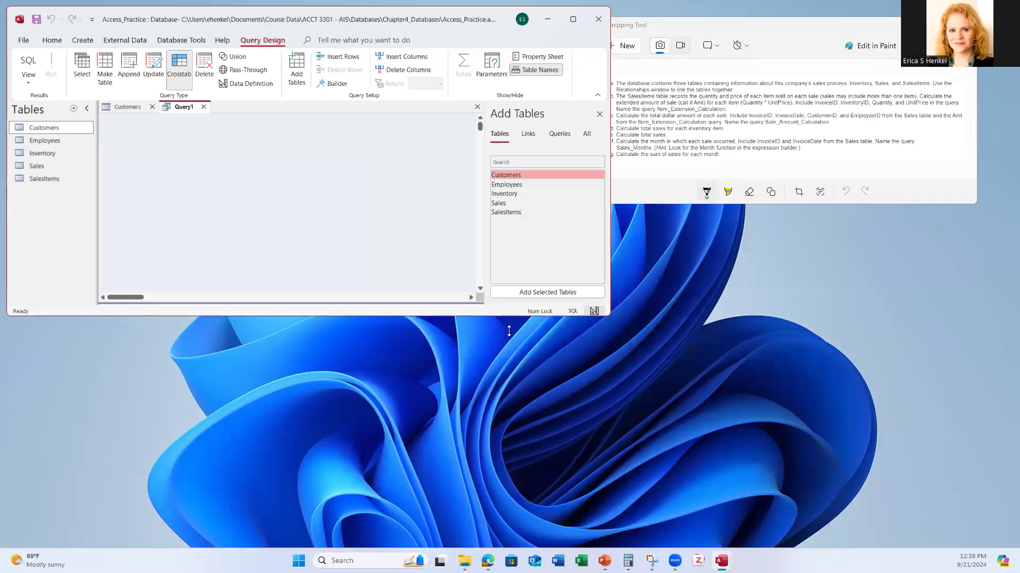
drag(509, 331, 508, 554)
drag(655, 194, 706, 197)
click(615, 220)
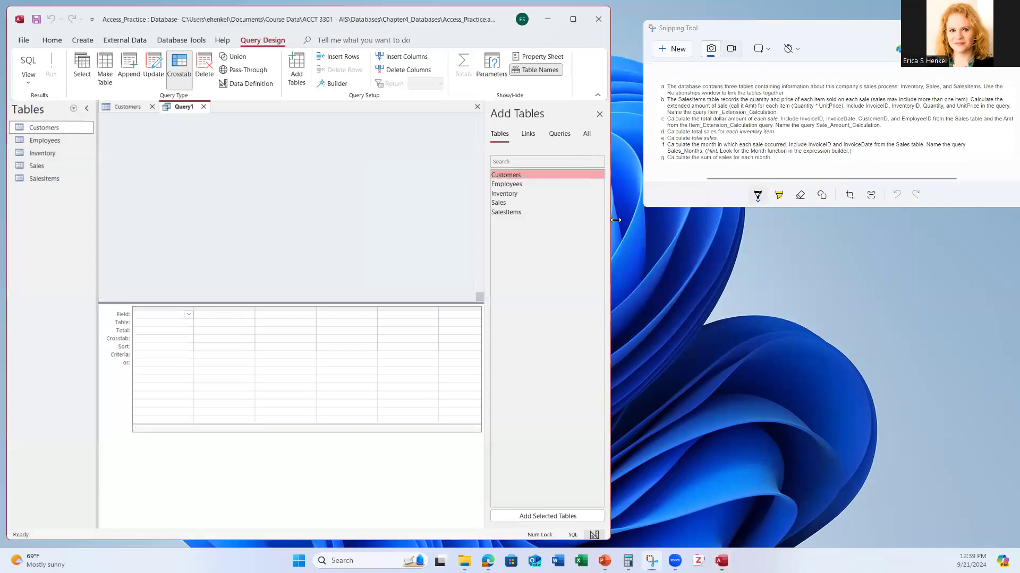
drag(615, 220, 646, 220)
click(715, 218)
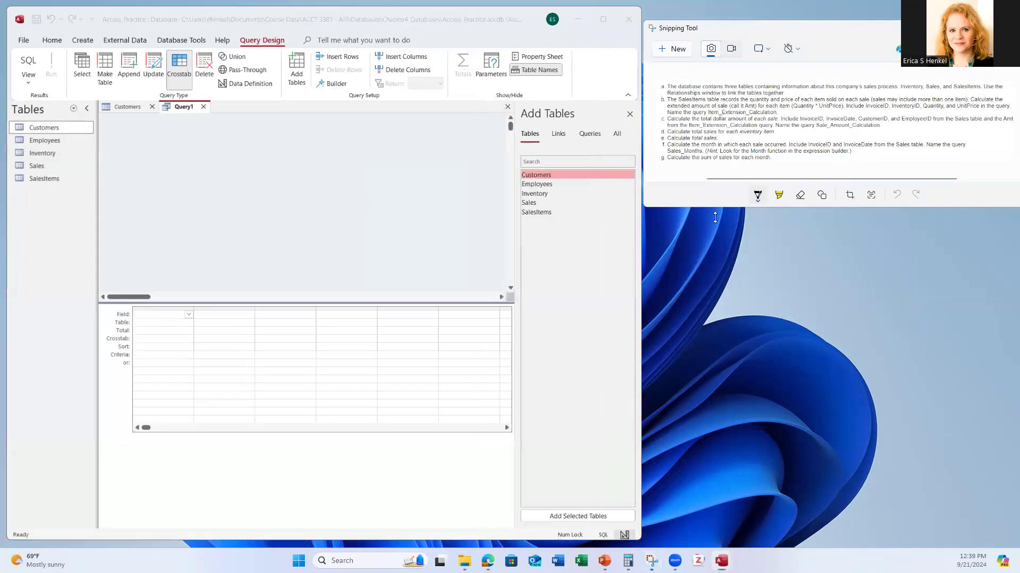
drag(715, 217, 713, 313)
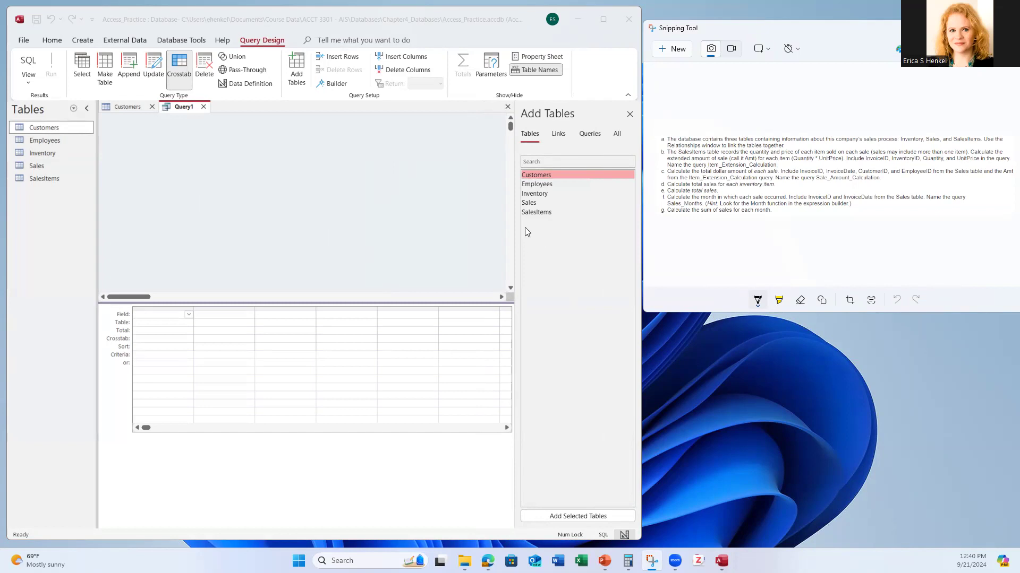
Step: Add the SalesItems table to the query with its InvoiceID, InventoryID, Quantity and UnitPrice fields
click(541, 214)
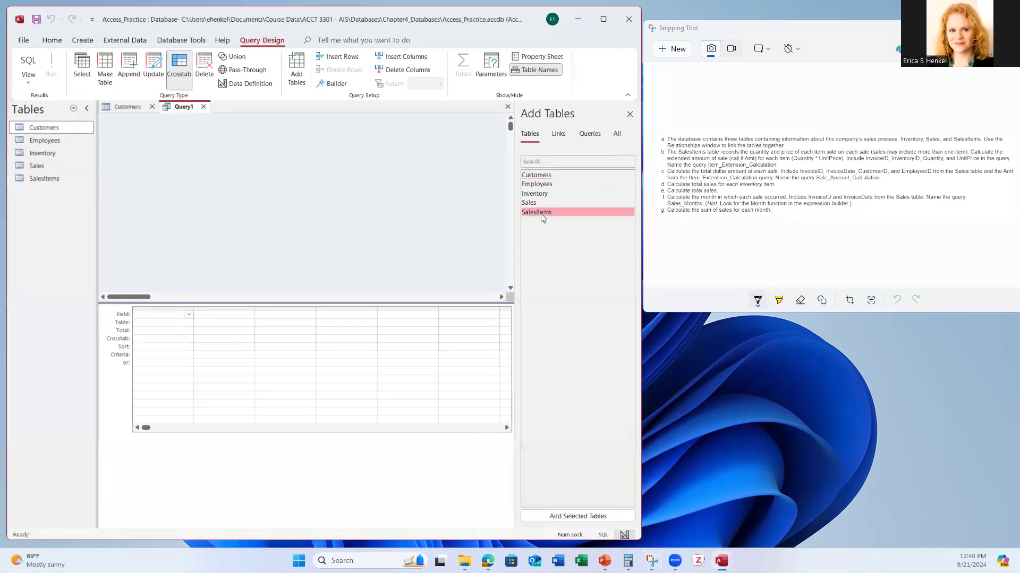
drag(541, 212, 152, 170)
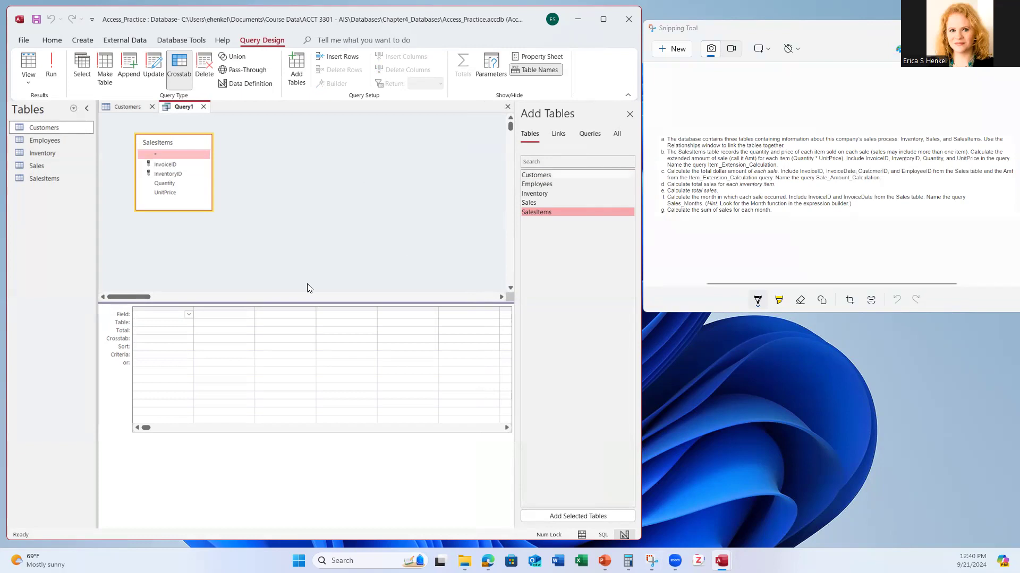
double_click(166, 164)
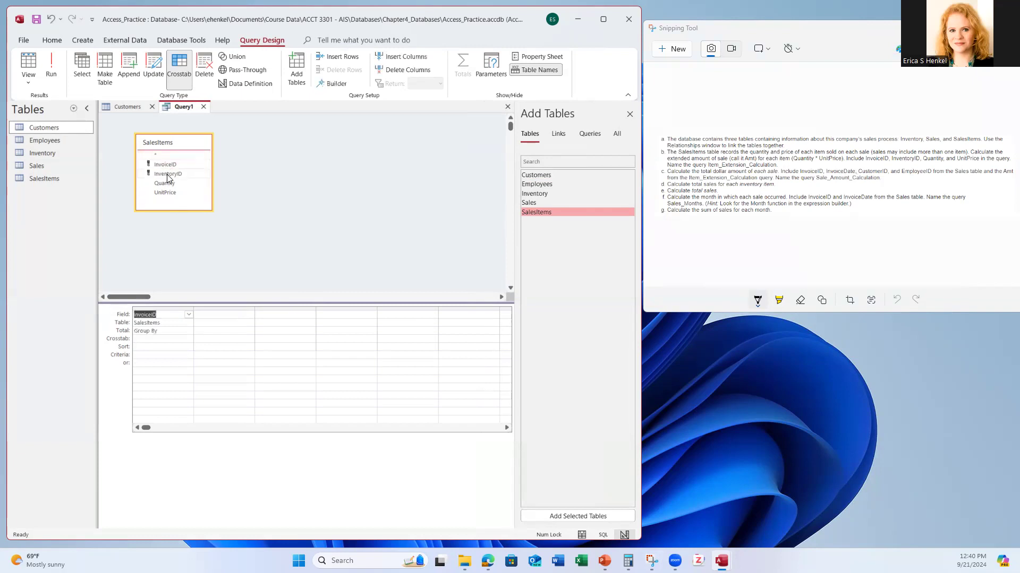
double_click(167, 174)
double_click(164, 183)
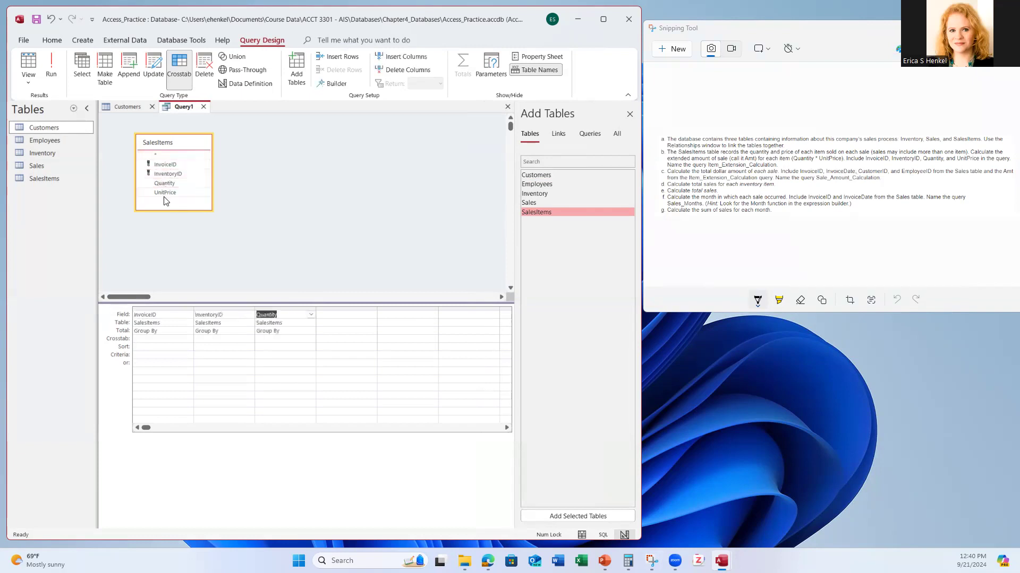
double_click(165, 192)
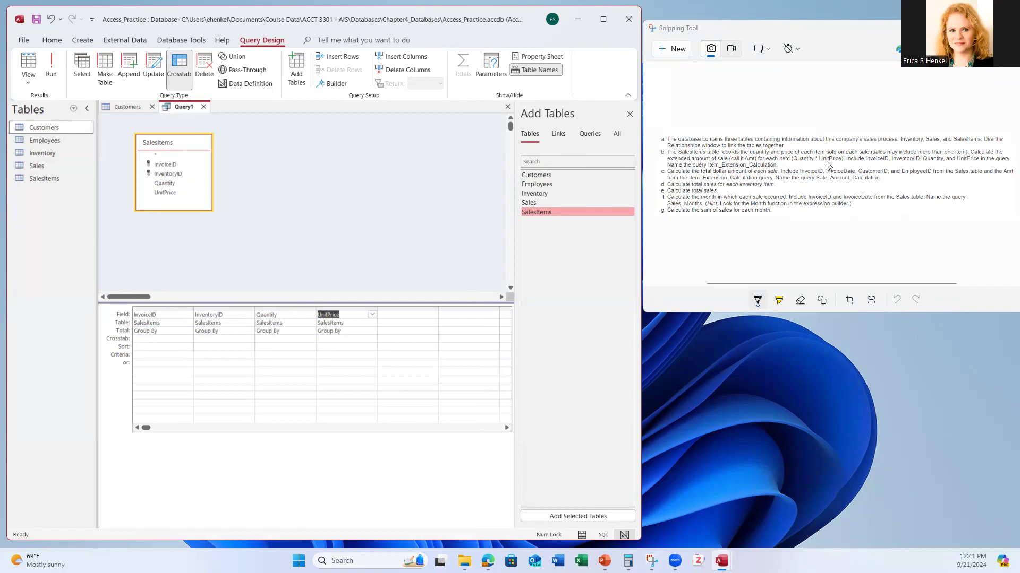
Step: Try to add the SalesItems all-fields asterisk as the fifth query column
double_click(160, 155)
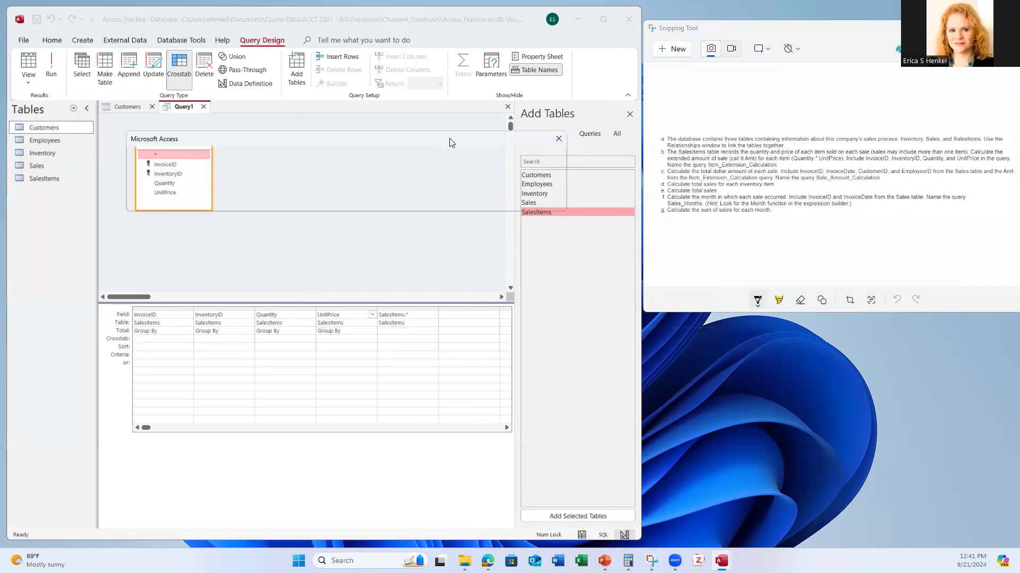
click(559, 140)
click(351, 314)
key(Tab)
click(167, 156)
double_click(167, 156)
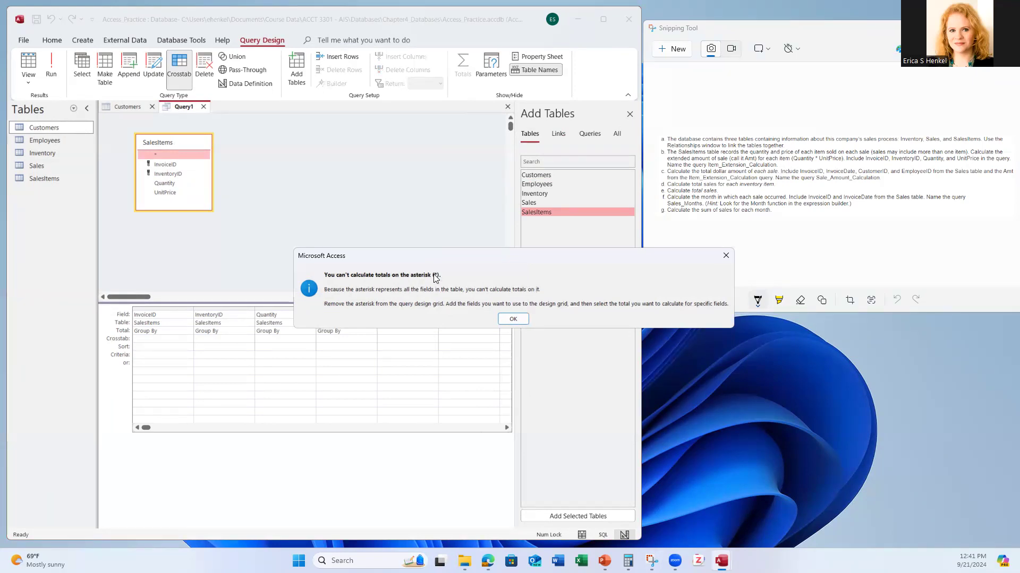
drag(445, 259, 377, 350)
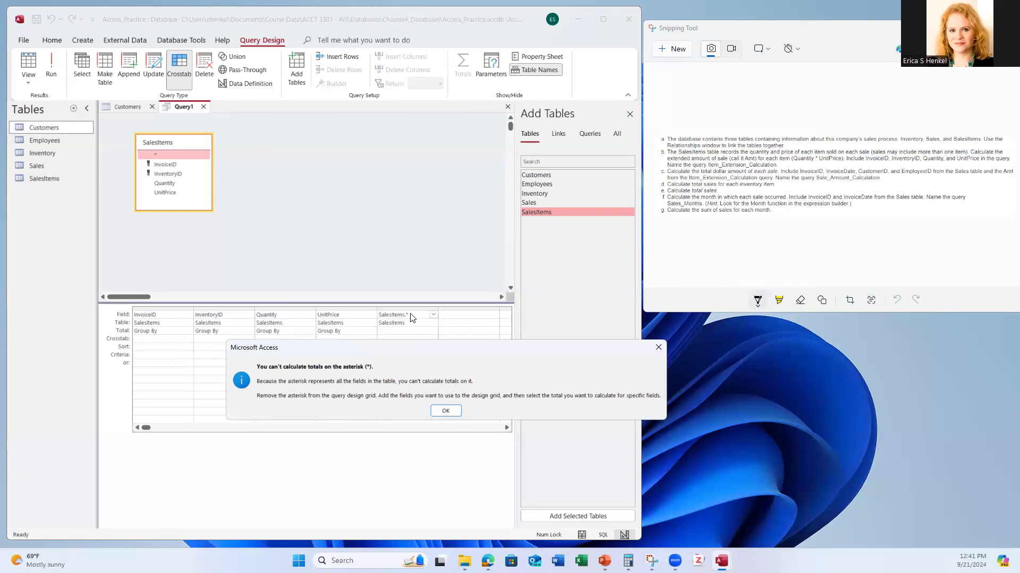
click(447, 412)
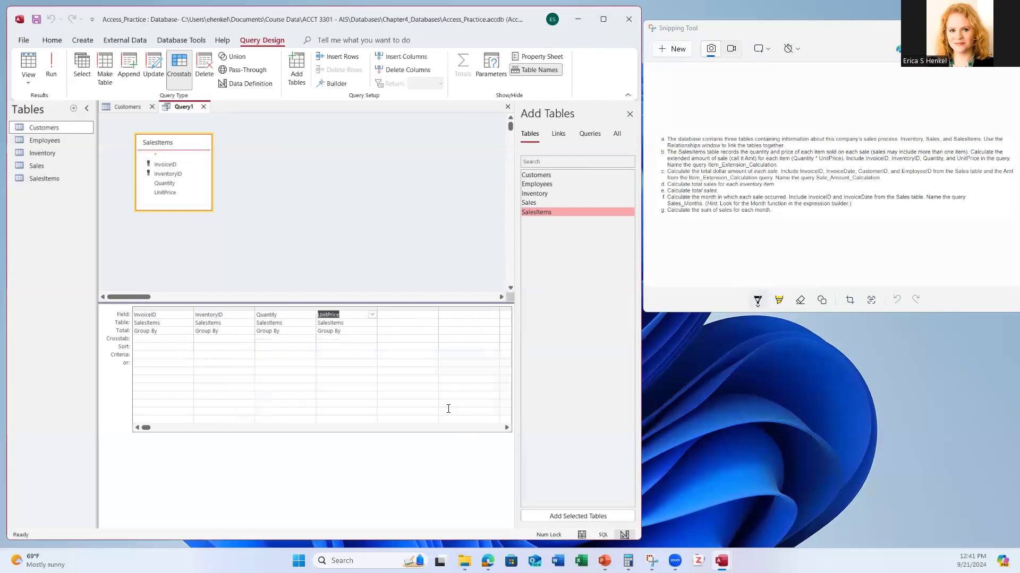
Step: In the fifth query column, enter the expression SalesItems.Quantity*SalesItems.UnitPrice
click(401, 317)
click(434, 315)
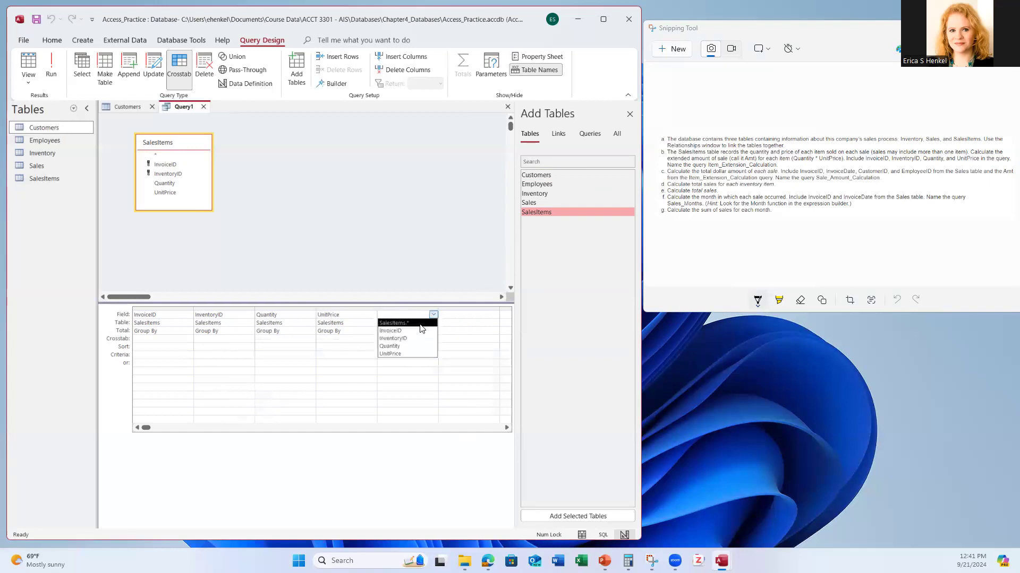
click(414, 322)
click(508, 317)
click(420, 316)
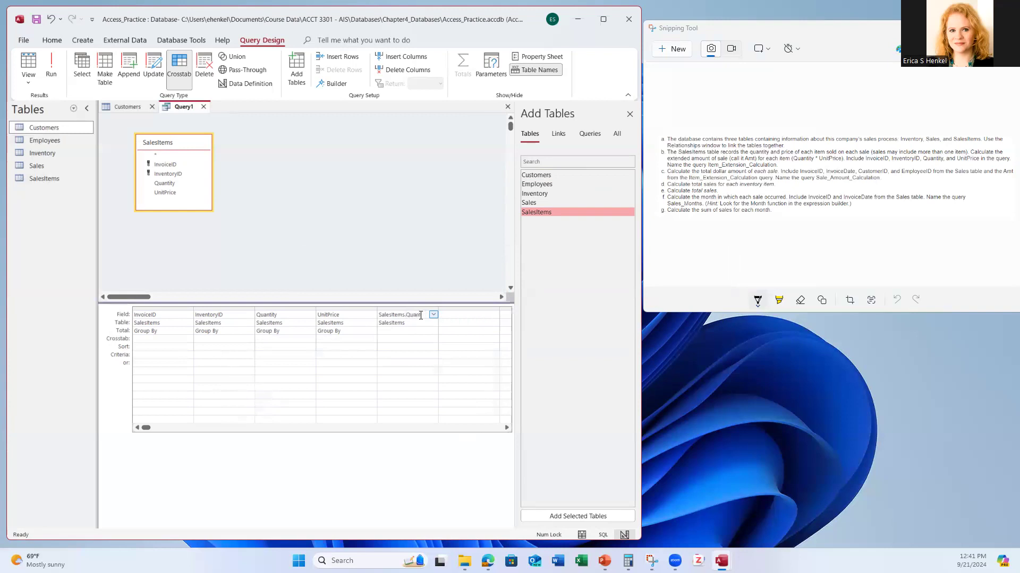
text(ti)
text(ty*Sales)
text(Items)
text(.UnitPrice)
key(Return)
Step: Set the Total option of the calculated column to Group By
click(433, 325)
click(433, 325)
click(414, 332)
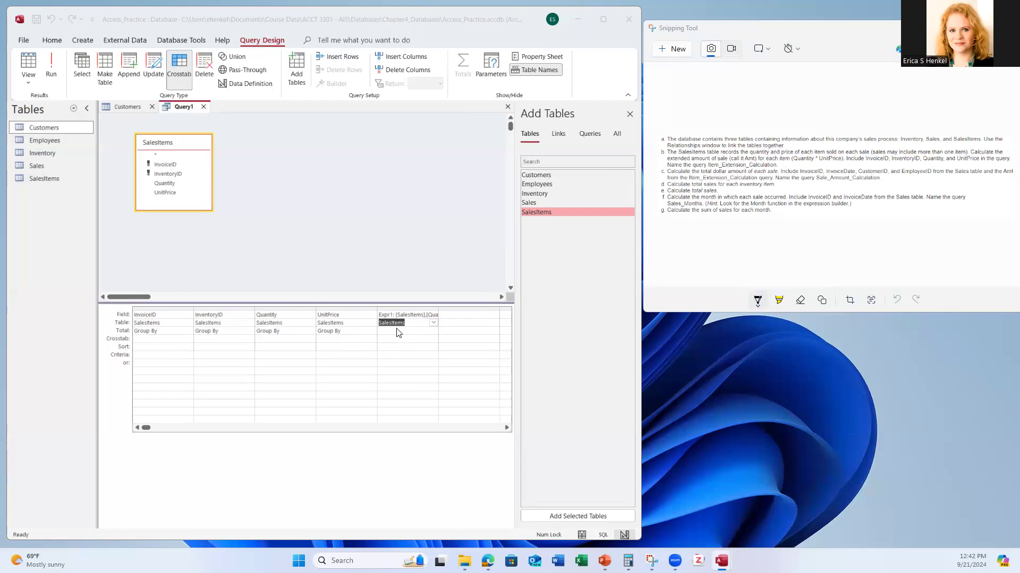
click(297, 171)
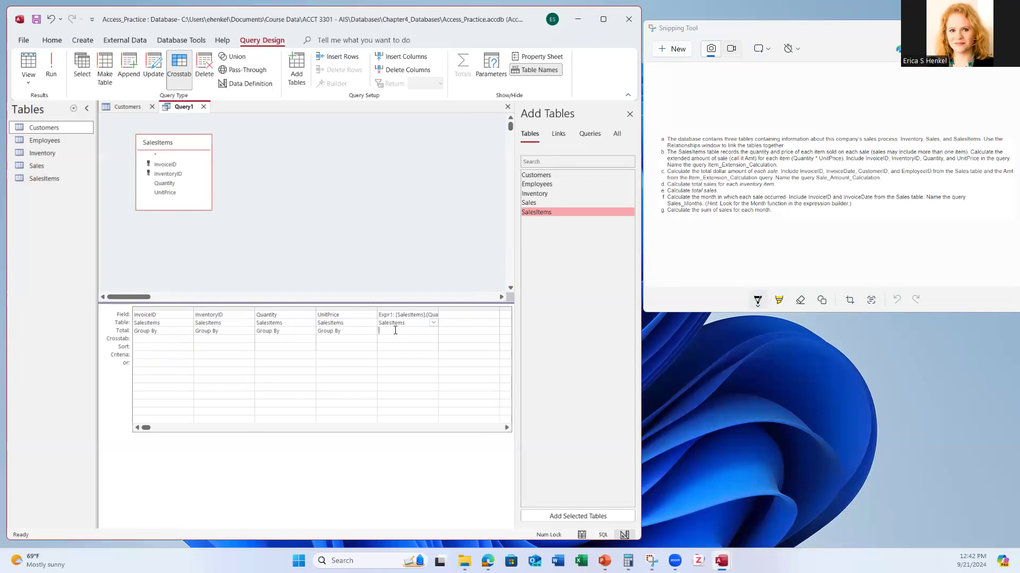
click(433, 331)
click(420, 339)
click(220, 239)
Step: Try to save the query under the name Item_Extension_Calculation
click(36, 21)
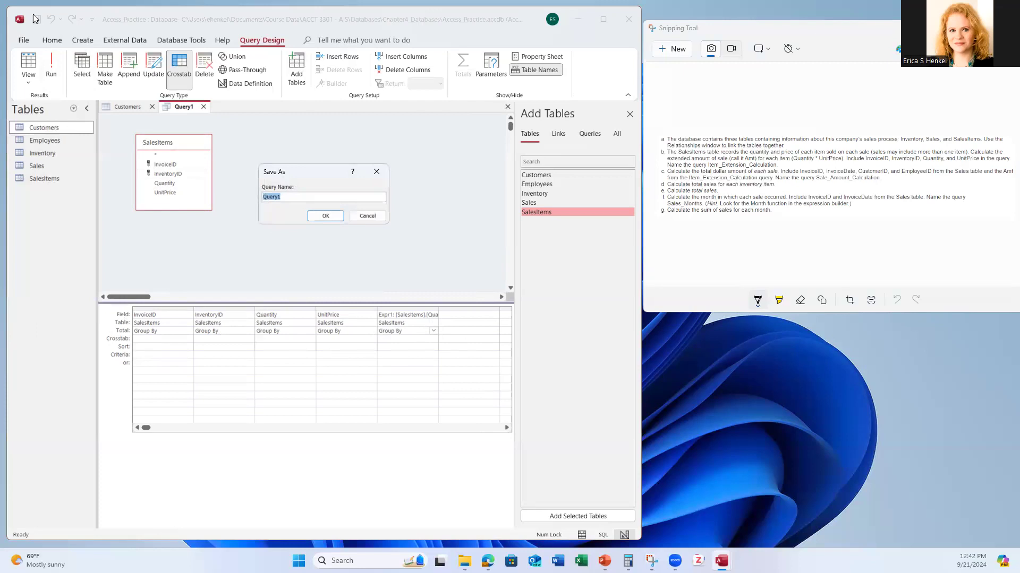
text(Item_Extension_Calculation)
click(326, 216)
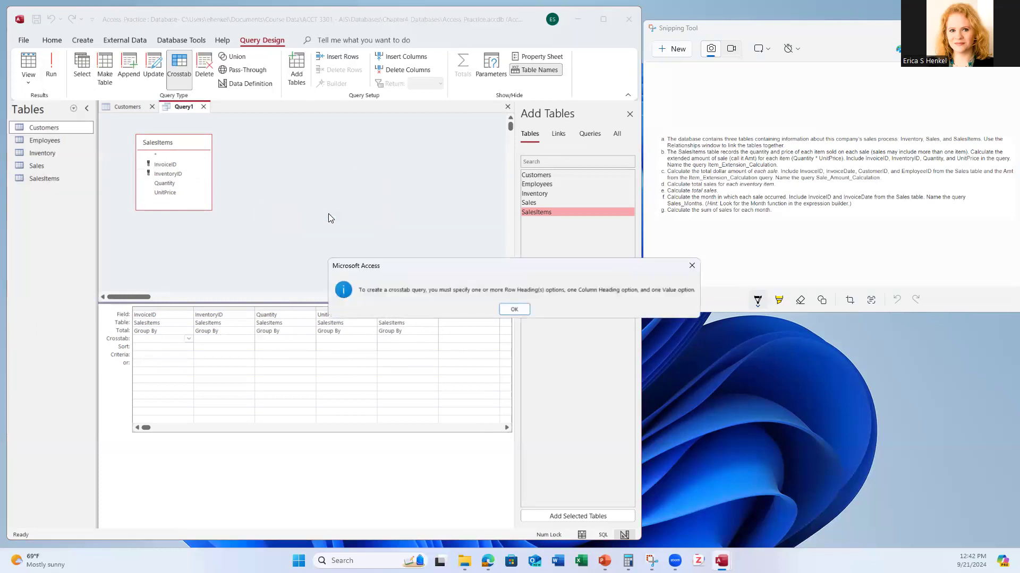
click(514, 309)
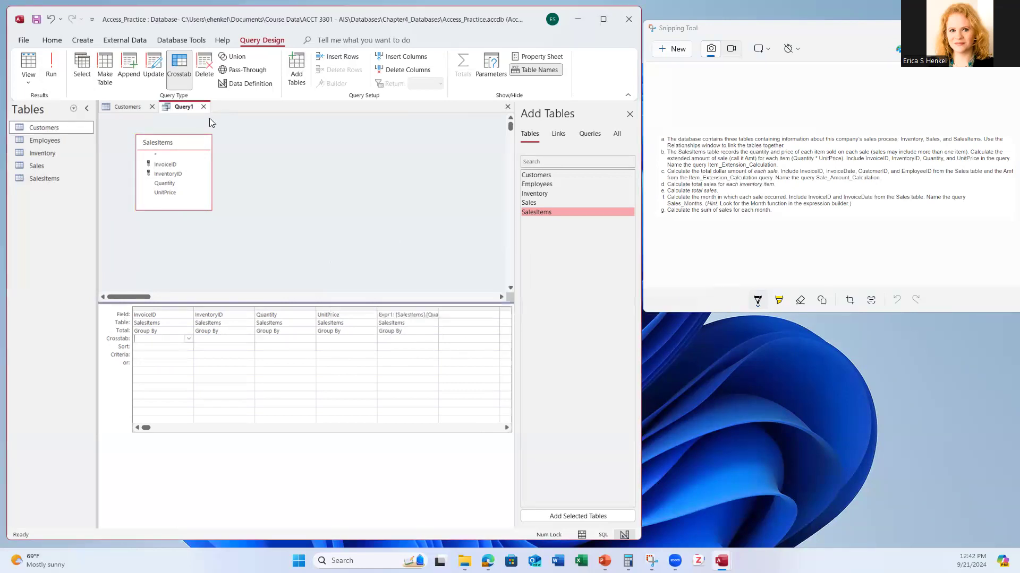
Step: Change the query type to Select and save the query as Item_Extension_Calculation
click(79, 63)
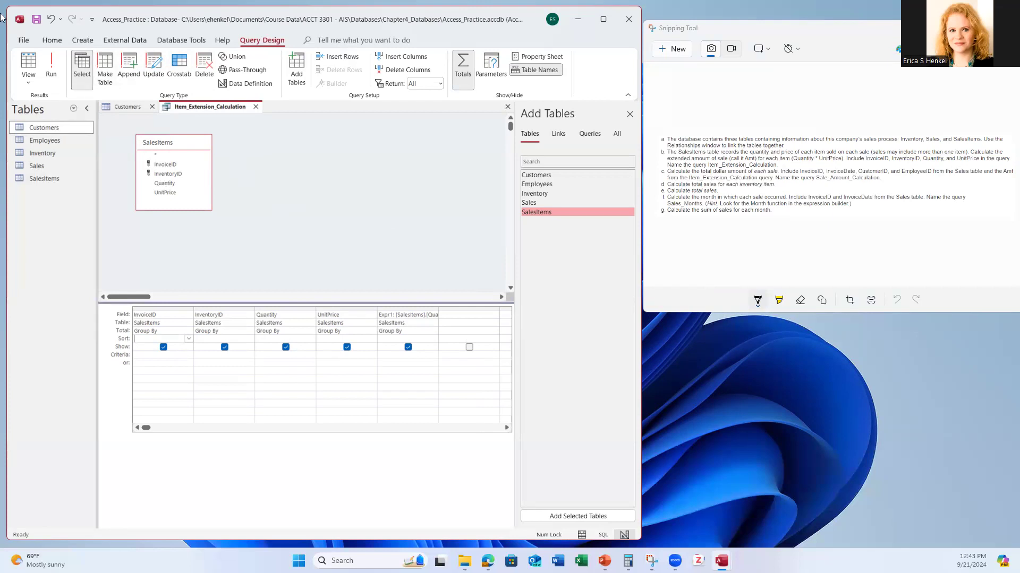
click(34, 20)
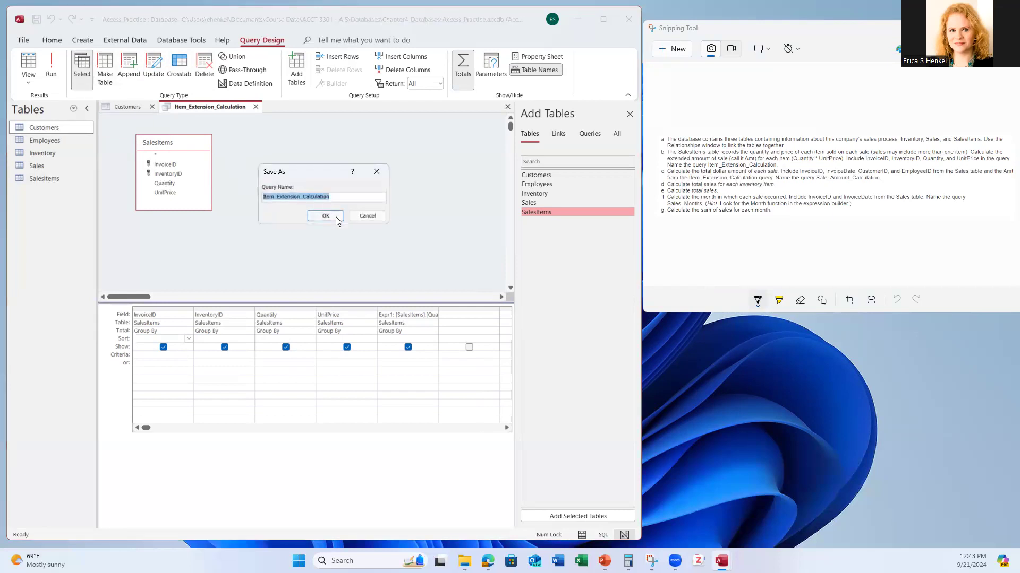
click(336, 216)
Step: Try running the query, switch off its Totals row, and try running it again, cancelling the parameter requests
click(51, 66)
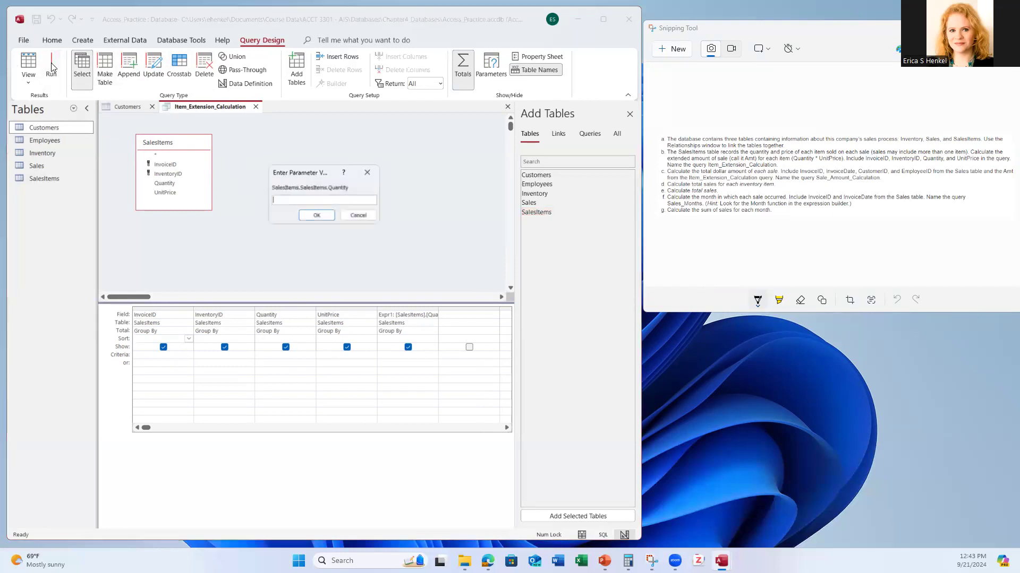
click(368, 217)
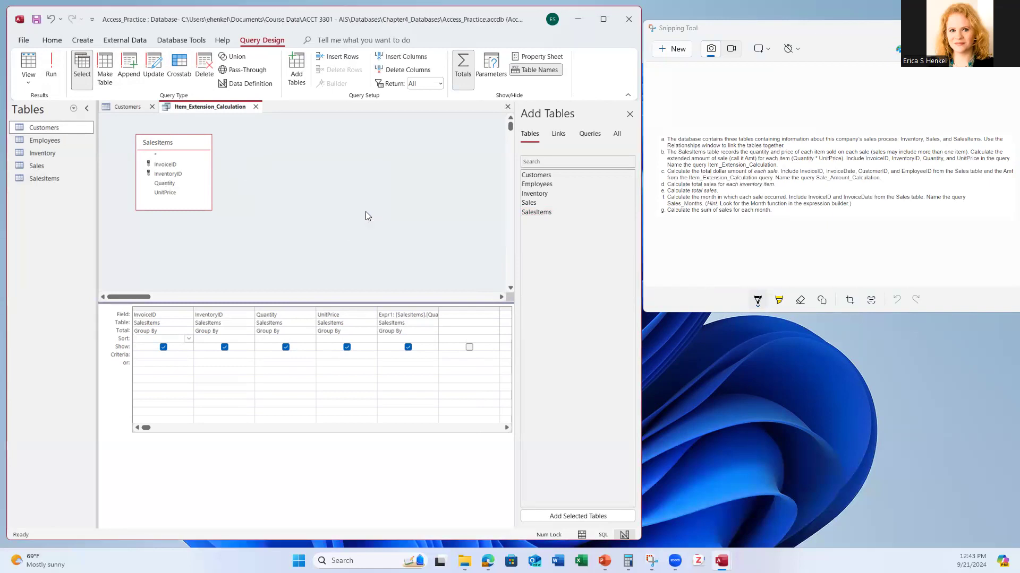
click(463, 69)
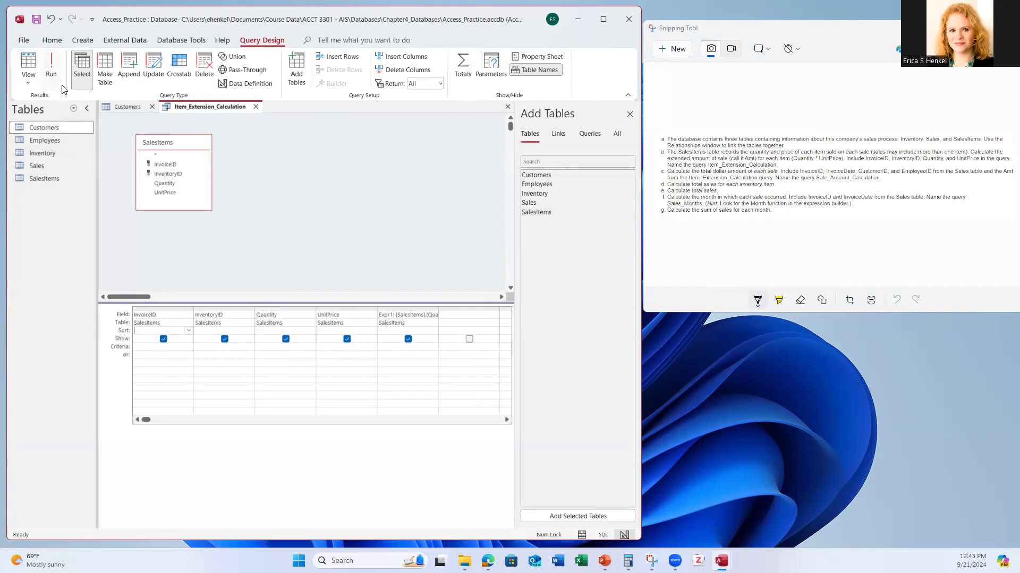
click(52, 64)
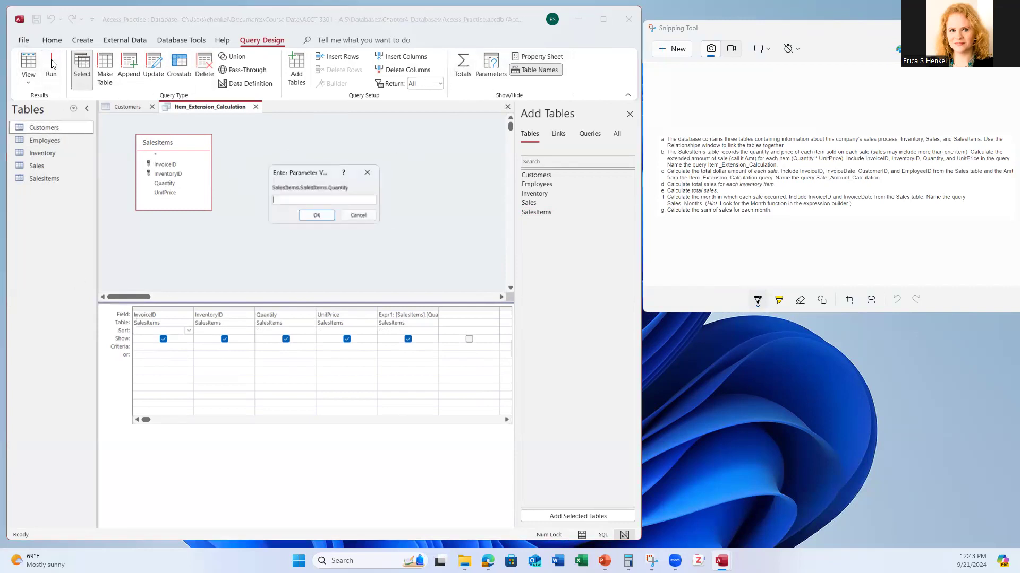
click(368, 219)
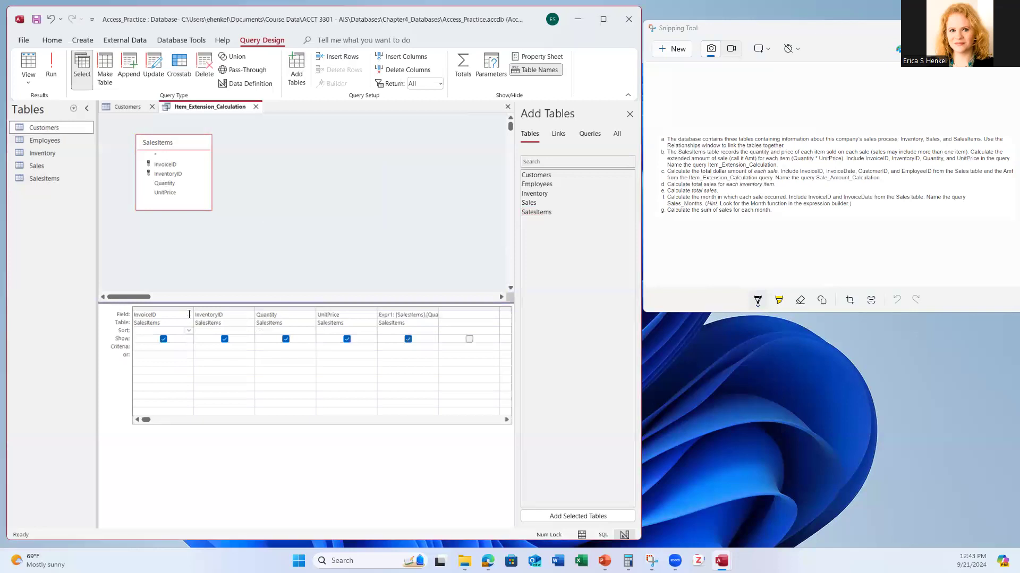
Step: Replace the calculated column's expression with Quantity*UnitPrice and save the query
click(393, 314)
key(Right)
key(Right)
key(Right)
key(Right)
key(Right)
key(Right)
key(Right)
key(Right)
key(Right)
key(Right)
key(Right)
key(Right)
key(Right)
key(Right)
key(Right)
key(Right)
key(Right)
key(Right)
key(Right)
key(Right)
key(Right)
key(Right)
key(Right)
key(Right)
key(Right)
key(Right)
key(Right)
key(Right)
key(Right)
key(Right)
key(Right)
key(Right)
key(Right)
key(Right)
key(Right)
key(Tab)
key(Tab)
key(Tab)
key(Tab)
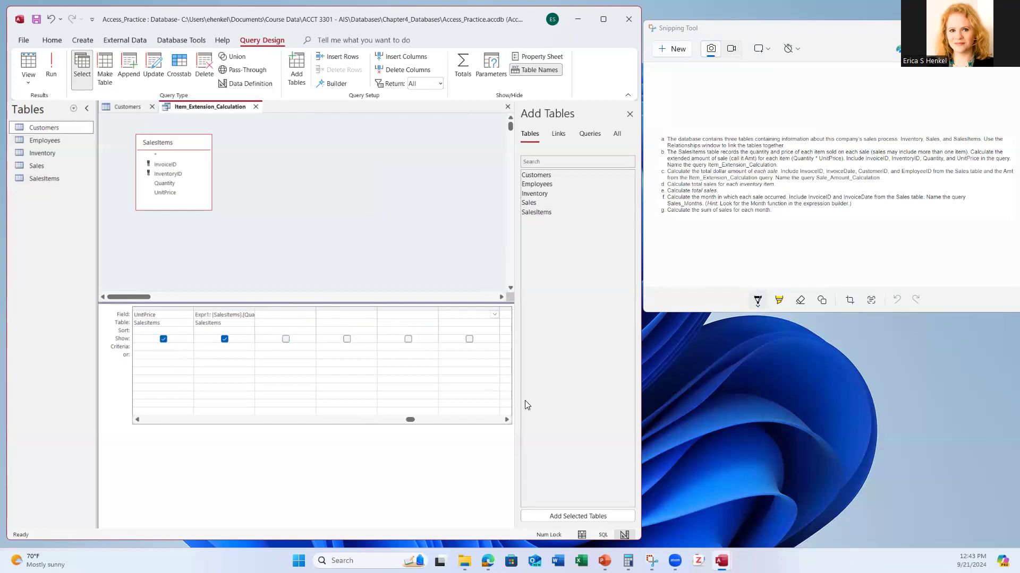
click(216, 315)
drag(194, 315, 308, 316)
text(Quantity*UnitPrice)
click(262, 216)
click(37, 20)
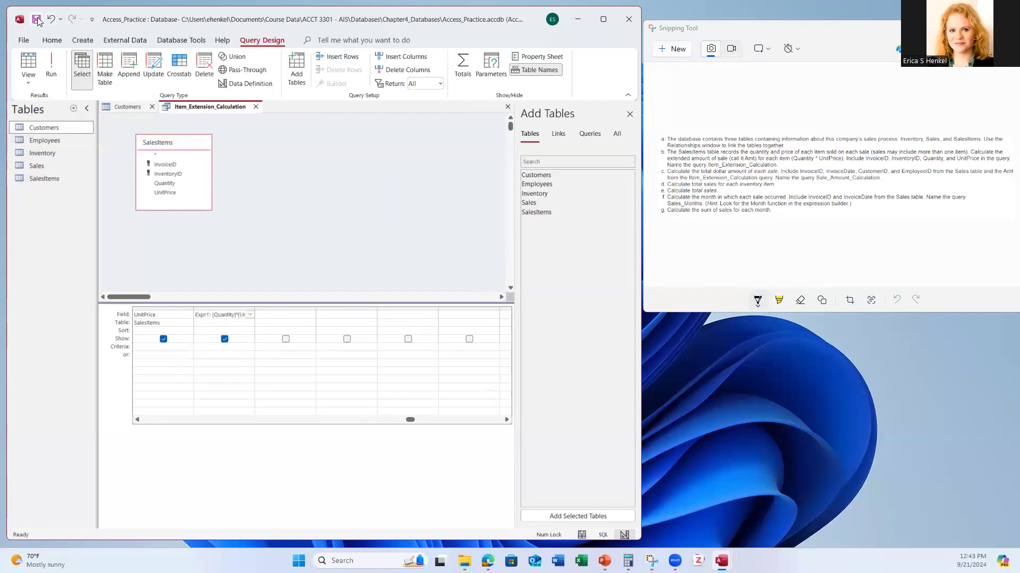
Step: Run the query and widen the Expr1 column so its values fit
click(50, 68)
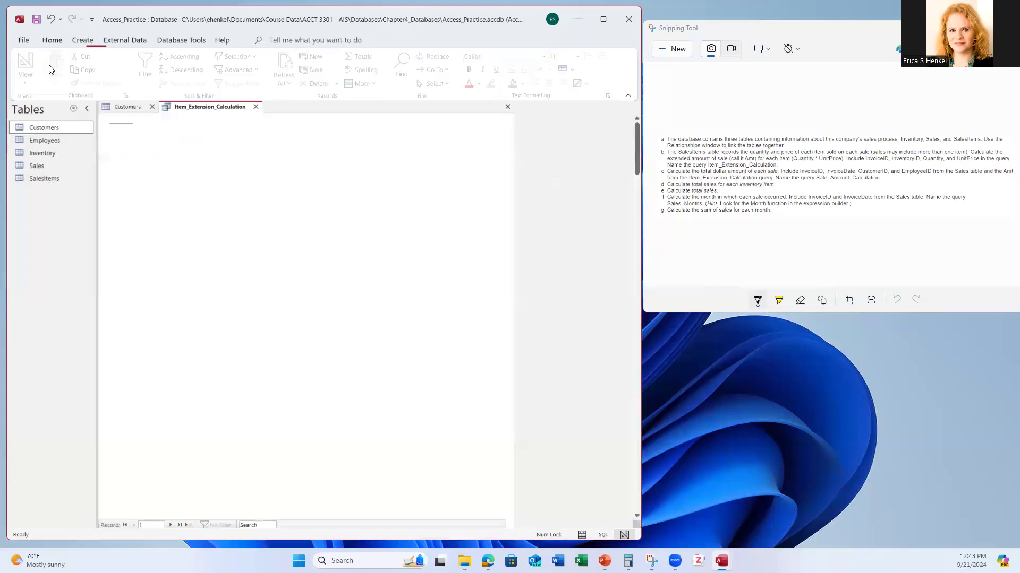
click(358, 117)
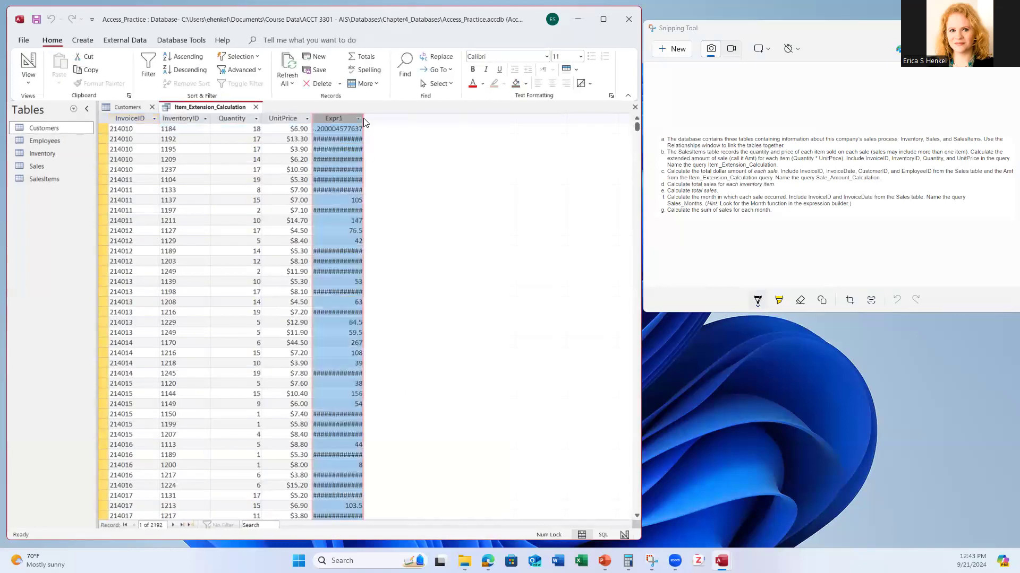
click(474, 309)
drag(363, 116, 383, 116)
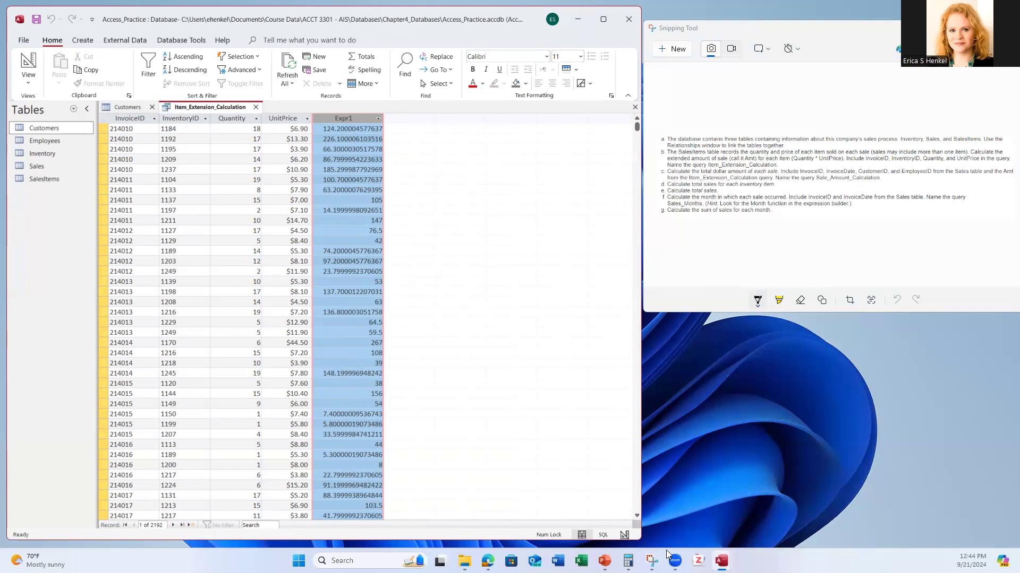
Step: Check the first row's extended amount by computing 18 × 6.9 in Calculator, and close Calculator
click(628, 561)
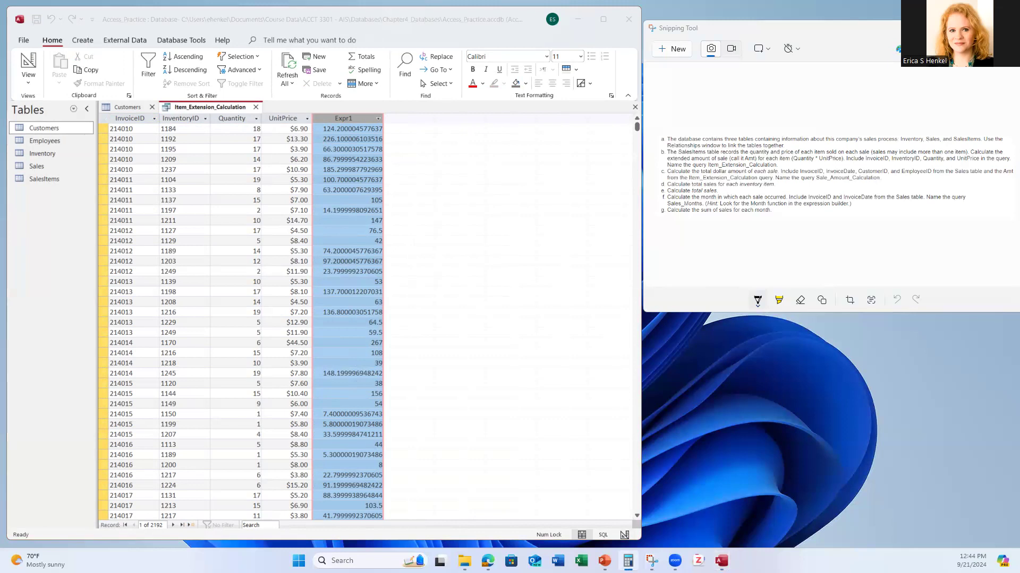
click(539, 208)
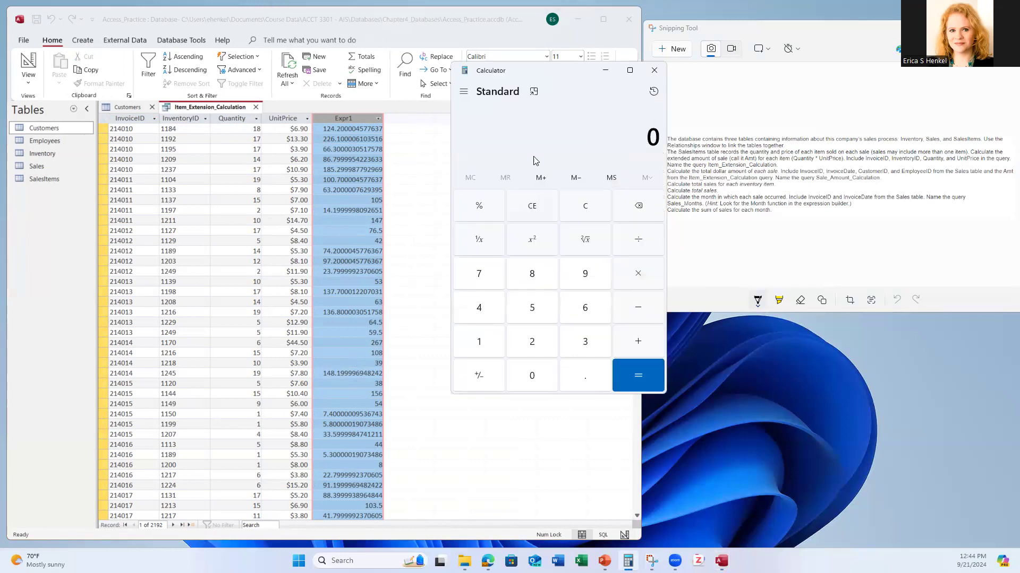
text(18 × 6.9)
key(Return)
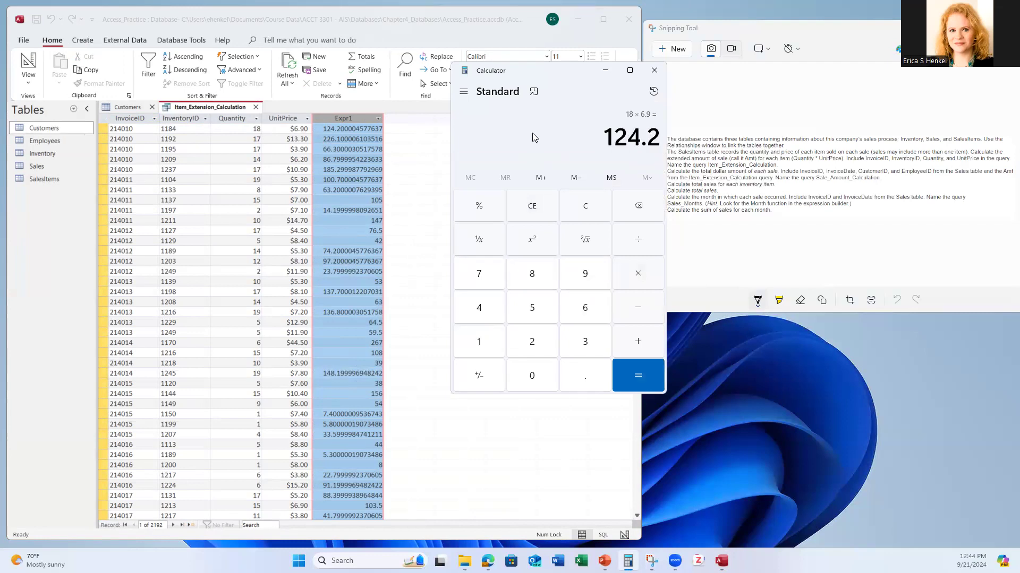
click(654, 73)
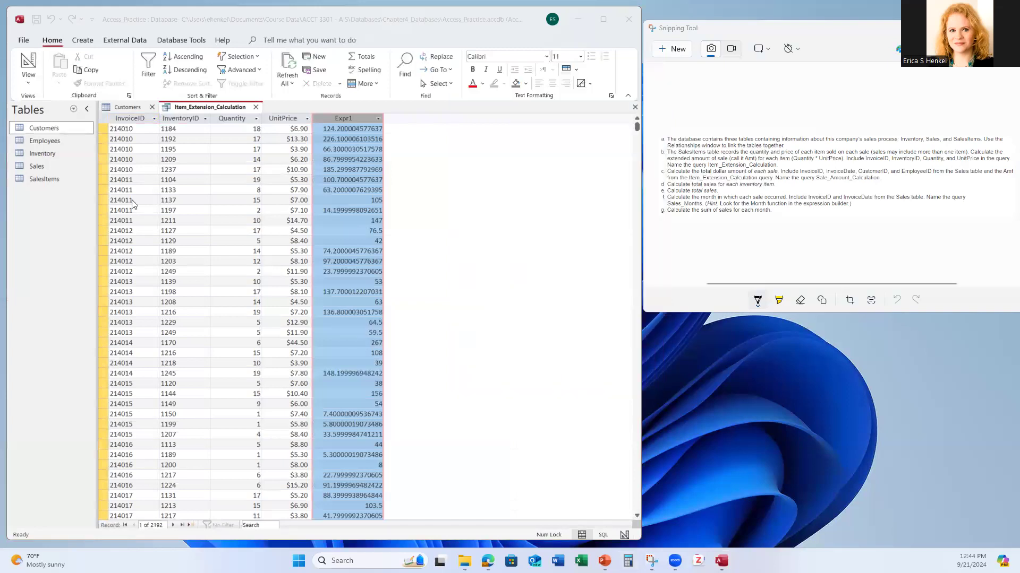
Step: List the database's queries in the navigation pane and show Item_Extension_Calculation in Design view from its first field
click(72, 108)
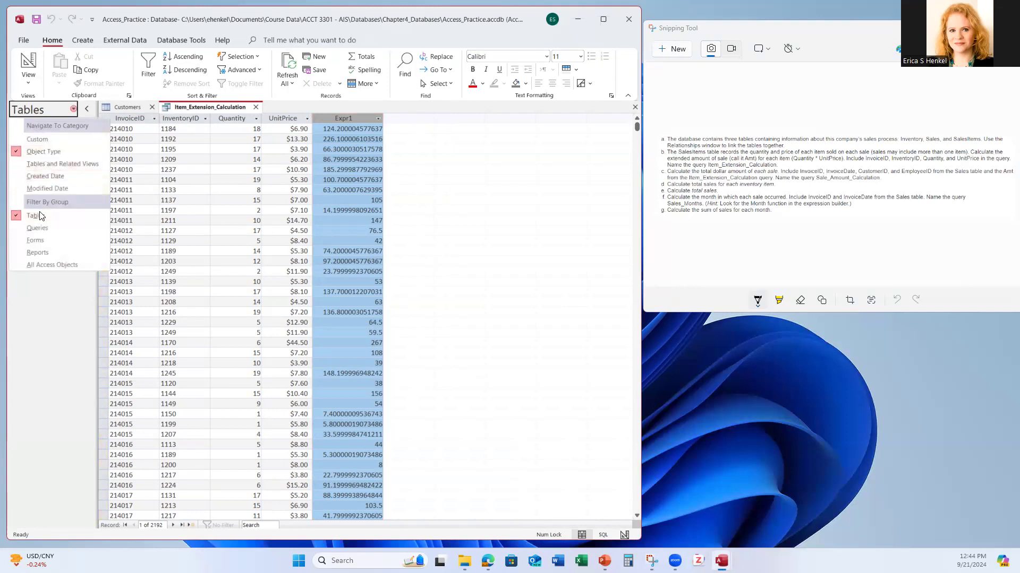
click(37, 228)
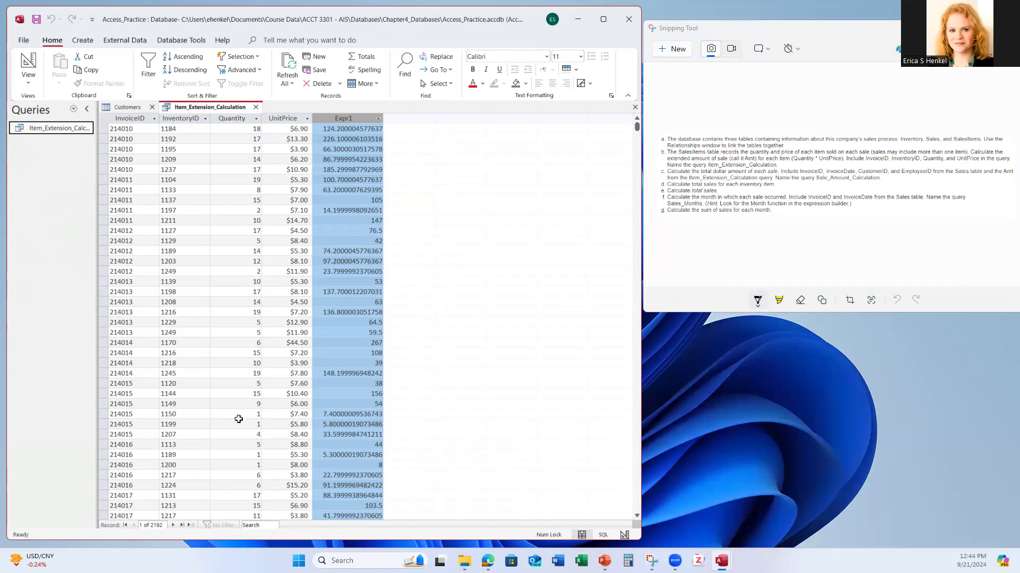
click(28, 85)
click(55, 149)
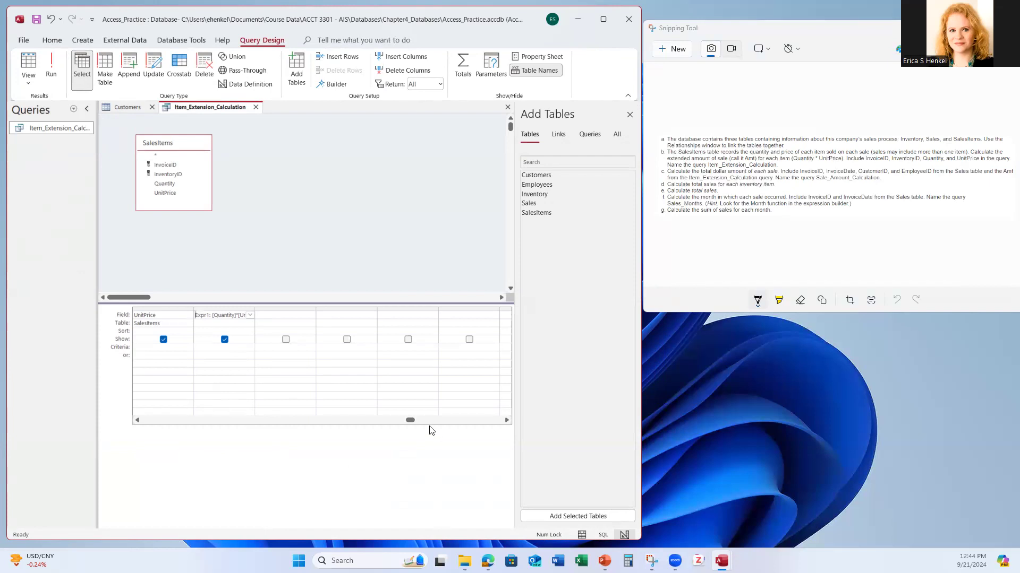
drag(410, 420, 138, 421)
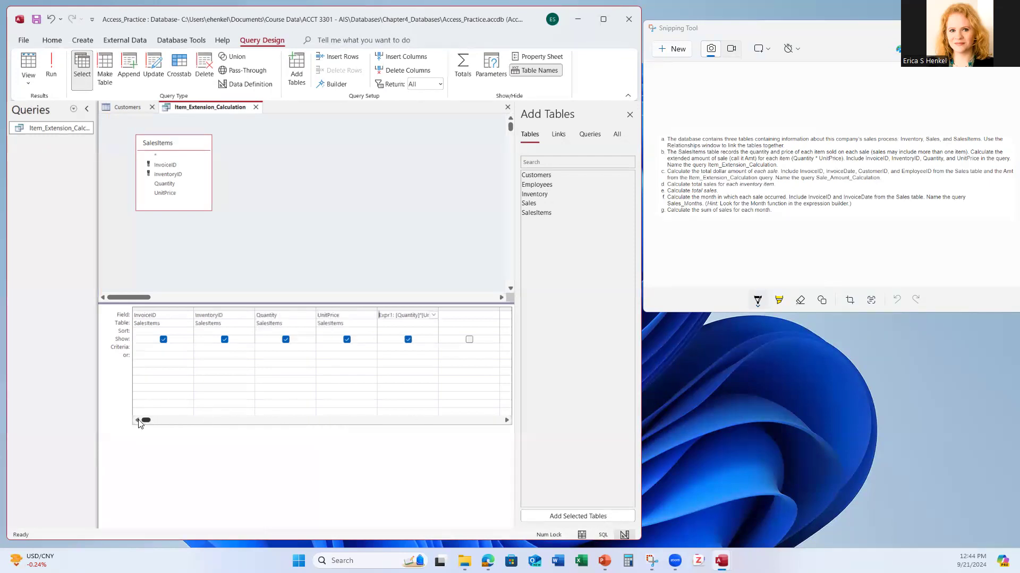
click(241, 478)
Step: Build a second calculated field, [Quantity] * [UnitPrice], in the first empty query column with the Expression Builder
click(452, 317)
click(335, 85)
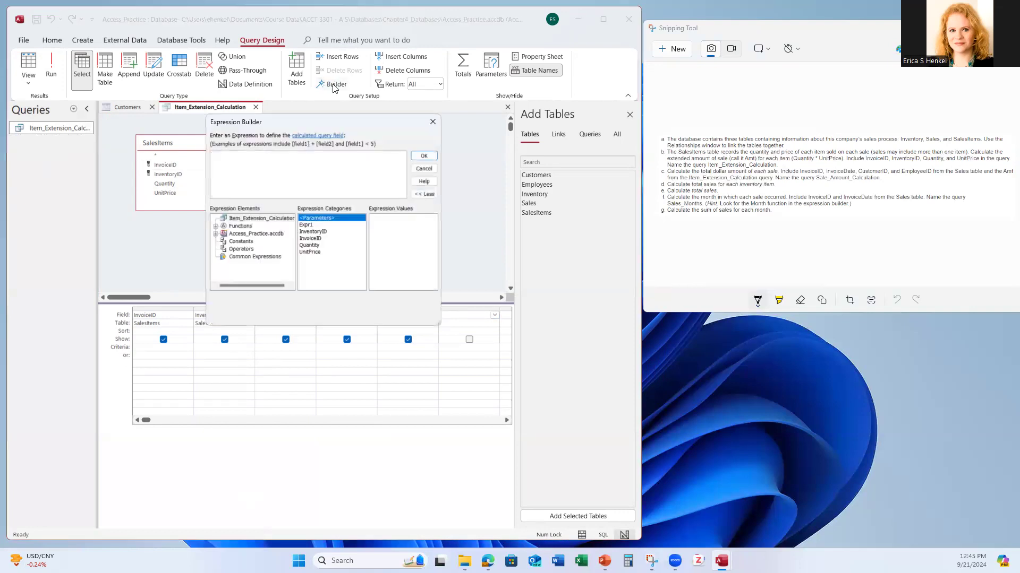
click(316, 246)
double_click(316, 246)
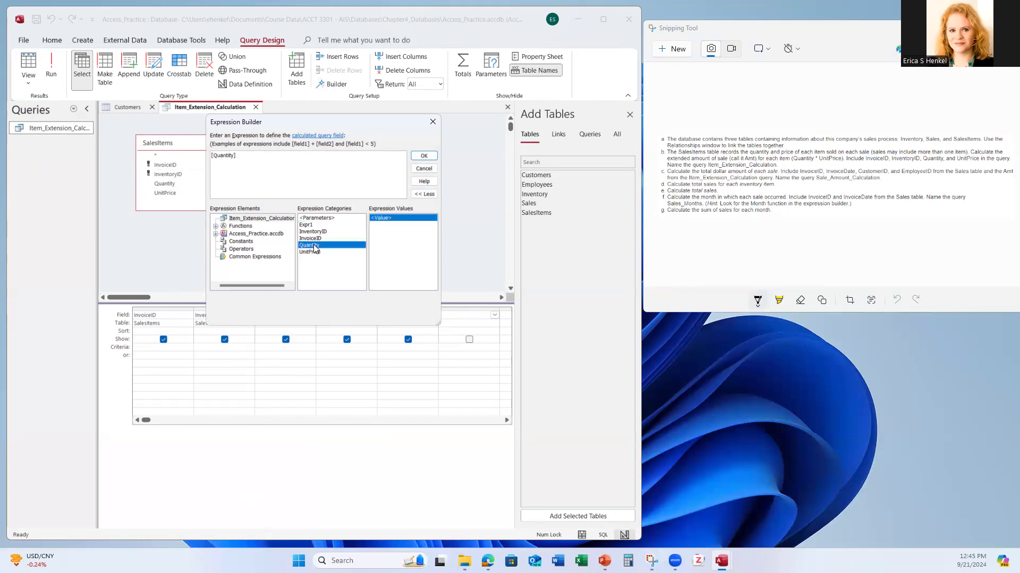
click(240, 250)
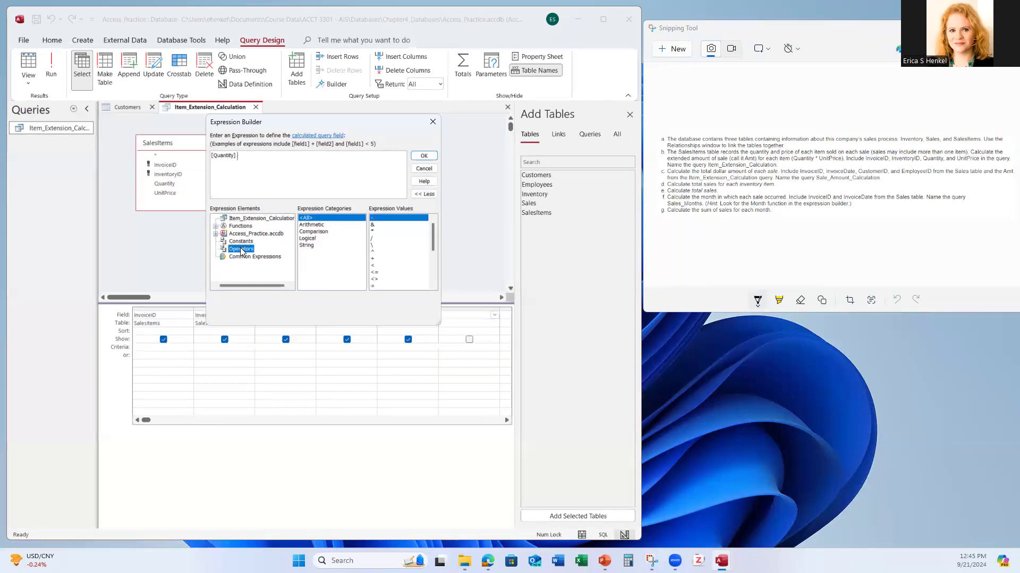
click(375, 232)
double_click(374, 232)
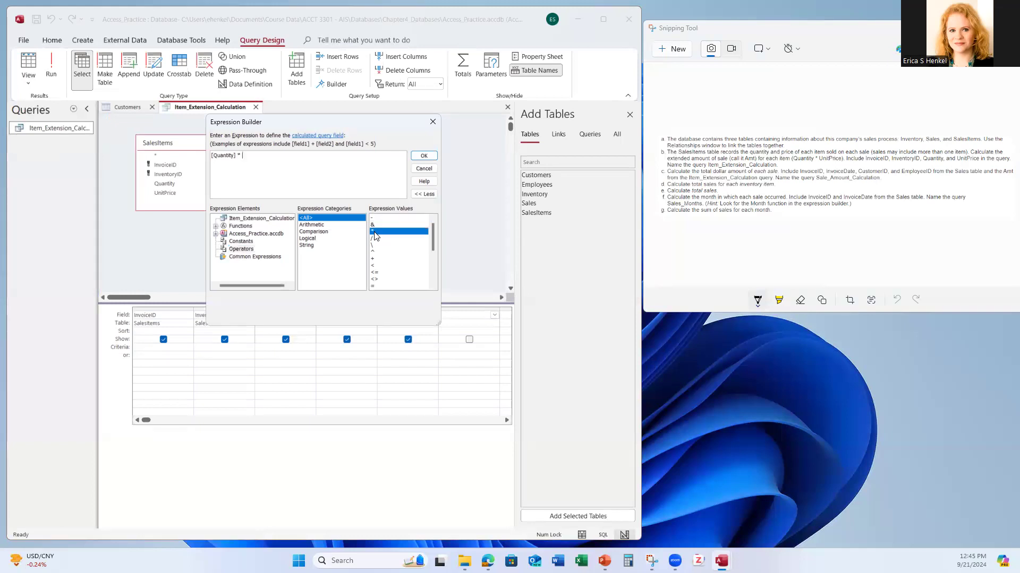
click(234, 219)
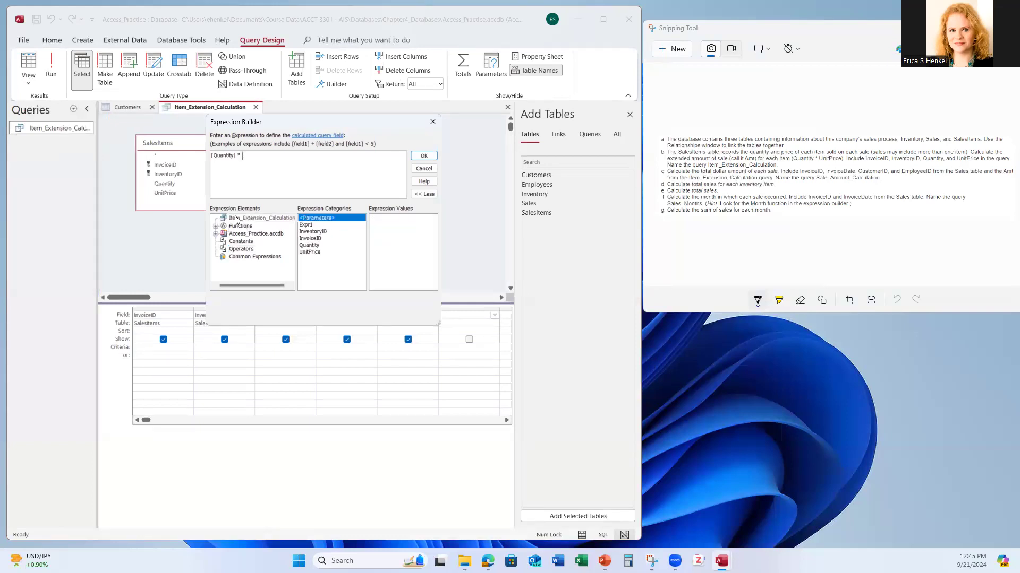
double_click(310, 252)
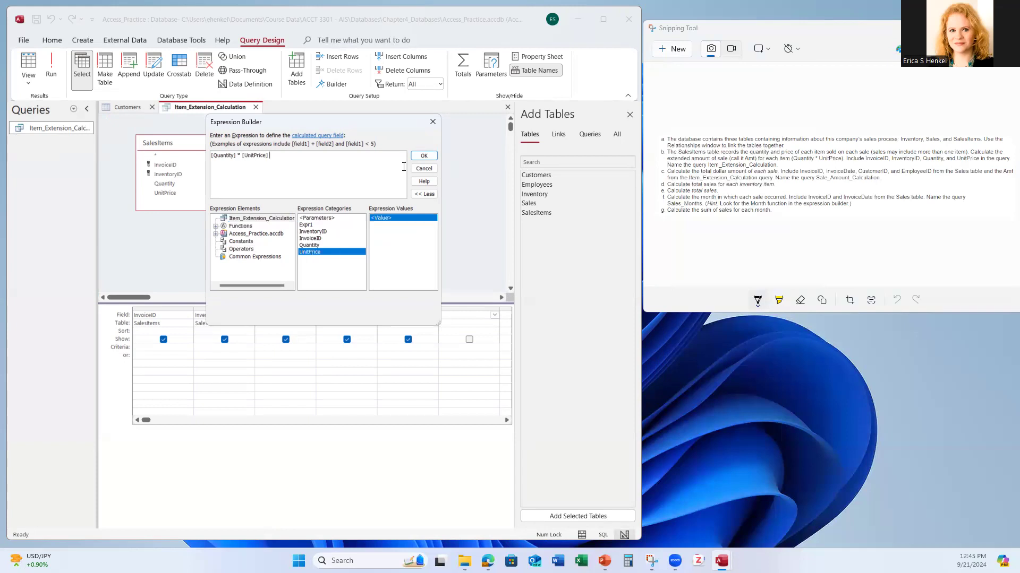
click(423, 156)
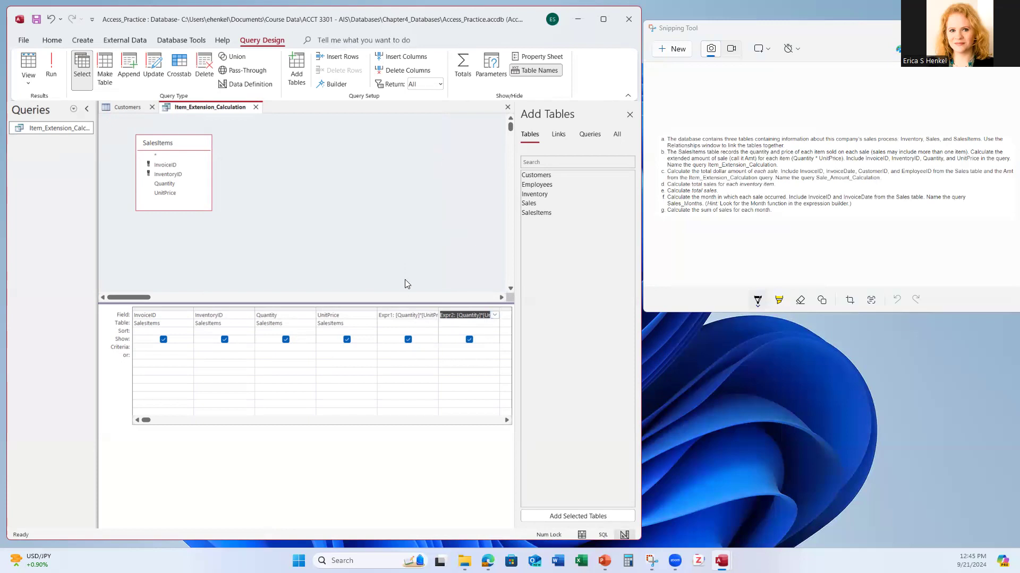
Step: Hide the original Expr1 column, delete its expression from the design grid, and run the query
click(410, 369)
click(408, 339)
drag(379, 315, 447, 316)
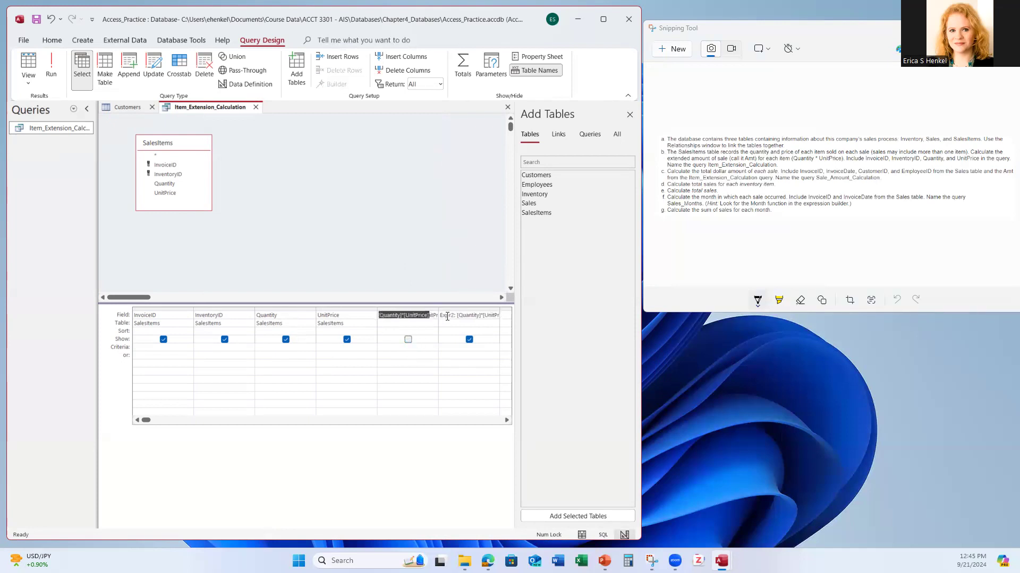
key(Delete)
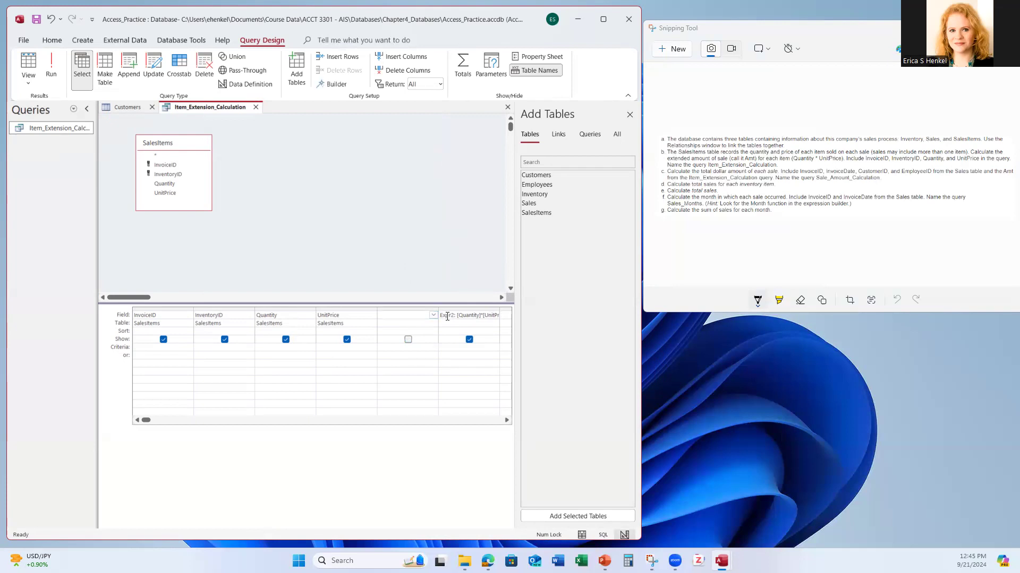
key(Tab)
click(52, 67)
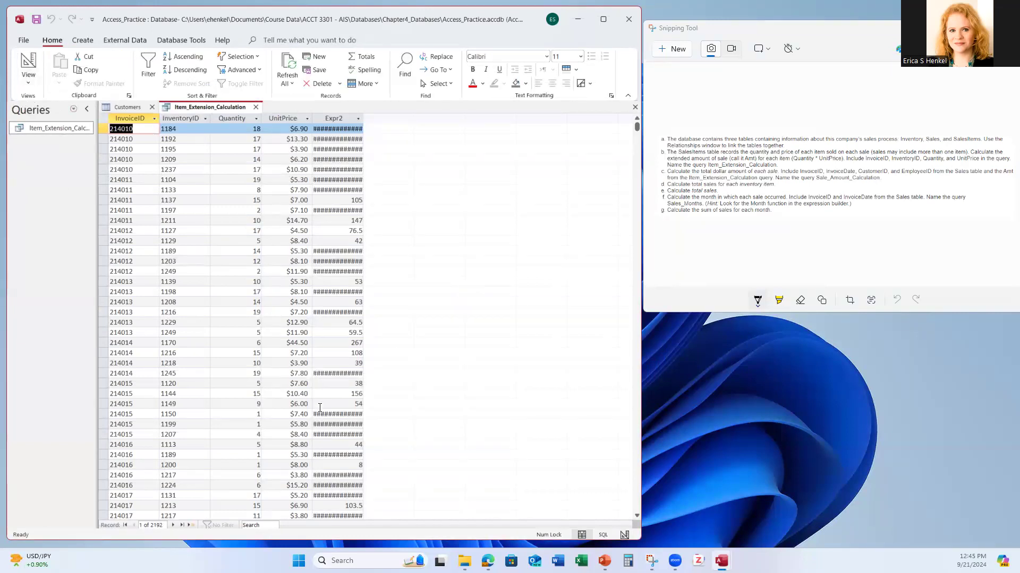
Step: Return to the query's Design view and cut the empty column between UnitPrice and the Expr2 field
click(28, 80)
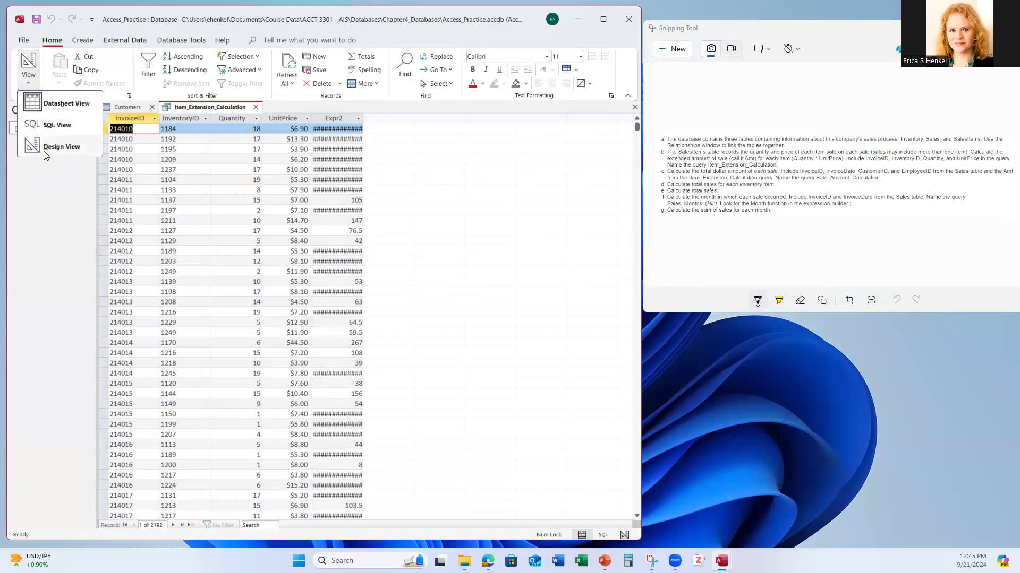
click(53, 148)
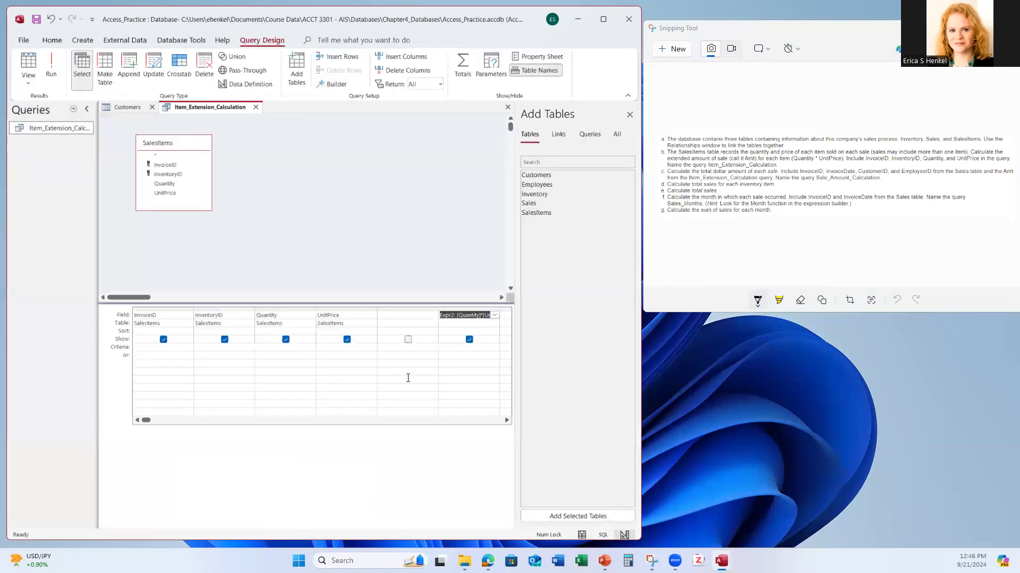
right_click(394, 309)
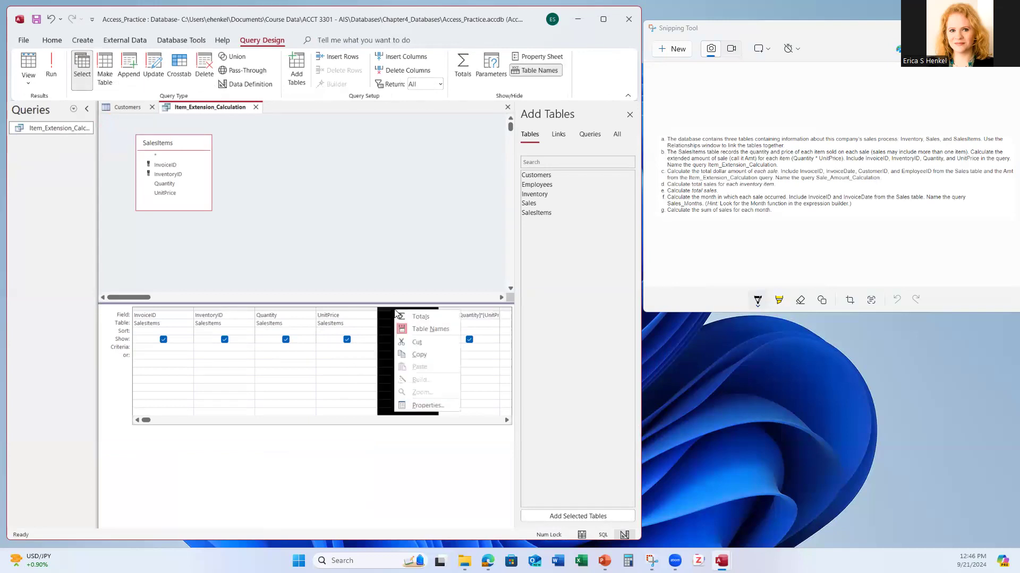
click(417, 342)
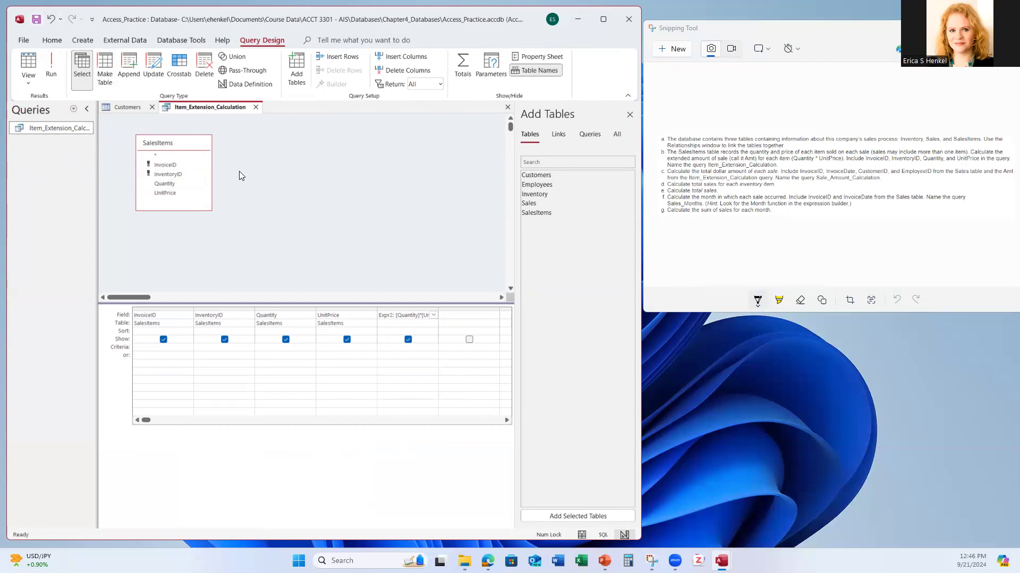
Step: Run the query and widen the Expr2 column so its values fit
click(51, 63)
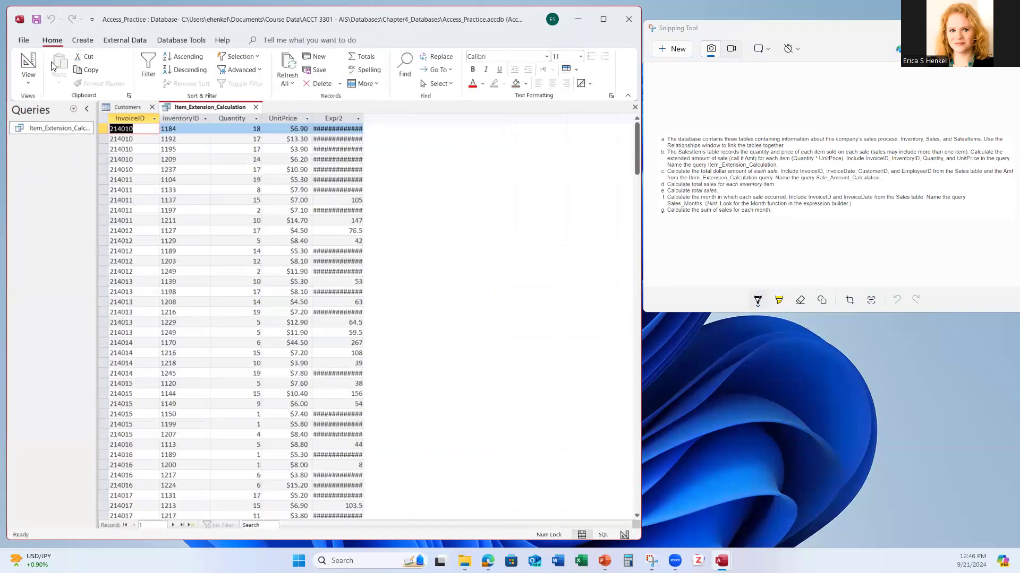
drag(363, 118, 378, 118)
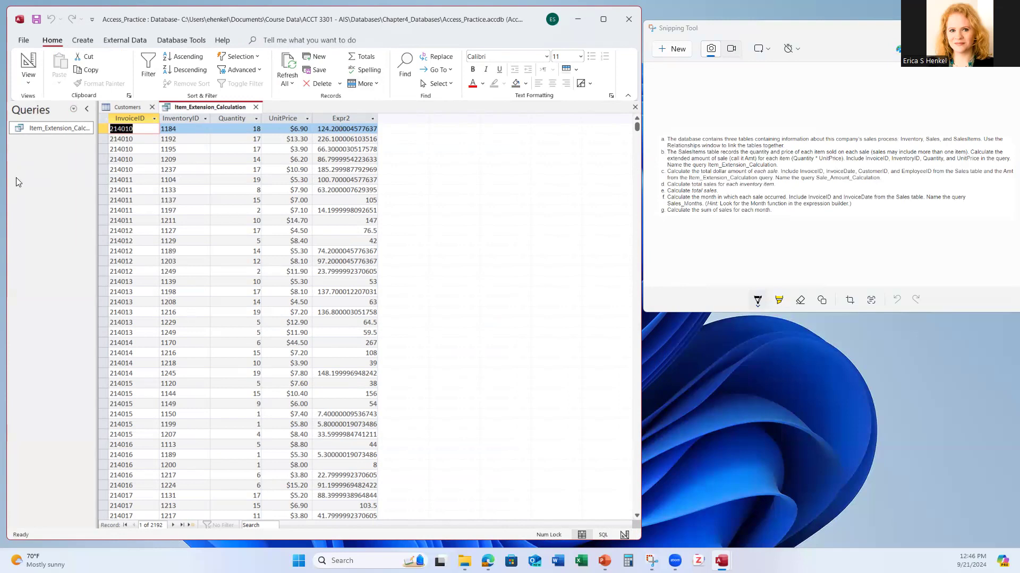
Step: List the database's tables, open the SalesItems table, and select its blank column for adding a field
click(73, 109)
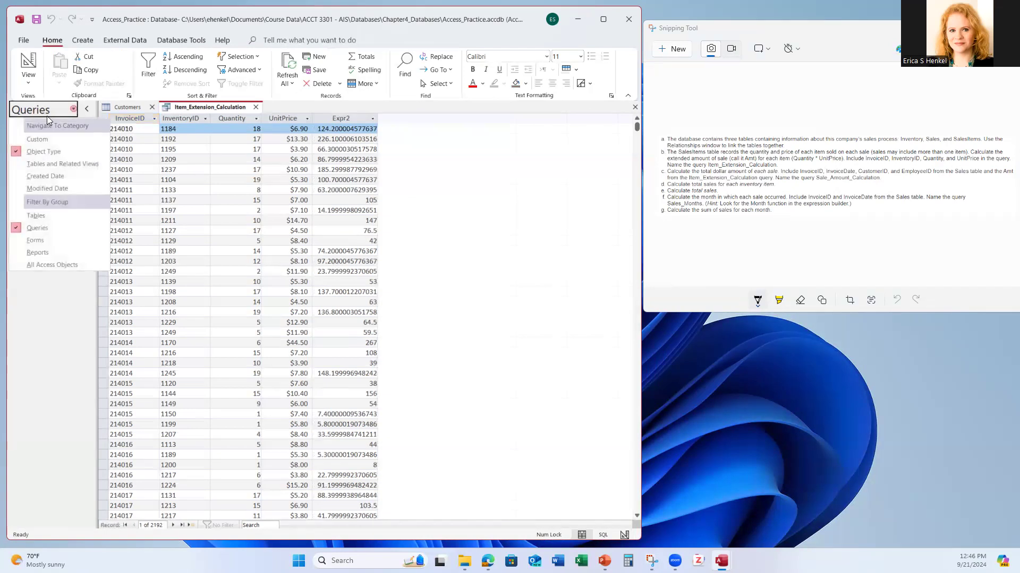
click(35, 215)
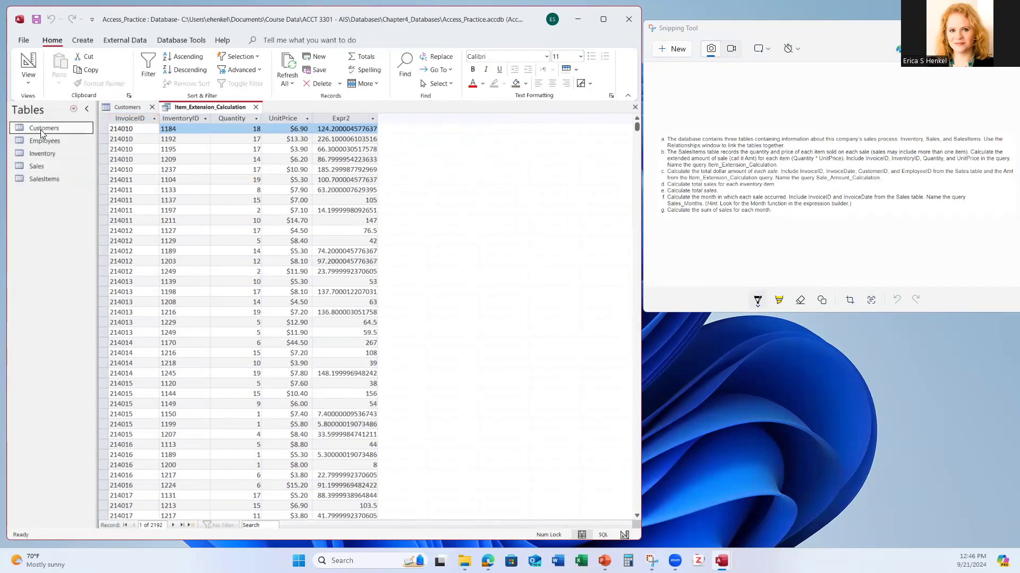
double_click(43, 180)
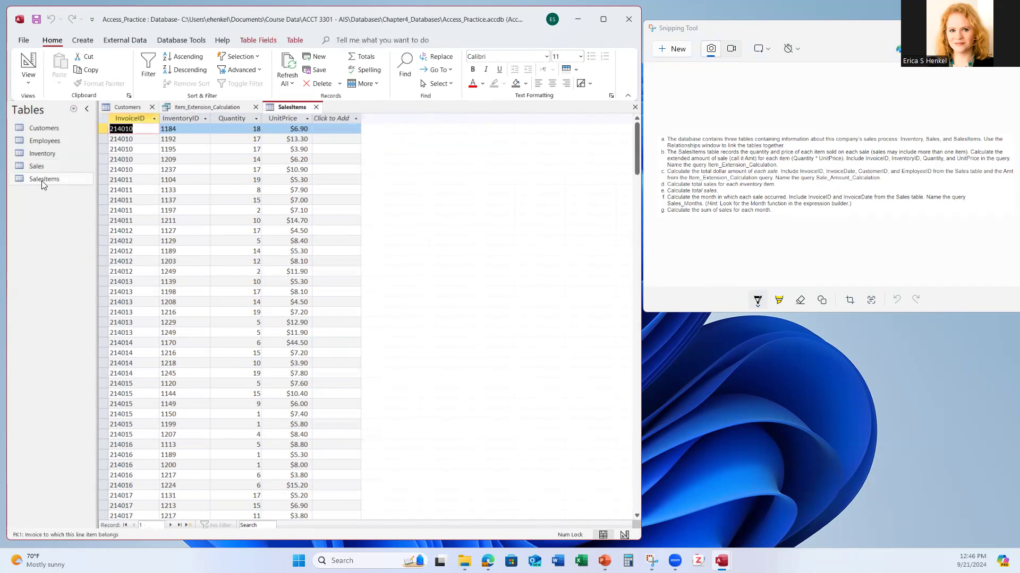
click(331, 120)
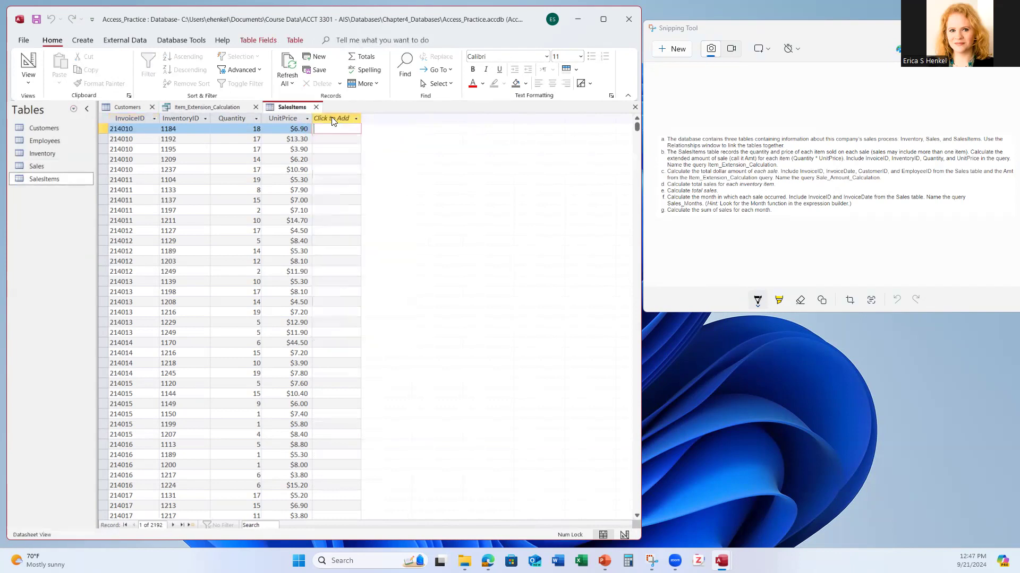
Step: Open the SalesItems table's design as read-only and examine its fields and the empty row below UnitPrice
click(31, 89)
click(31, 88)
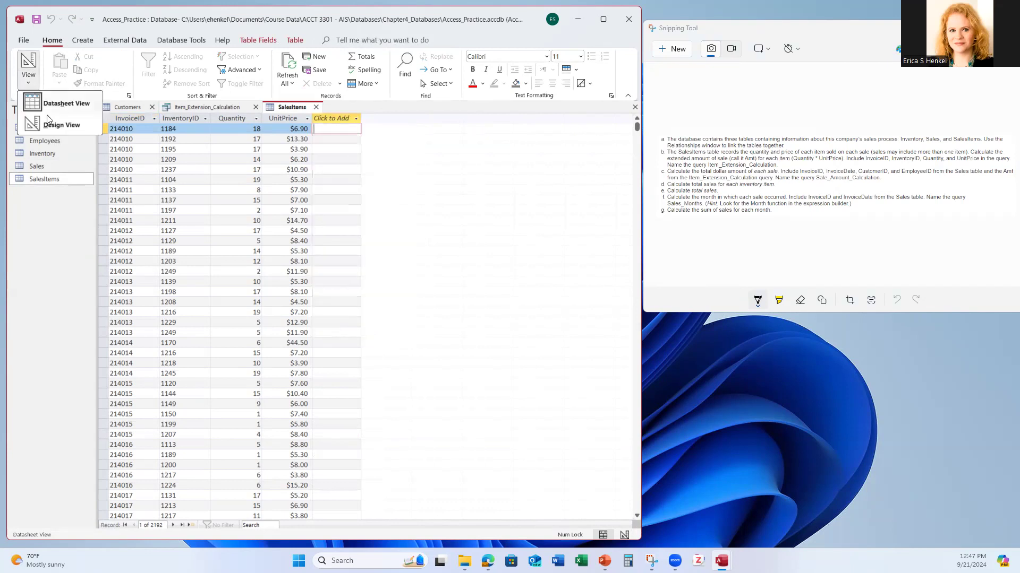
click(51, 128)
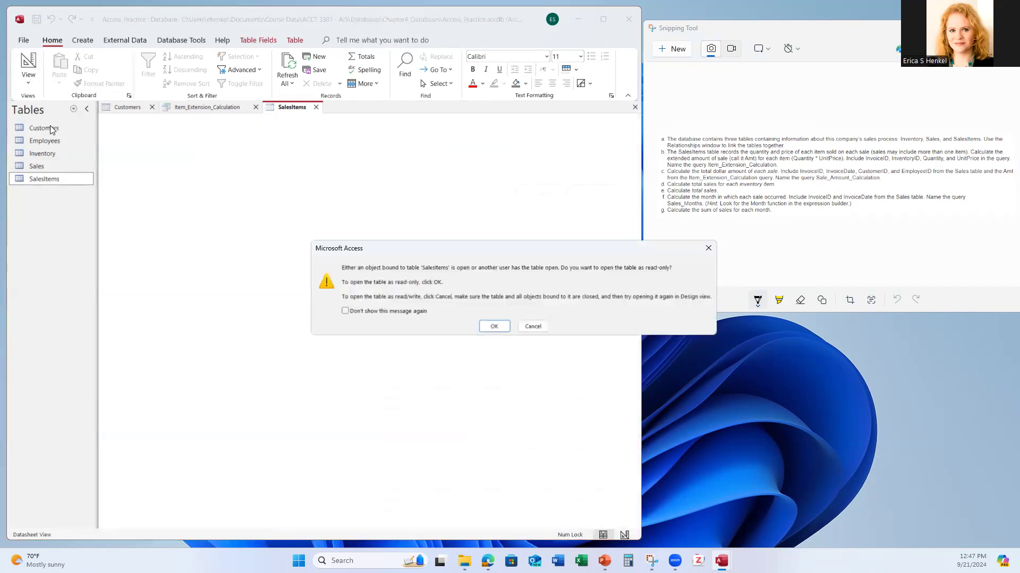
click(498, 327)
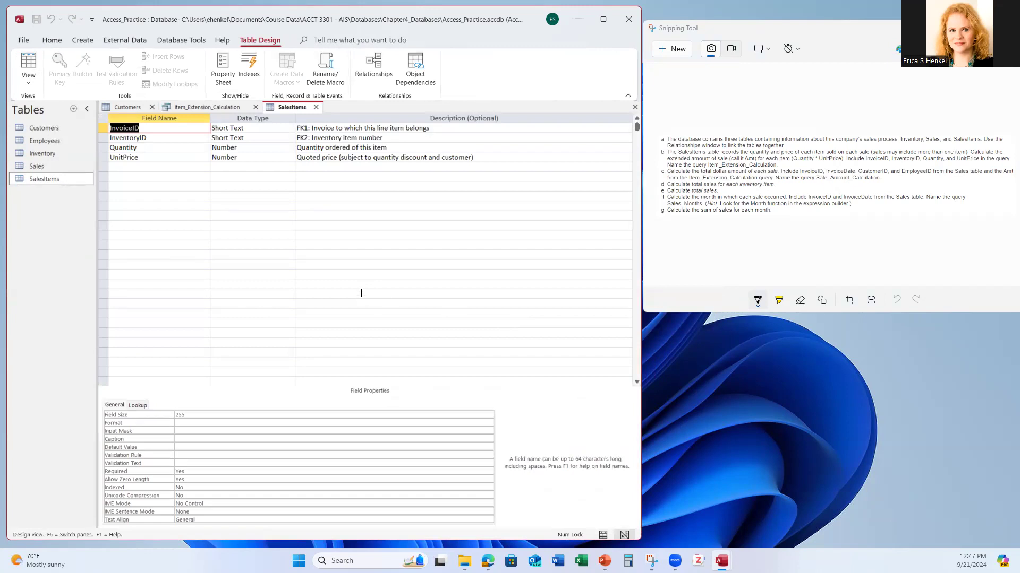
click(135, 167)
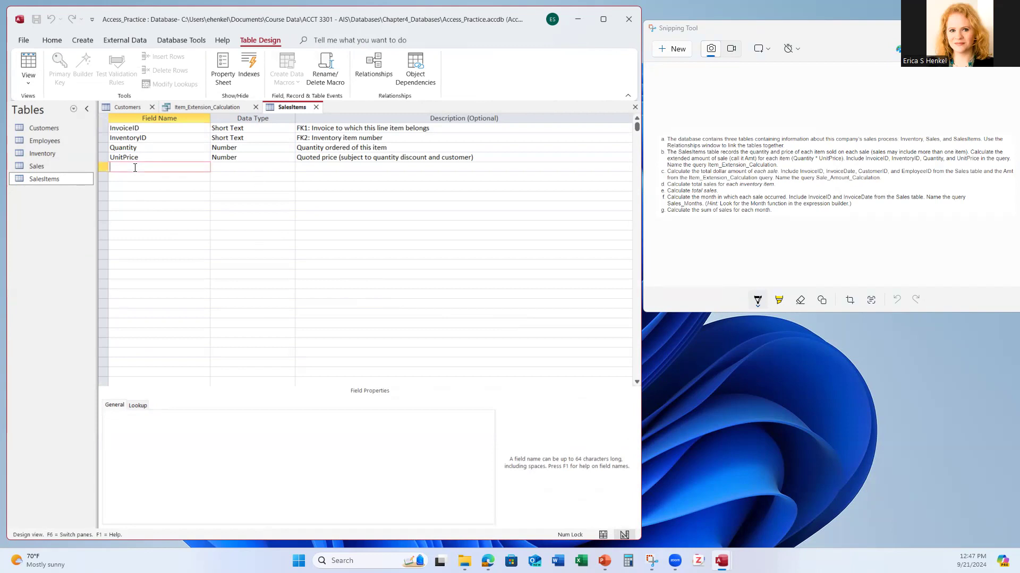
click(40, 178)
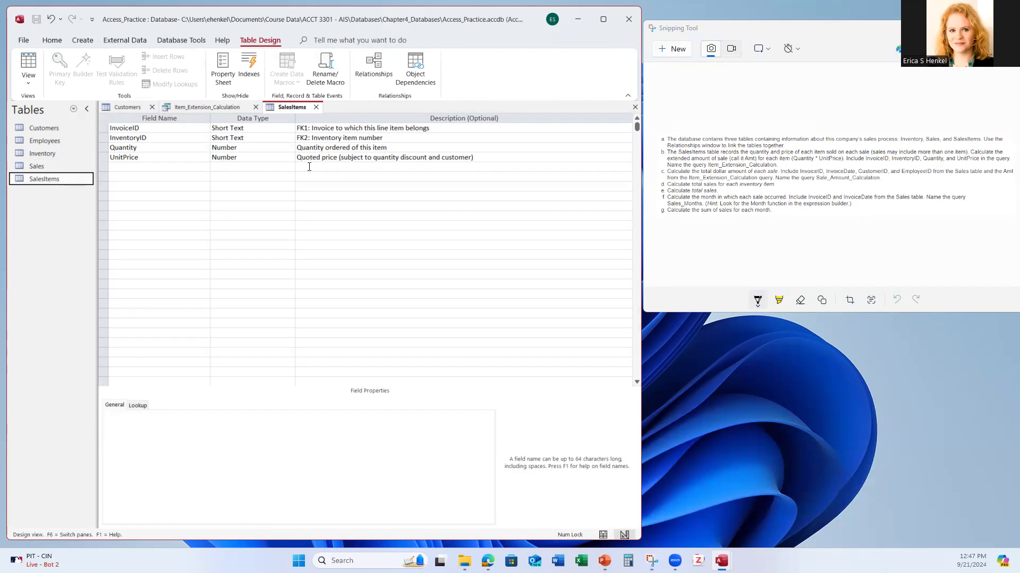
Step: Close the SalesItems and Customers tables, leaving only the Item_Extension_Calculation query open
click(317, 108)
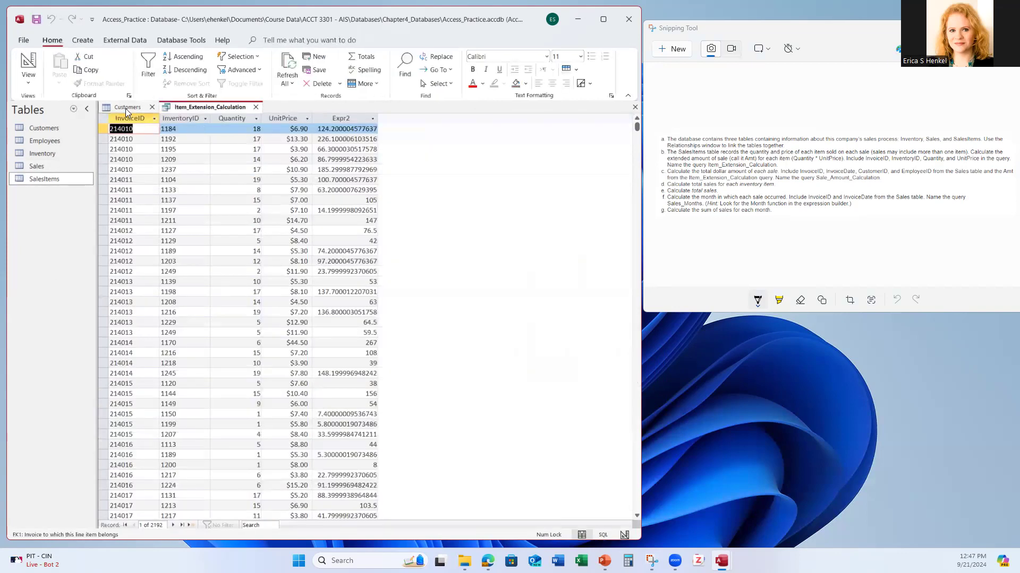
click(127, 107)
click(152, 106)
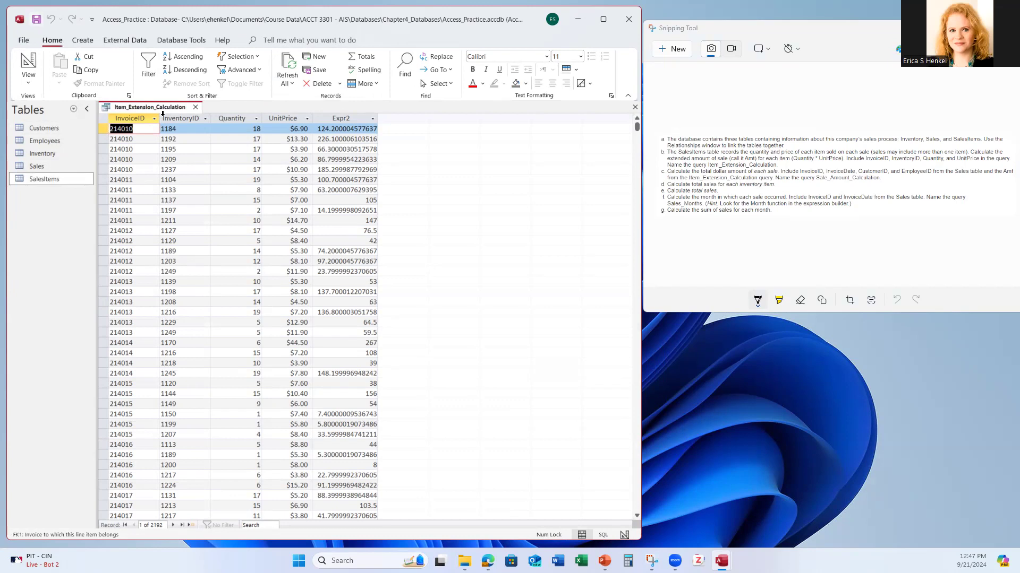
Step: List the database's queries in place of the tables and close the open Item_Extension_Calculation query
click(73, 108)
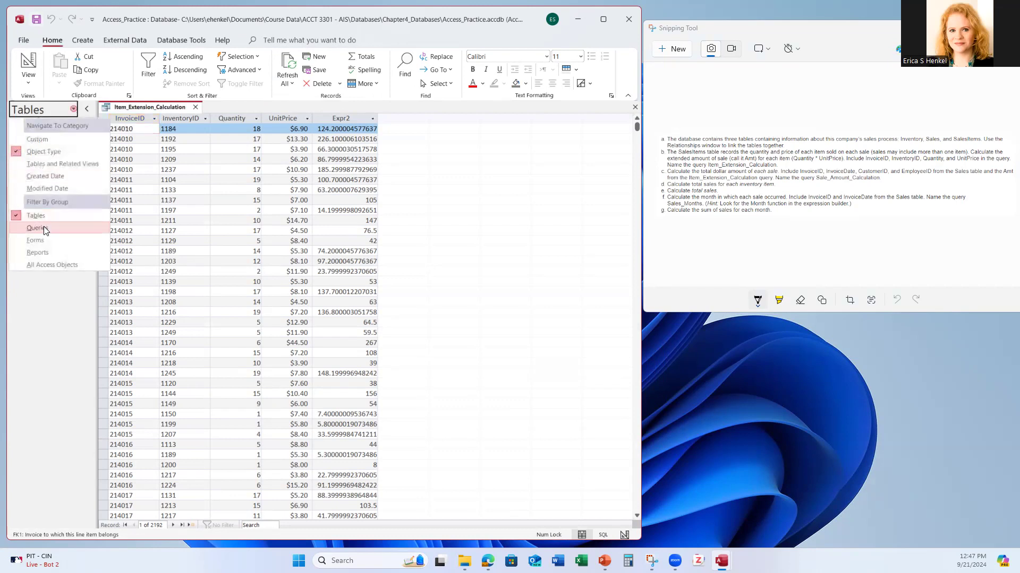
click(37, 228)
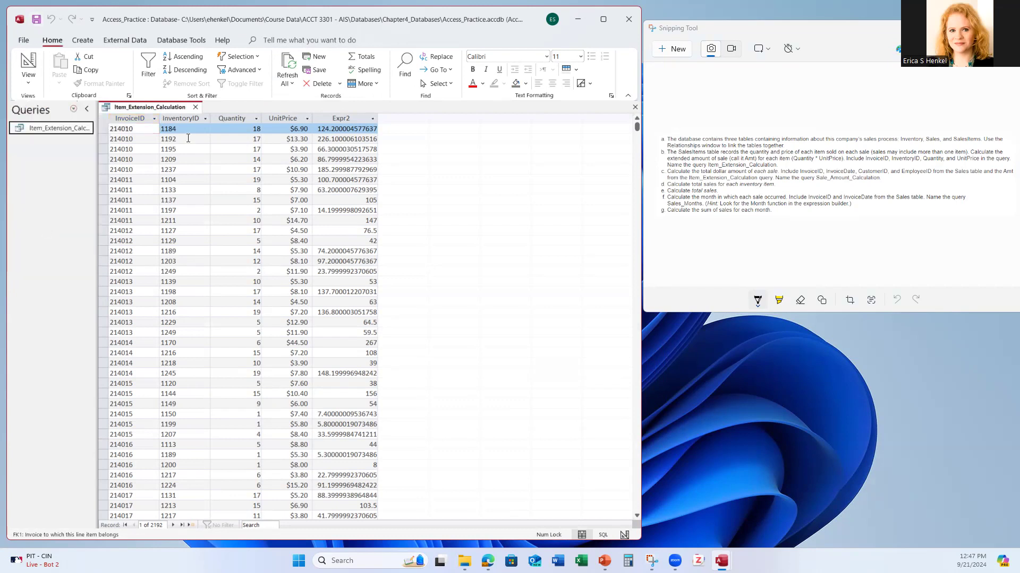
click(196, 108)
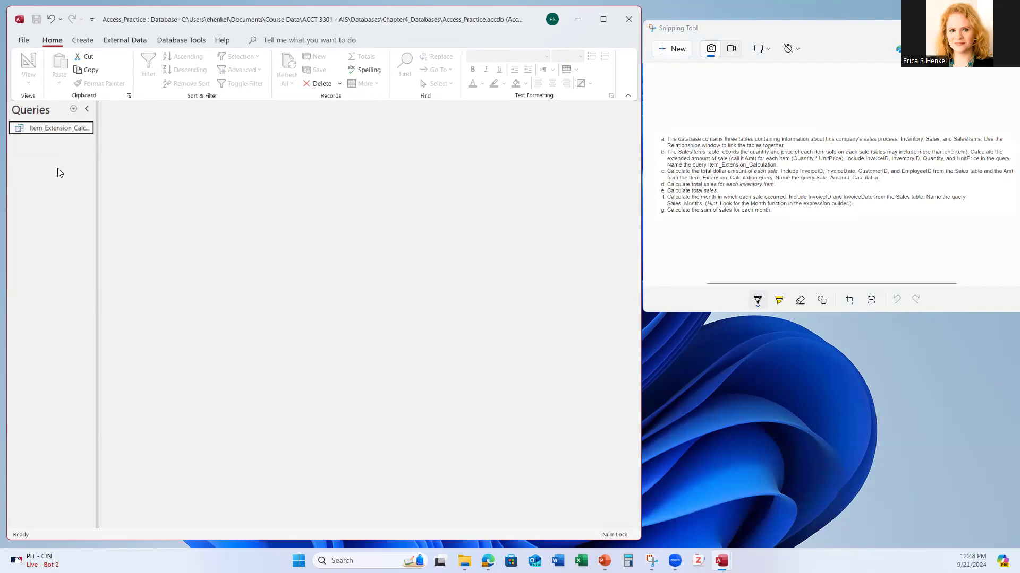
Step: Start a new query design with Item_Extension_Calculation as its source, and open that source query's datasheet
click(83, 41)
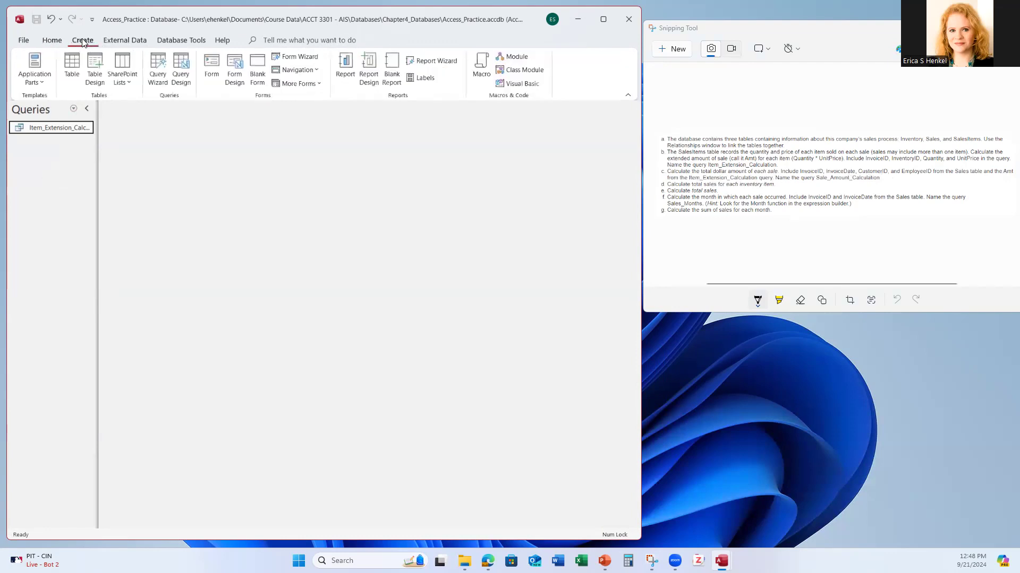
click(180, 66)
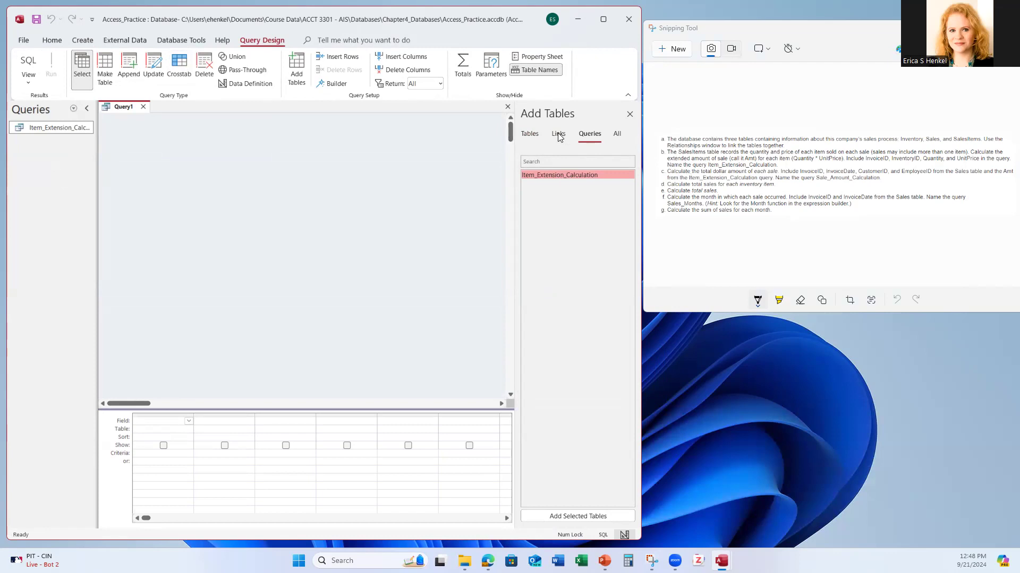
drag(572, 175, 312, 167)
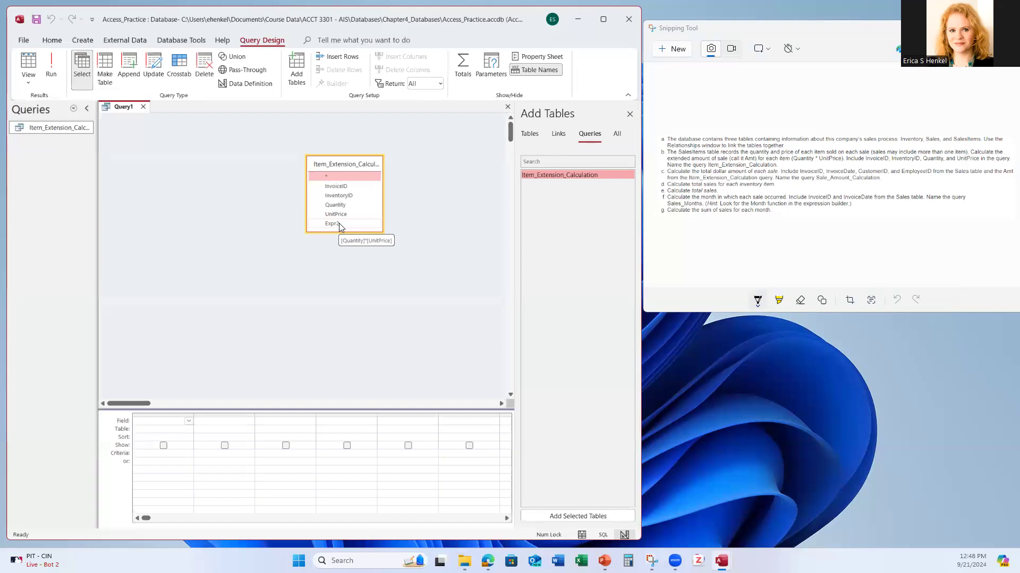
right_click(333, 224)
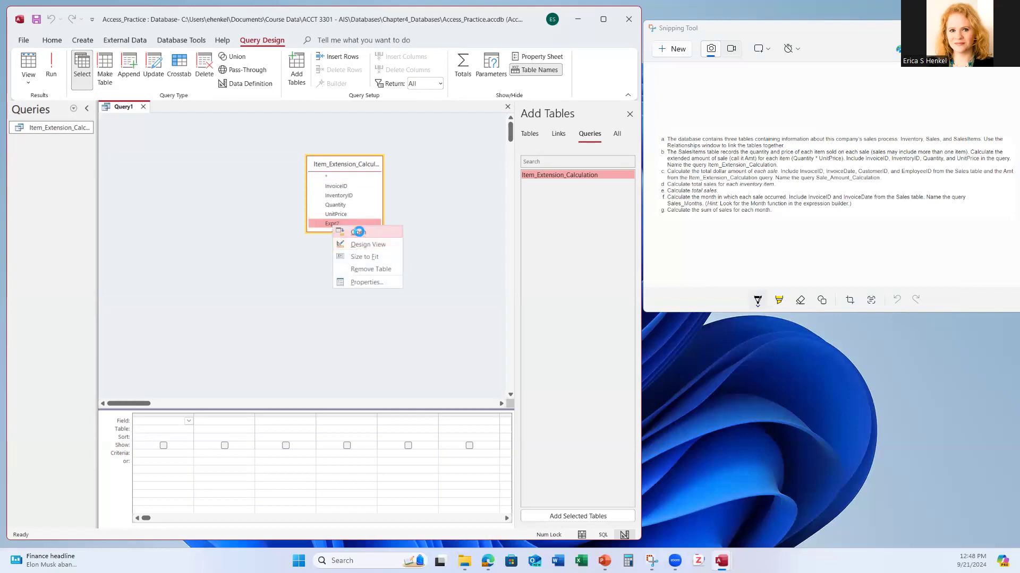
click(360, 232)
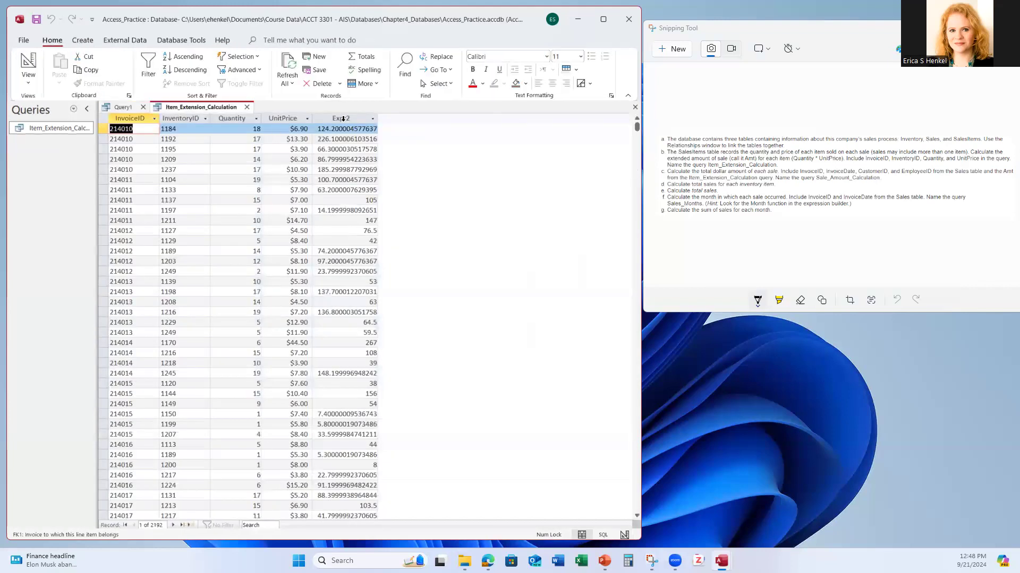
Step: Check the Expr2 column's options in the datasheet for a way to rename the field
click(343, 119)
right_click(343, 120)
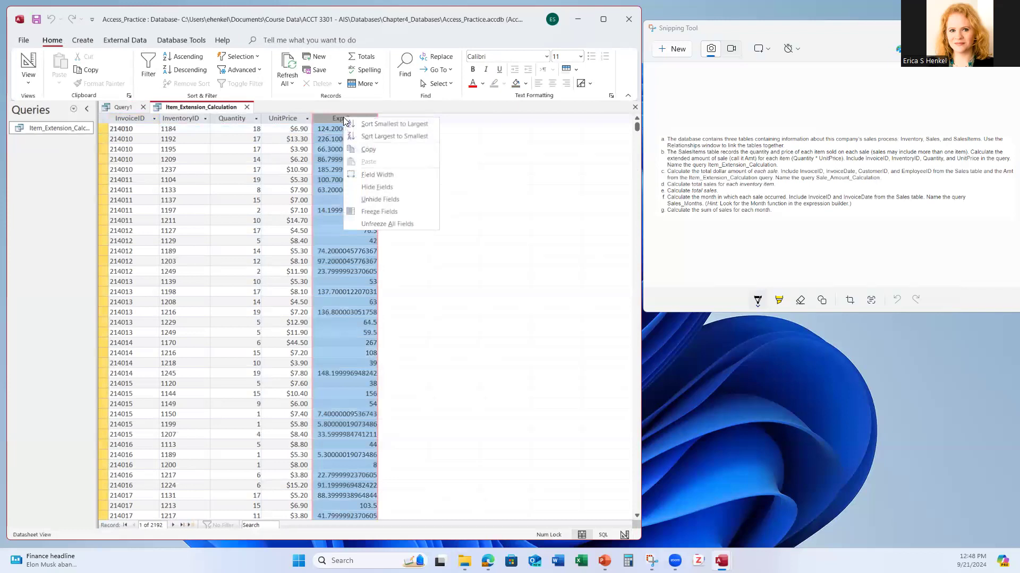
click(342, 118)
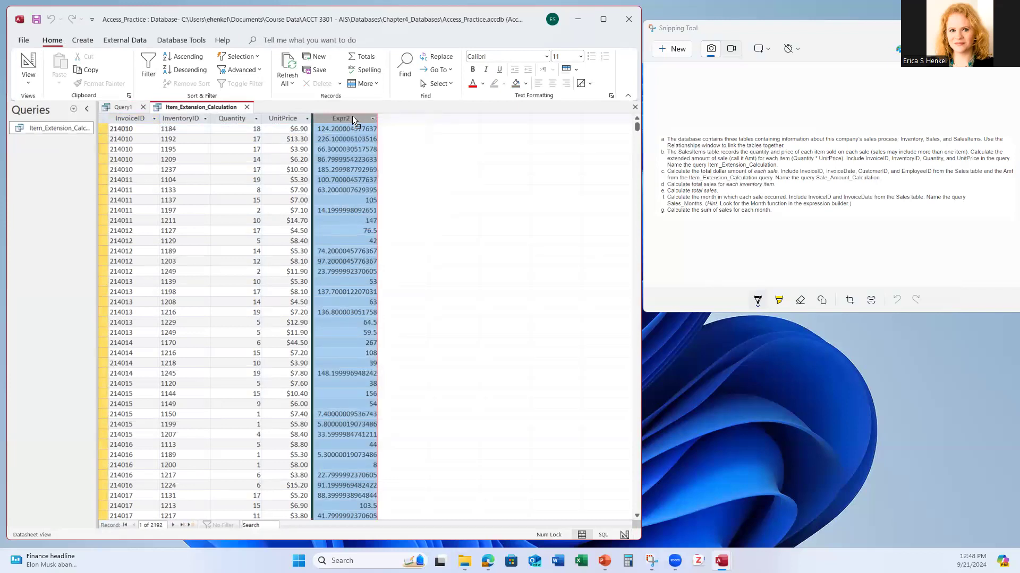
click(372, 119)
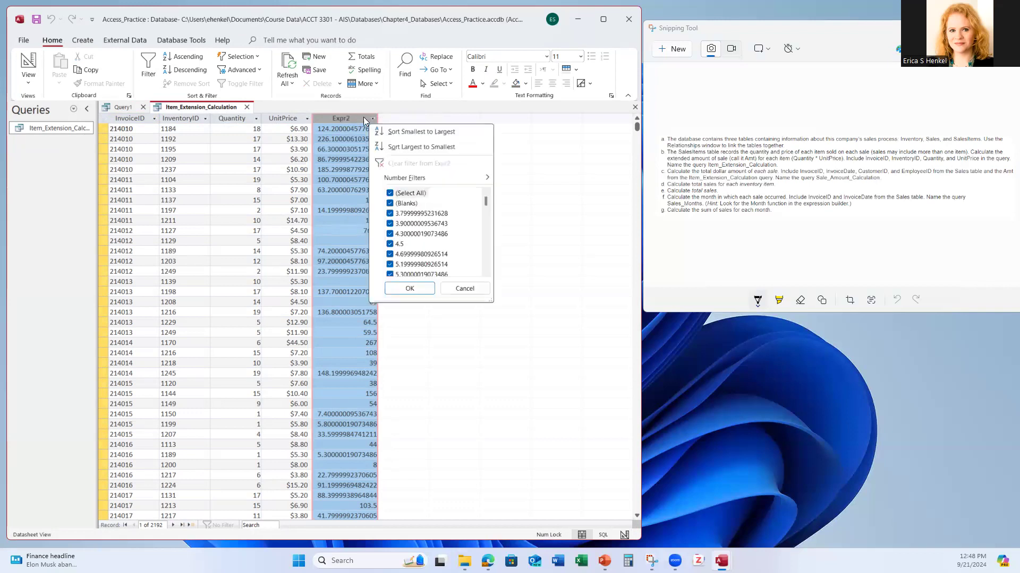
click(351, 118)
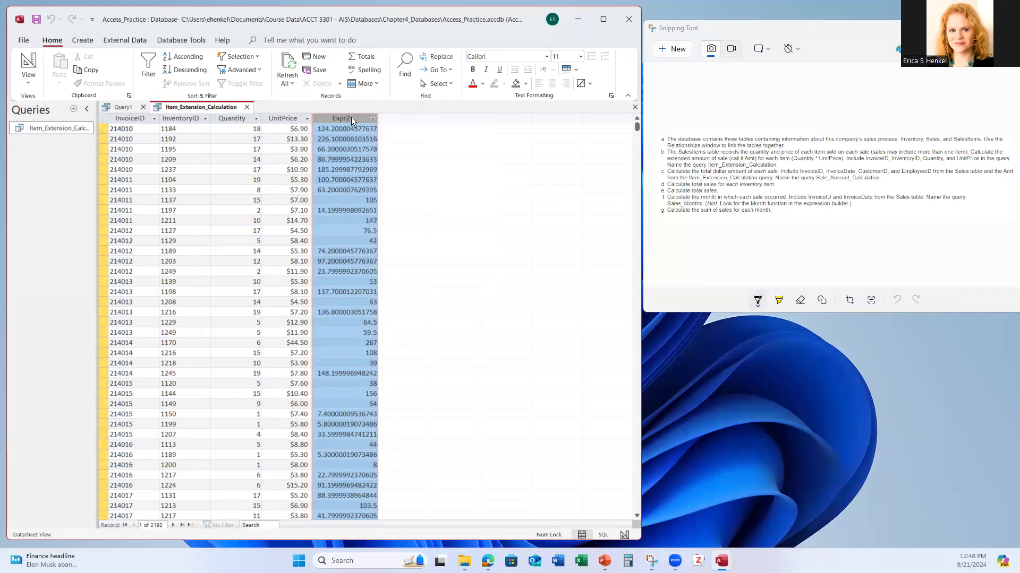
Step: Switch Item_Extension_Calculation to Design View and rename its calculated Expr2 field to Amt
click(28, 85)
click(47, 152)
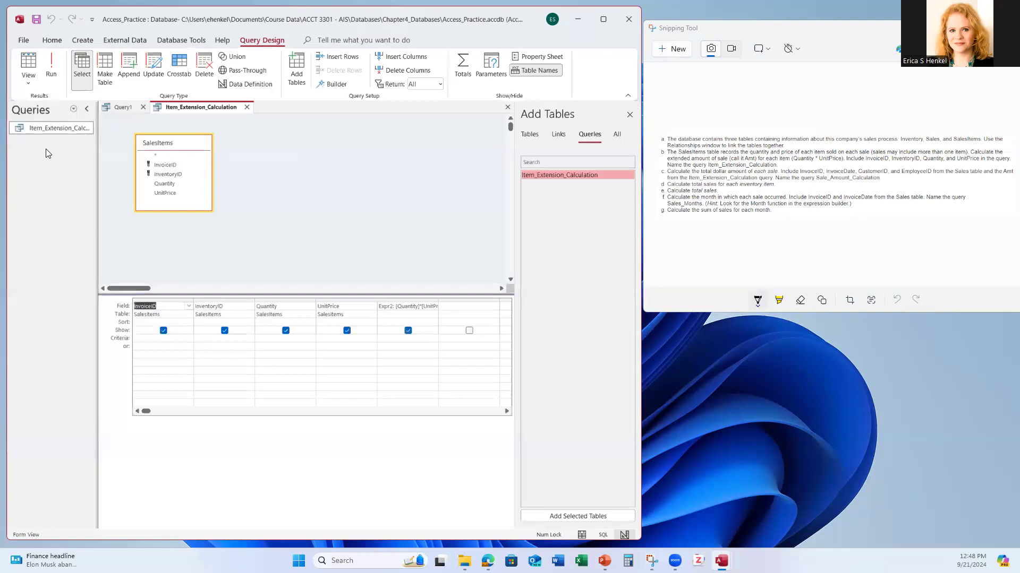
click(391, 306)
key(BackSpace)
key(BackSpace)
key(BackSpace)
key(BackSpace)
key(BackSpace)
text(Amt)
key(Tab)
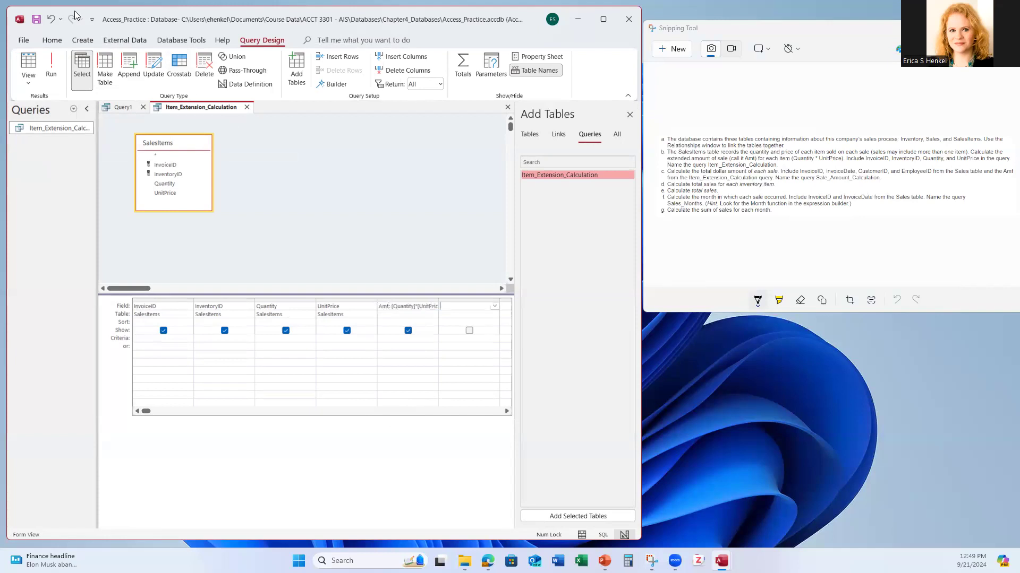
Step: Save the Item_Extension_Calculation query and run it
click(36, 19)
click(237, 165)
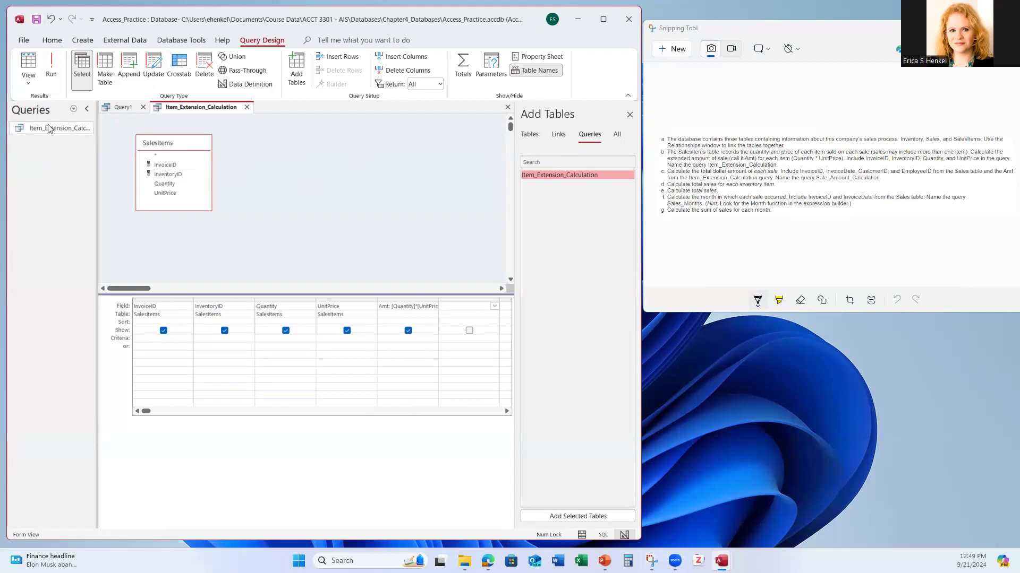
click(52, 67)
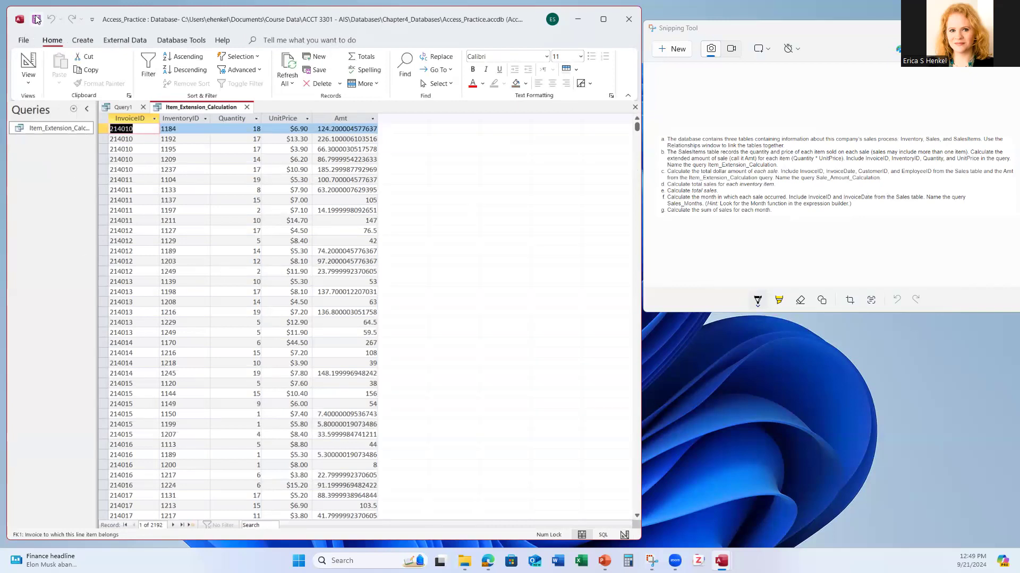
Step: Create another query in design view containing the Item_Extension_Calculation query and the Sales table
click(82, 41)
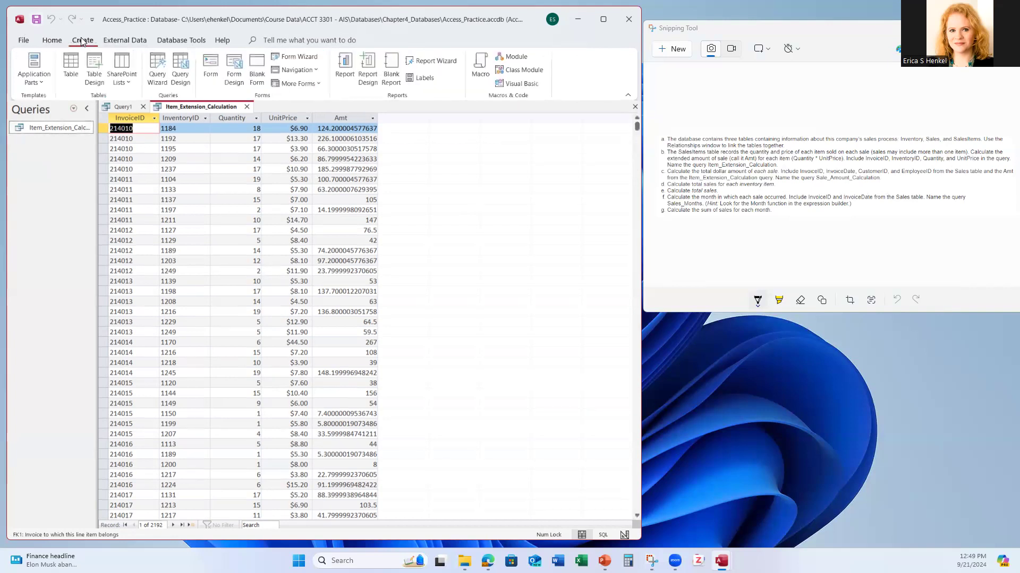
click(176, 64)
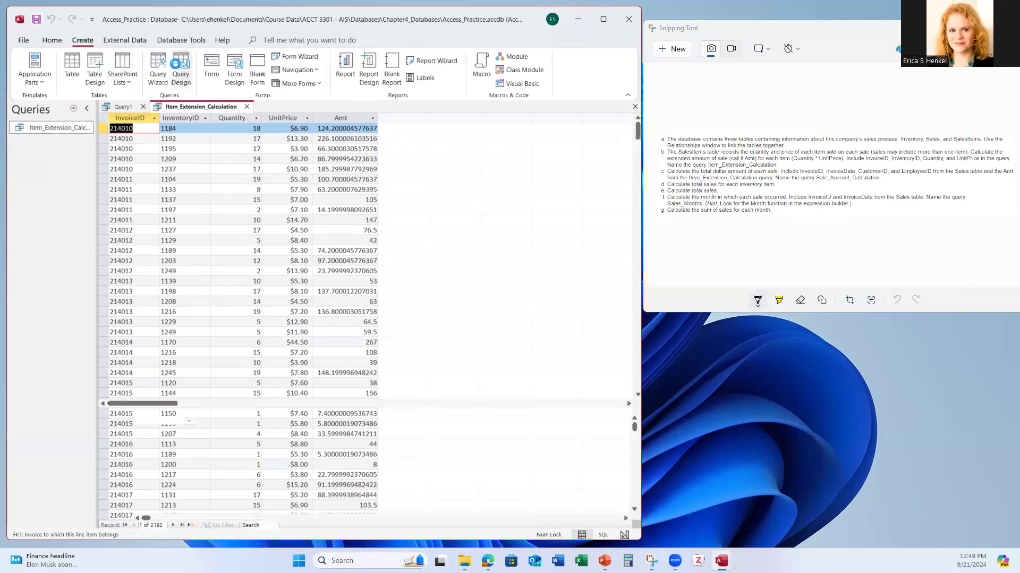
drag(546, 174, 323, 179)
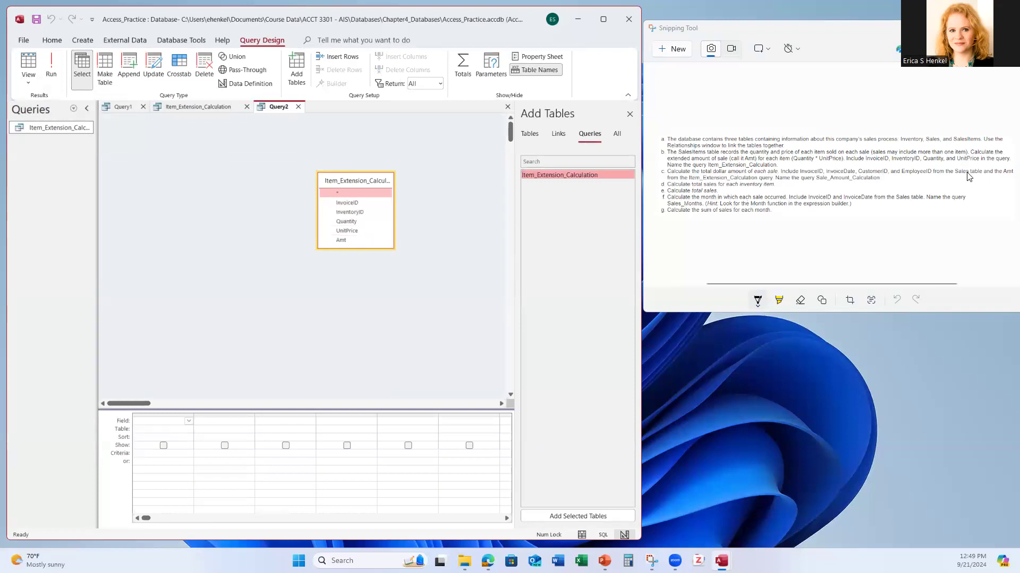
click(529, 133)
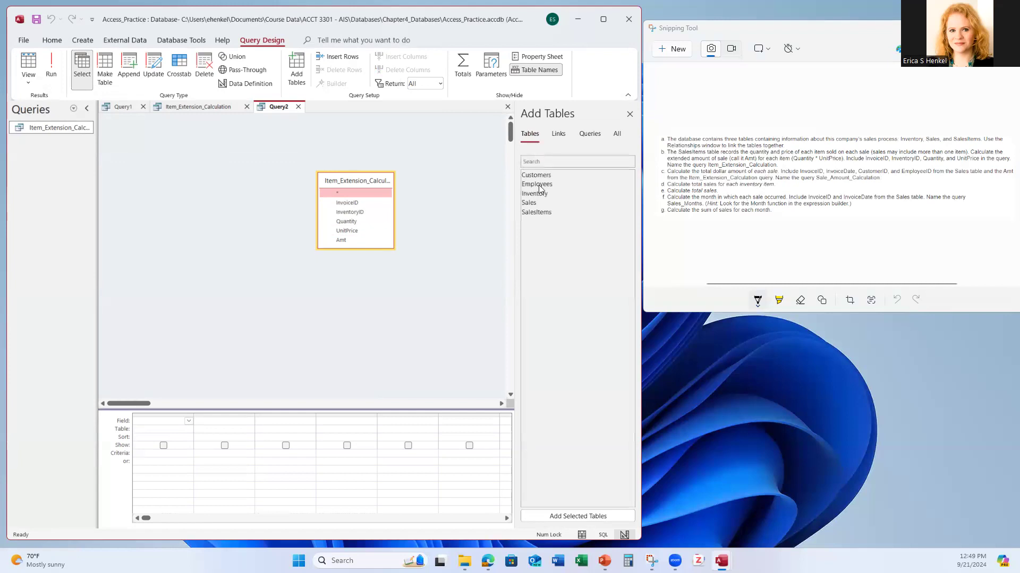
drag(532, 203, 164, 181)
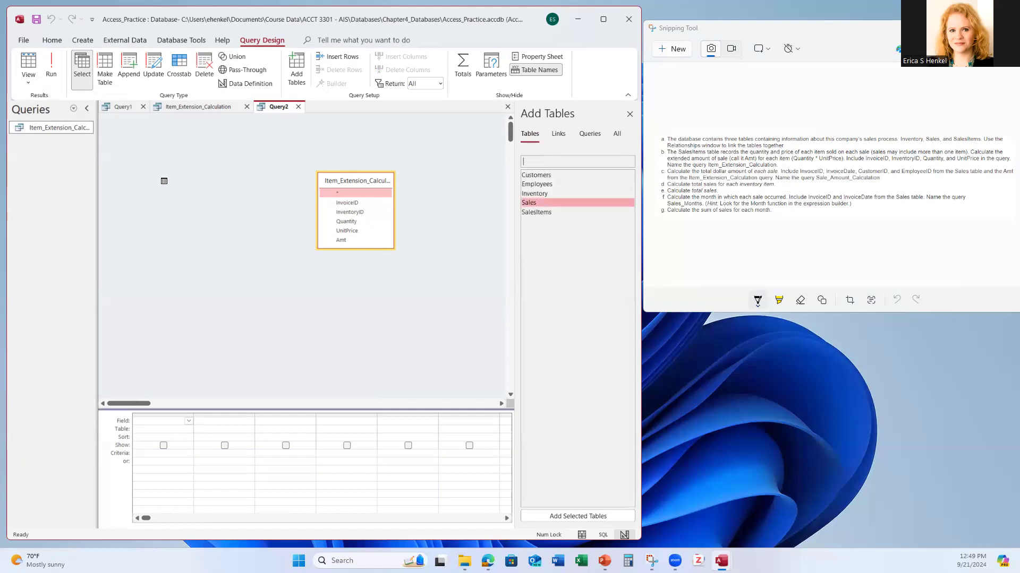
drag(164, 181, 162, 183)
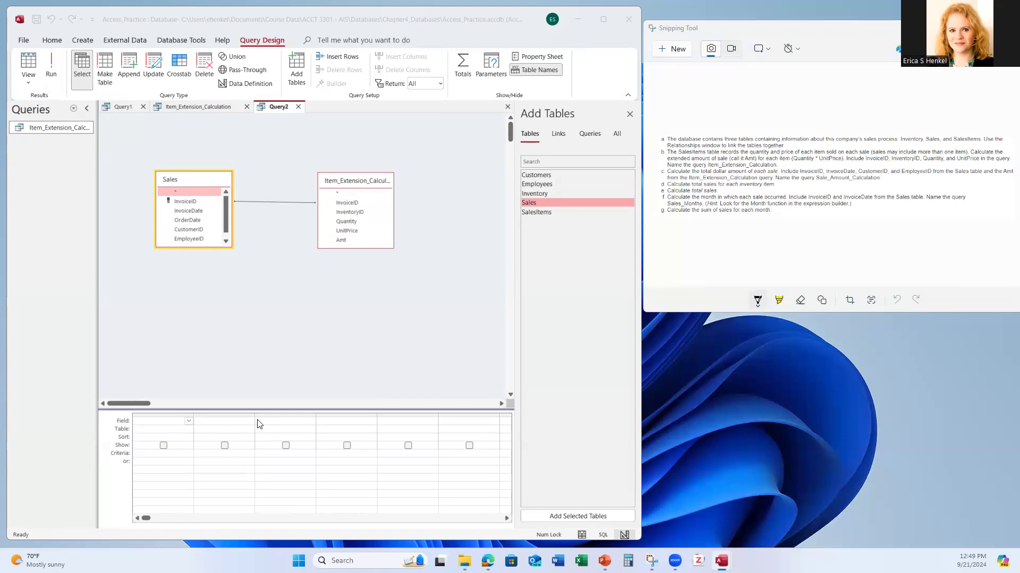
Step: Add InvoiceID, InvoiceDate, CustomerID and EmployeeID from Sales, plus Amt from Item_Extension_Calculation, to the query's output fields
drag(706, 284, 957, 285)
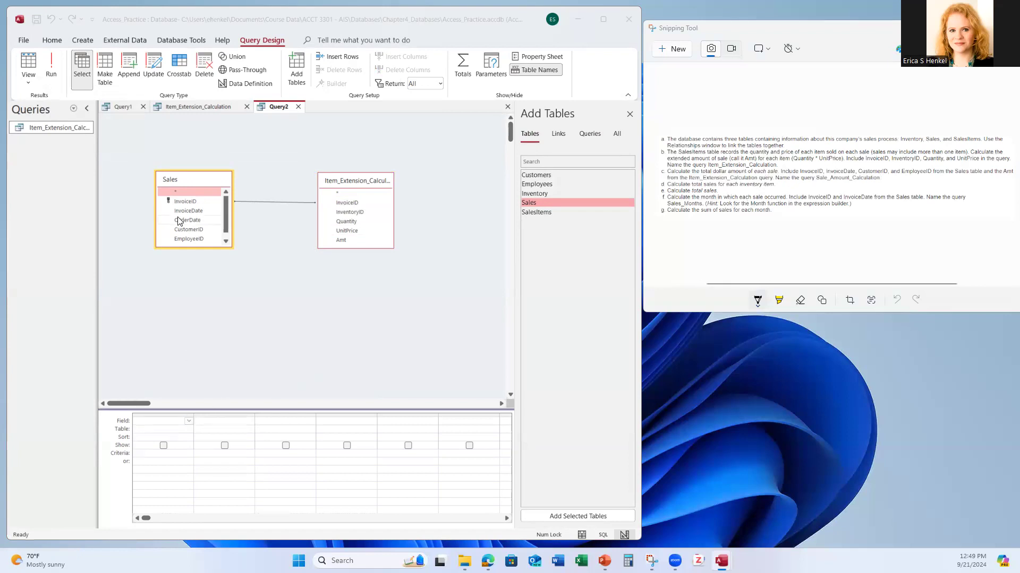
double_click(185, 202)
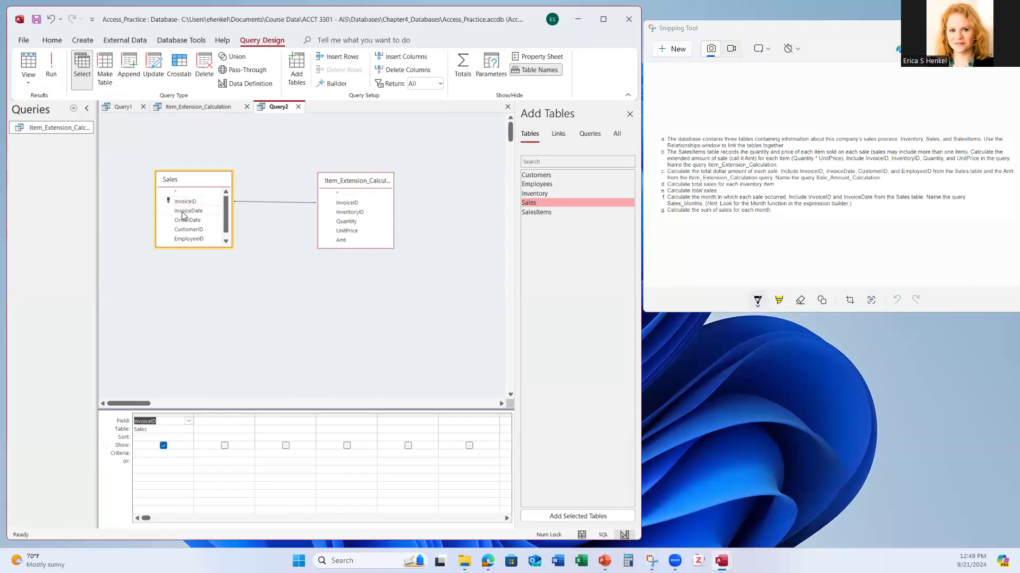
double_click(182, 211)
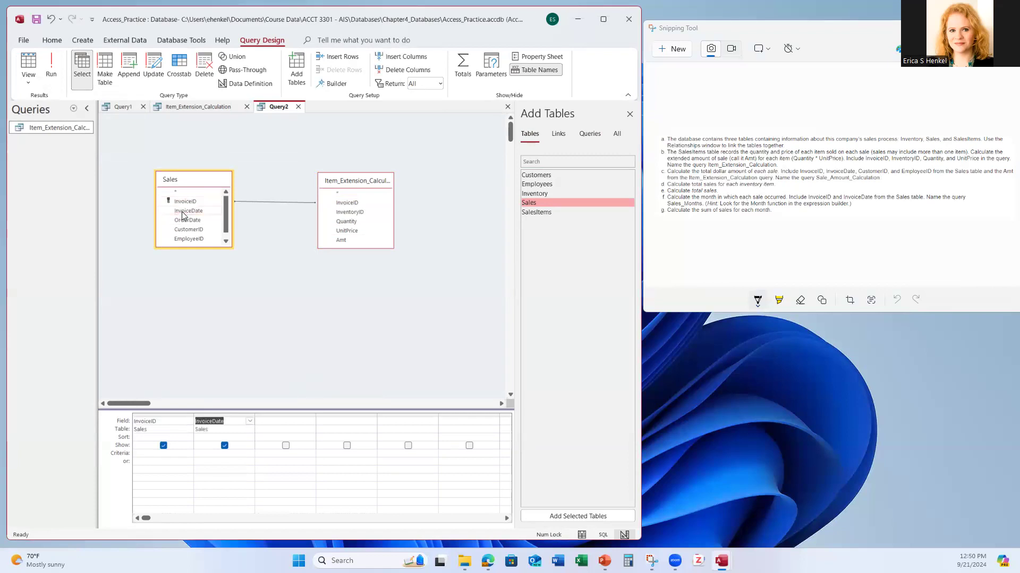
double_click(183, 228)
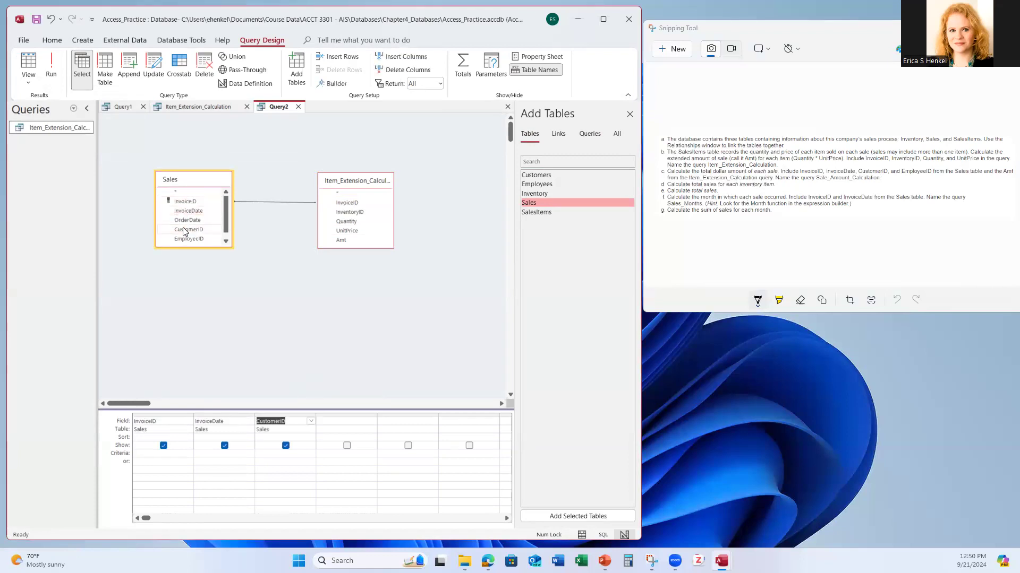
double_click(183, 240)
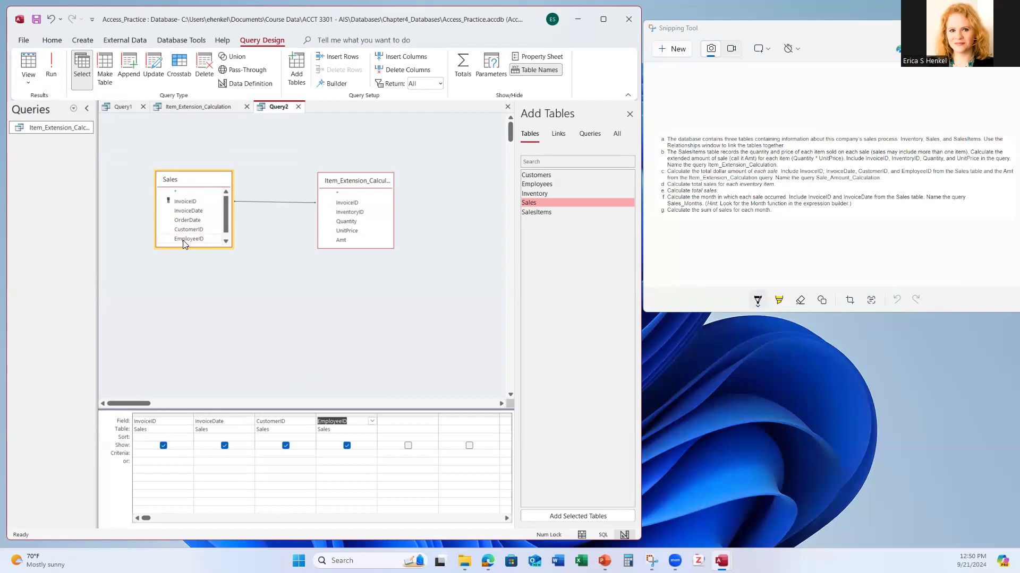
double_click(342, 240)
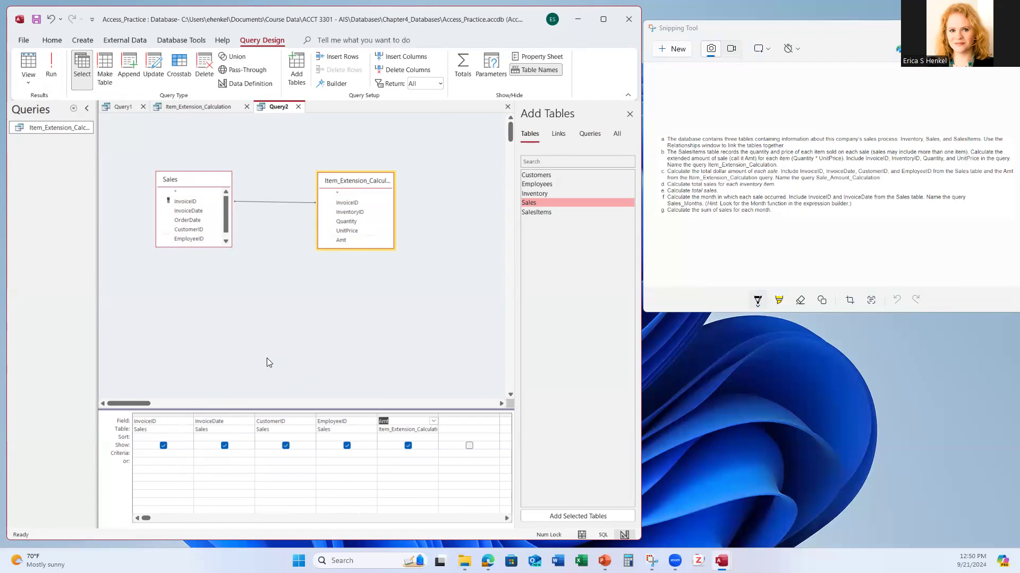
Step: Turn on totals for the query and set the Amt field's total to Sum, leaving the other fields on Group By
click(462, 63)
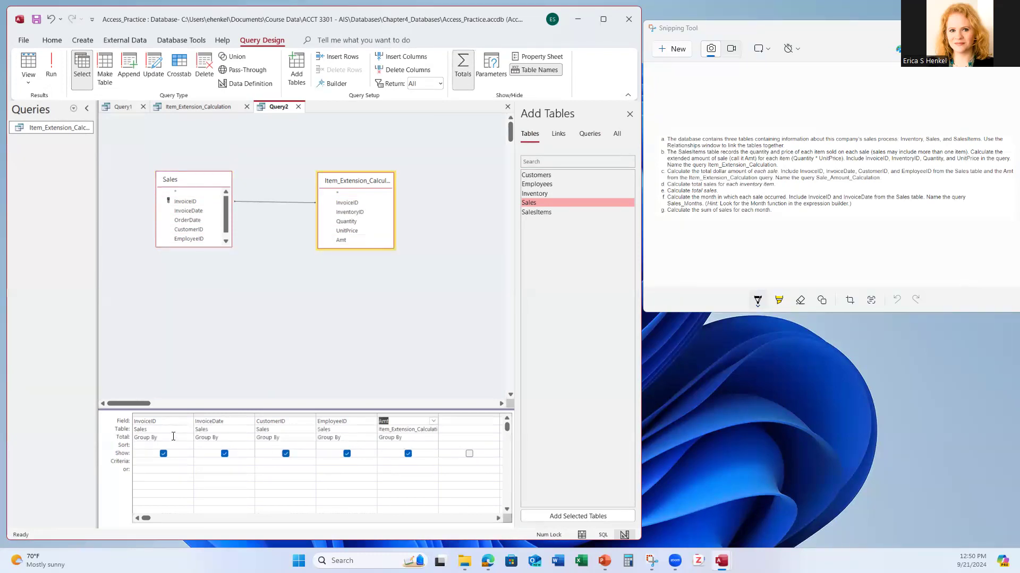
click(422, 439)
click(434, 438)
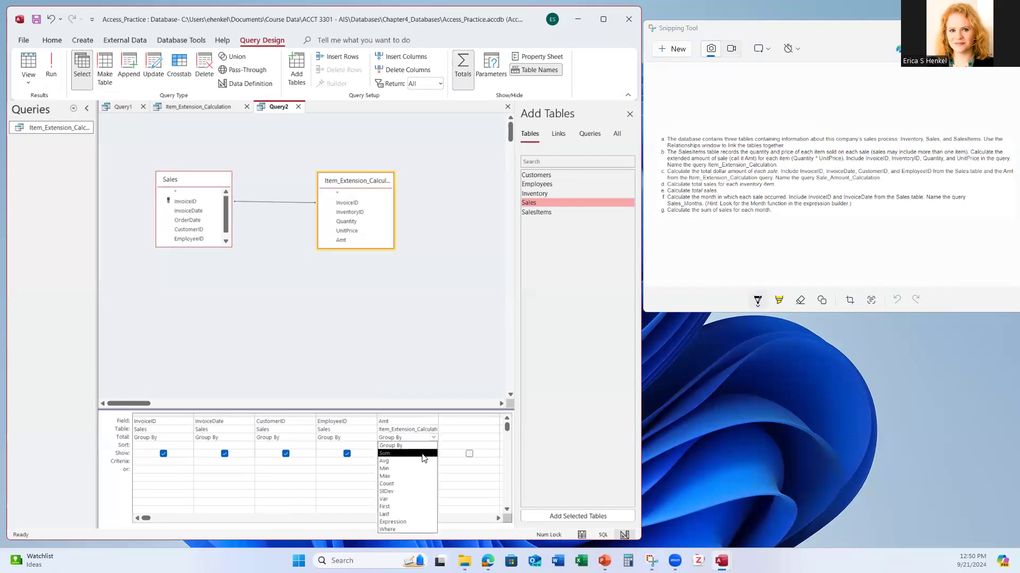
click(422, 454)
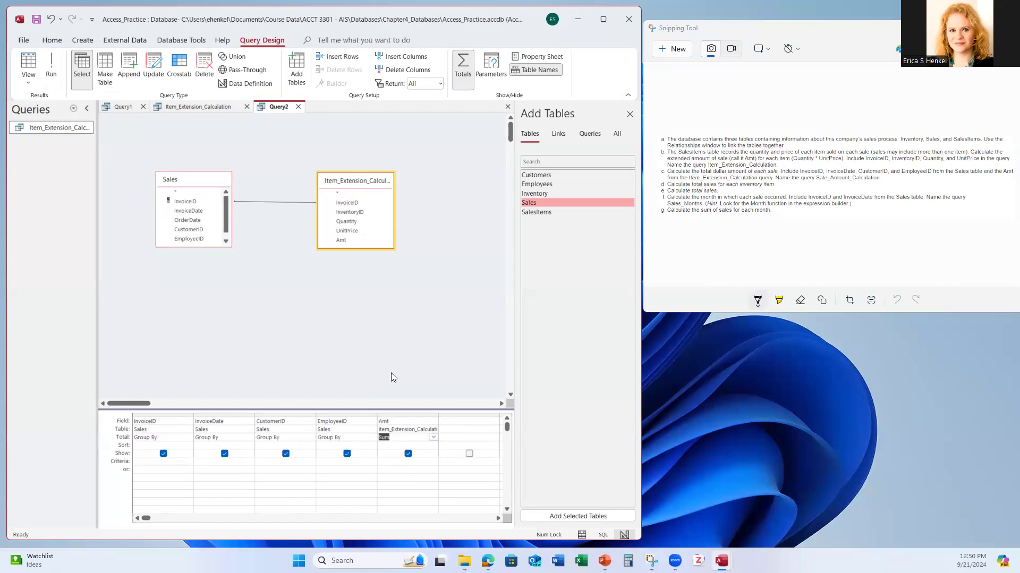
click(371, 354)
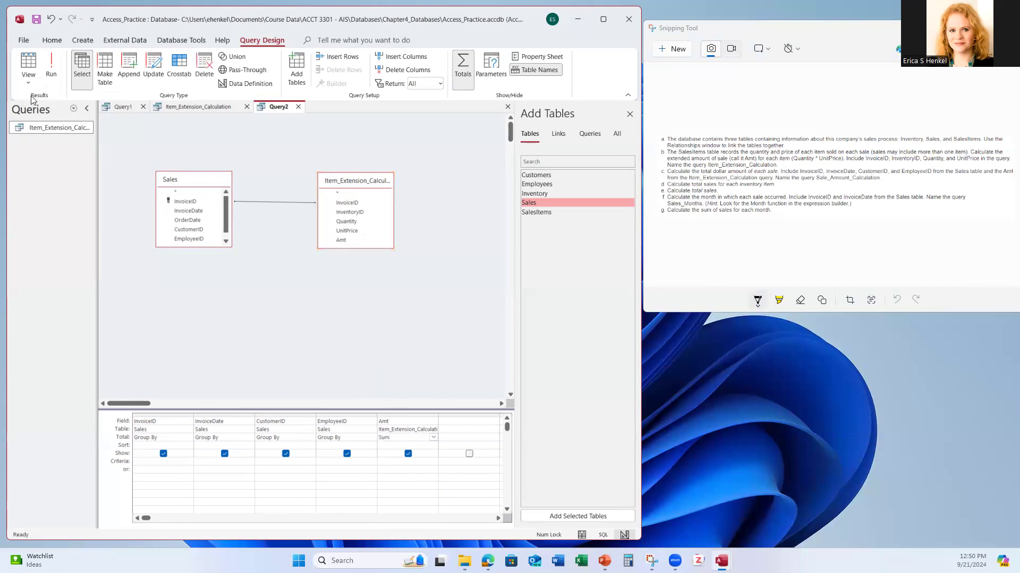
Step: Show the query in SQL View and highlight the expression that sums Amt as SumOfAmt
click(29, 84)
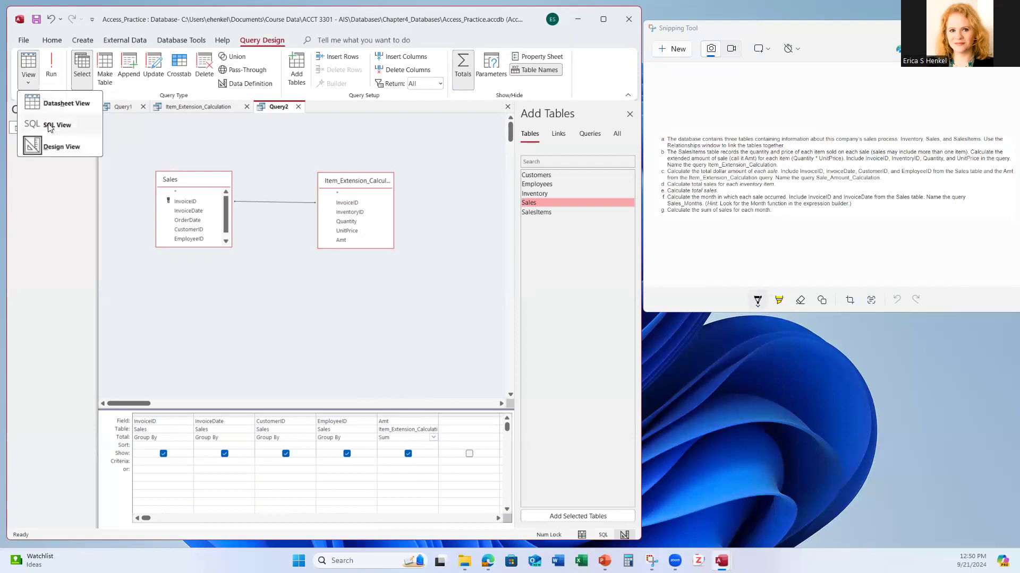
click(56, 120)
click(195, 190)
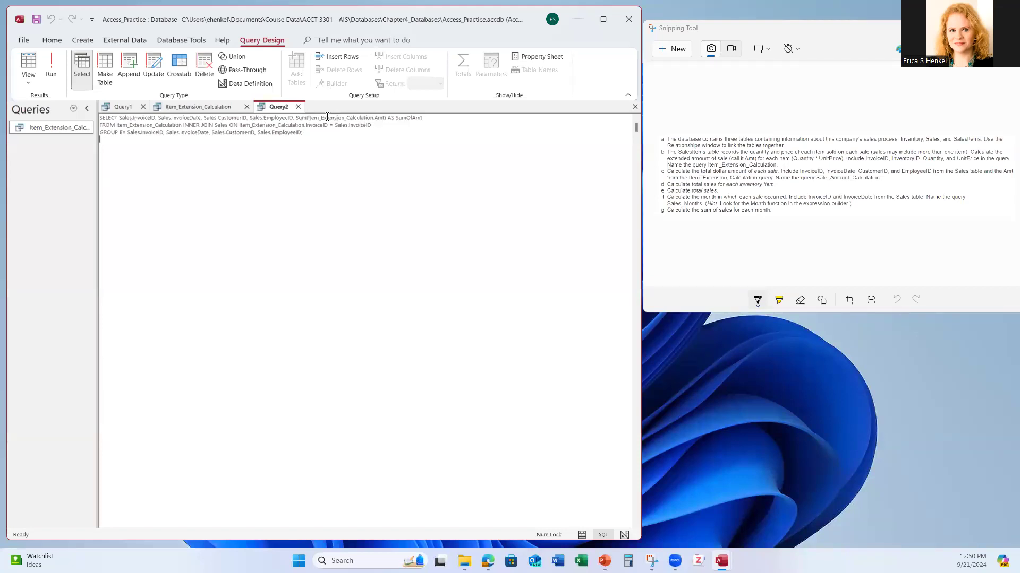
drag(296, 117, 424, 118)
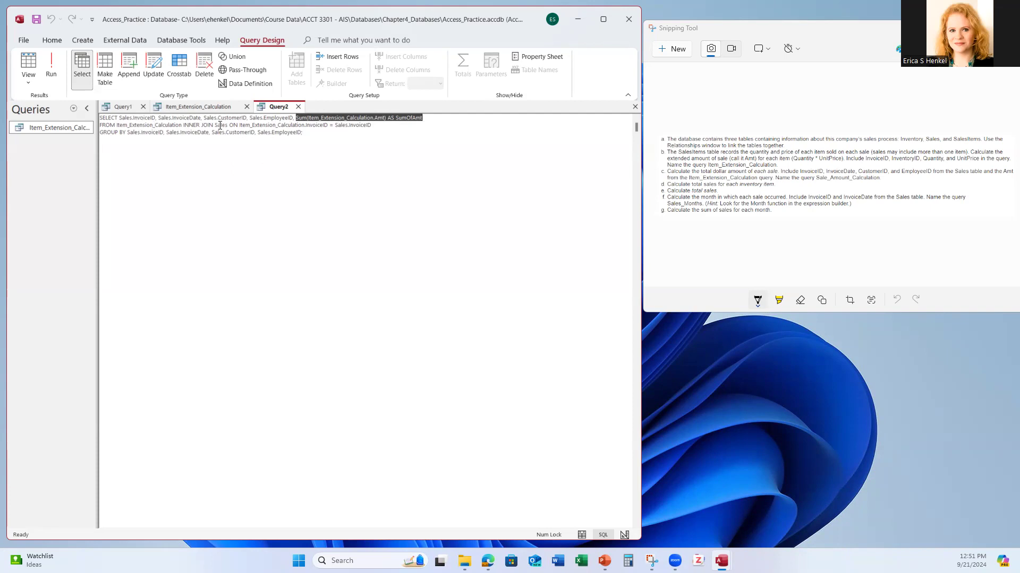
Step: Highlight the InvoiceDate, CustomerID and EmployeeID fields in the SQL statement's GROUP BY clause, and return the query to Design View
click(147, 168)
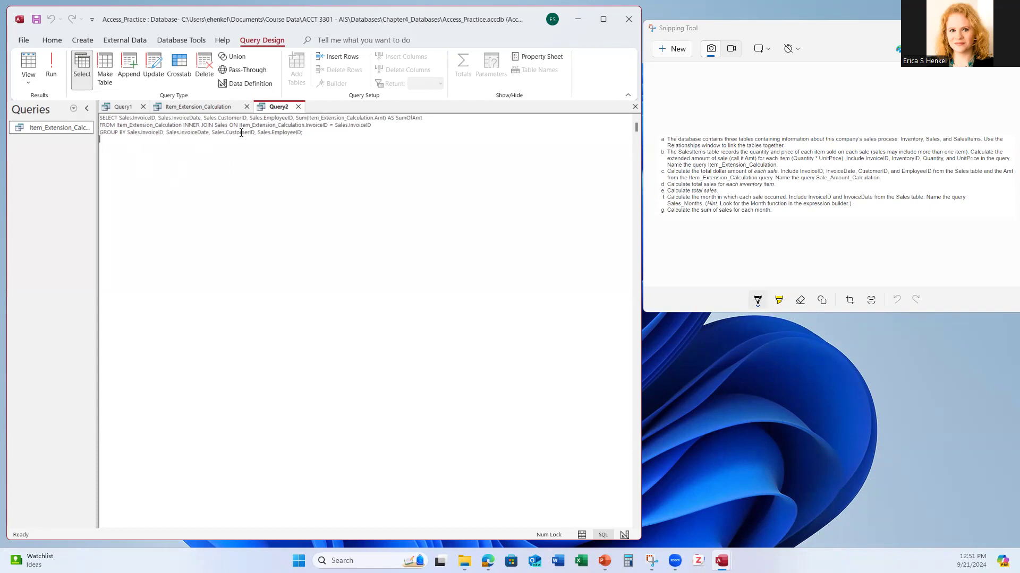
drag(302, 132, 168, 132)
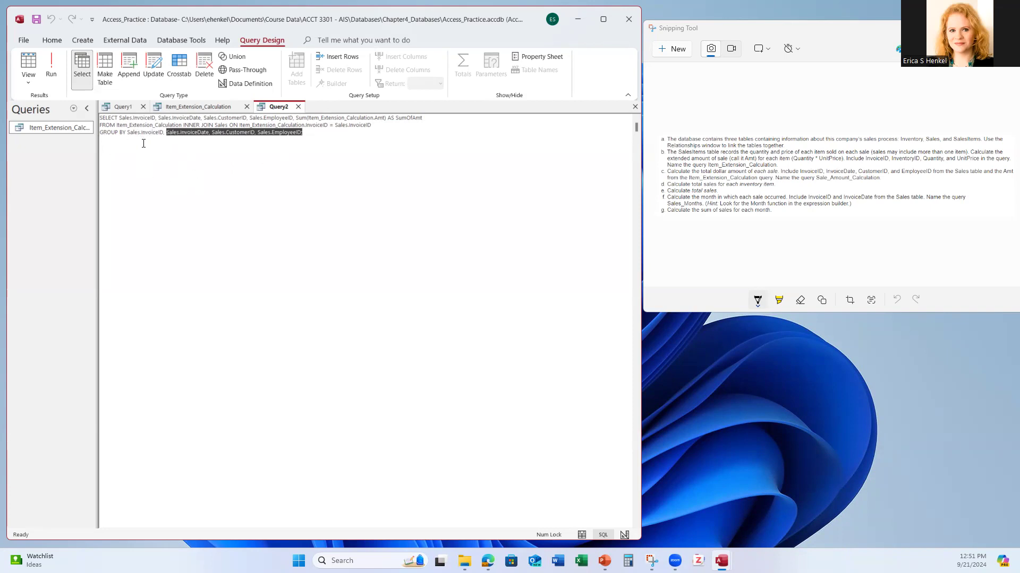
click(192, 184)
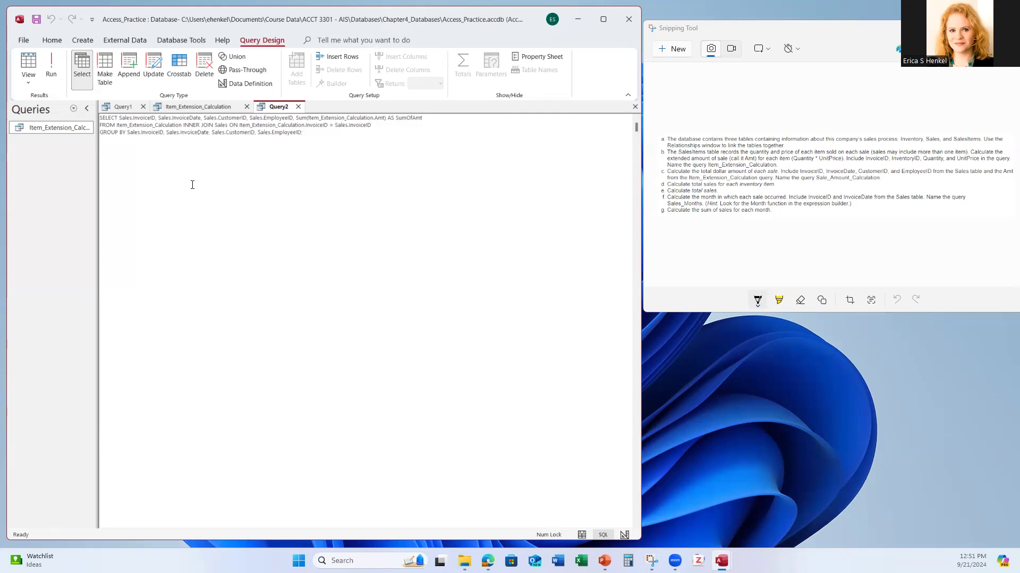
click(29, 80)
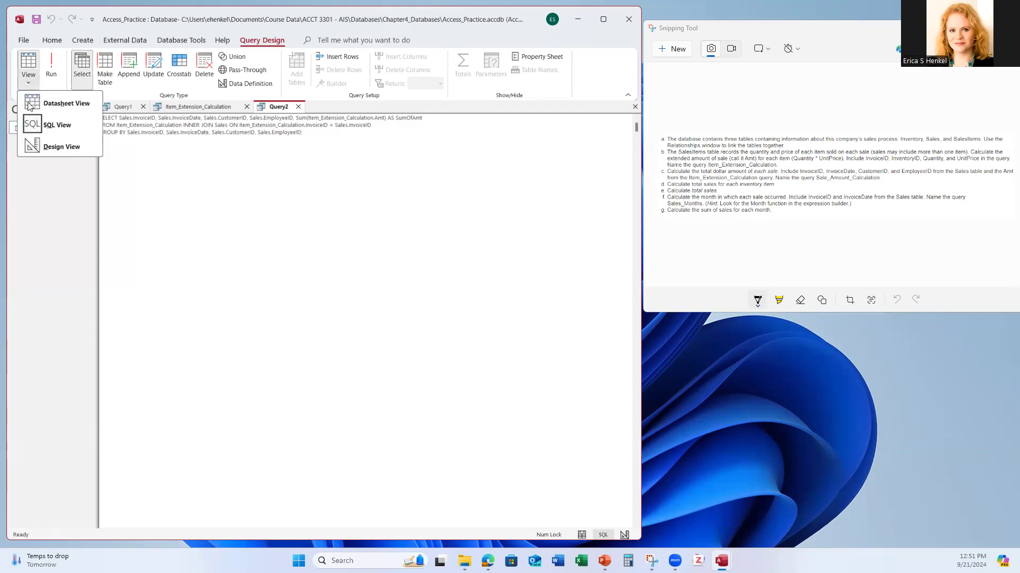
click(59, 144)
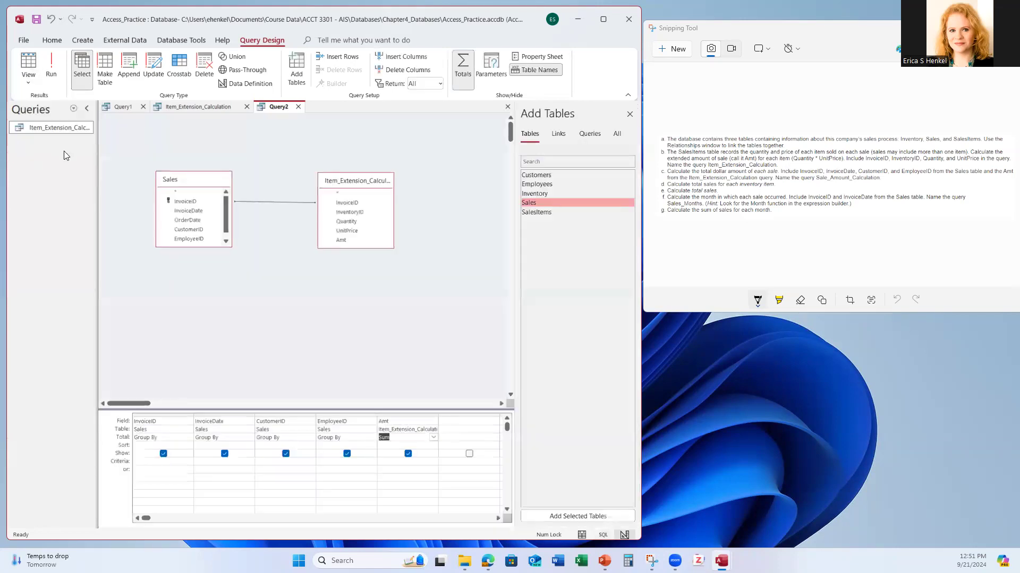
Step: Save the query as Sale_Amount_Calculation and select it in the list of saved queries
click(36, 19)
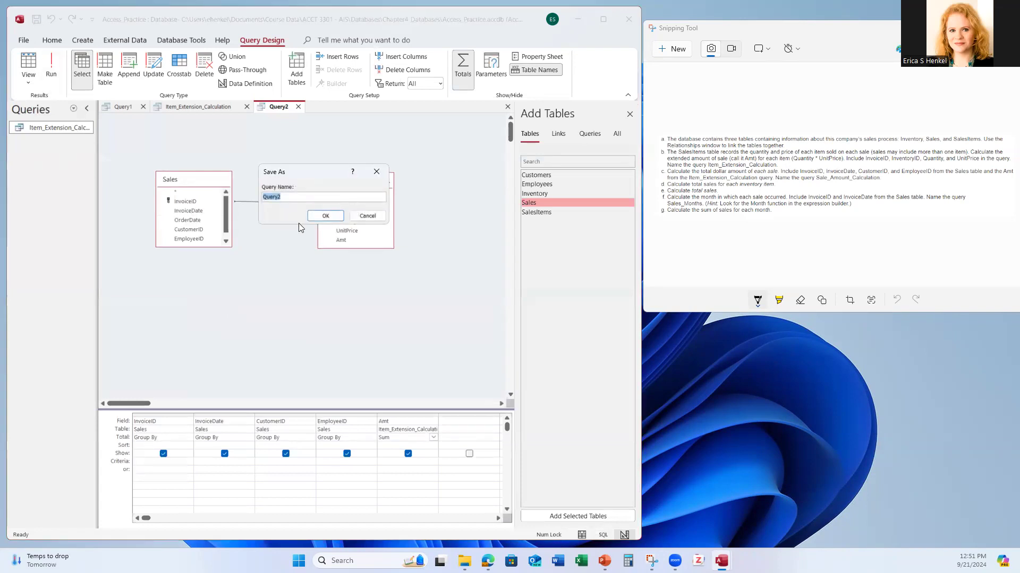
text(Sales_)
key(BackSpace)
key(BackSpace)
text(_Amount_Calculation)
click(326, 217)
click(56, 140)
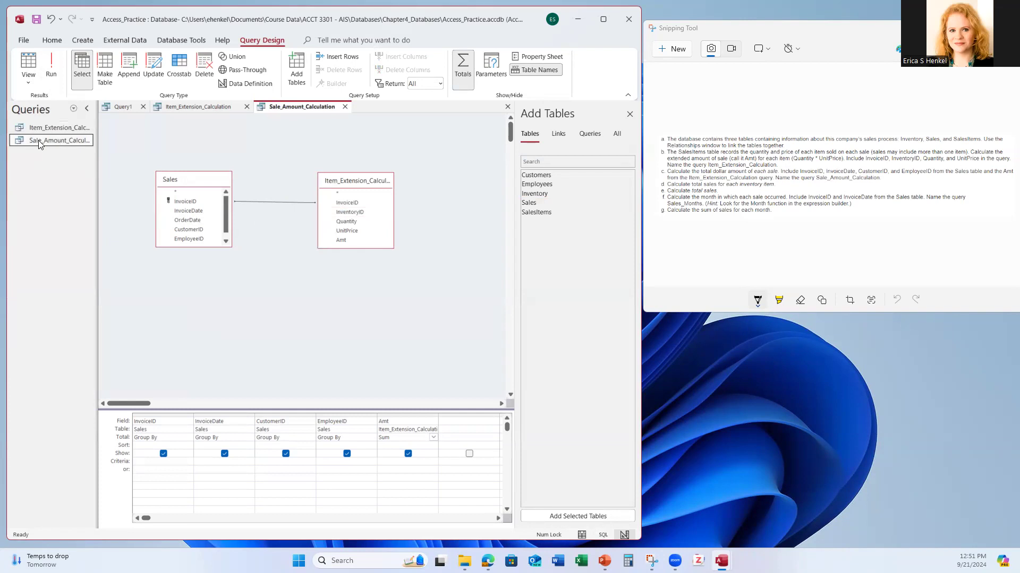
Step: Run the Sale_Amount_Calculation query and widen the SumOfAmt column so its full values fit
click(49, 65)
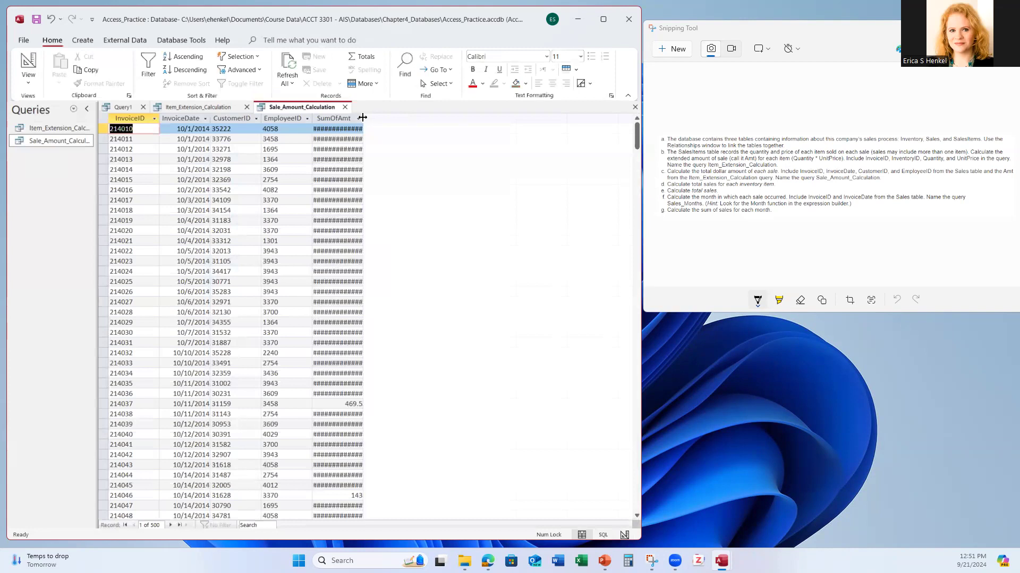
click(358, 118)
click(376, 119)
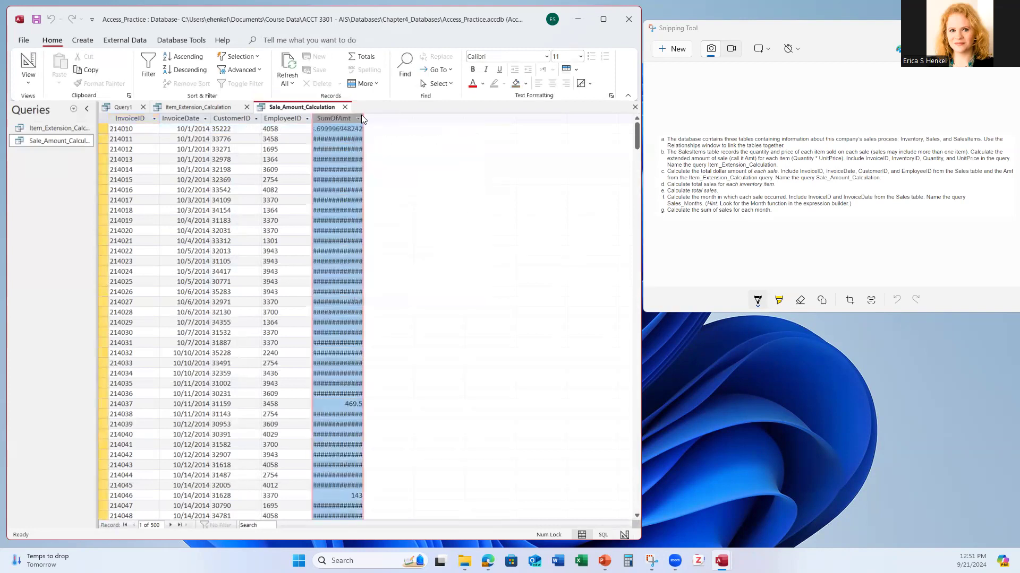
drag(363, 117, 376, 121)
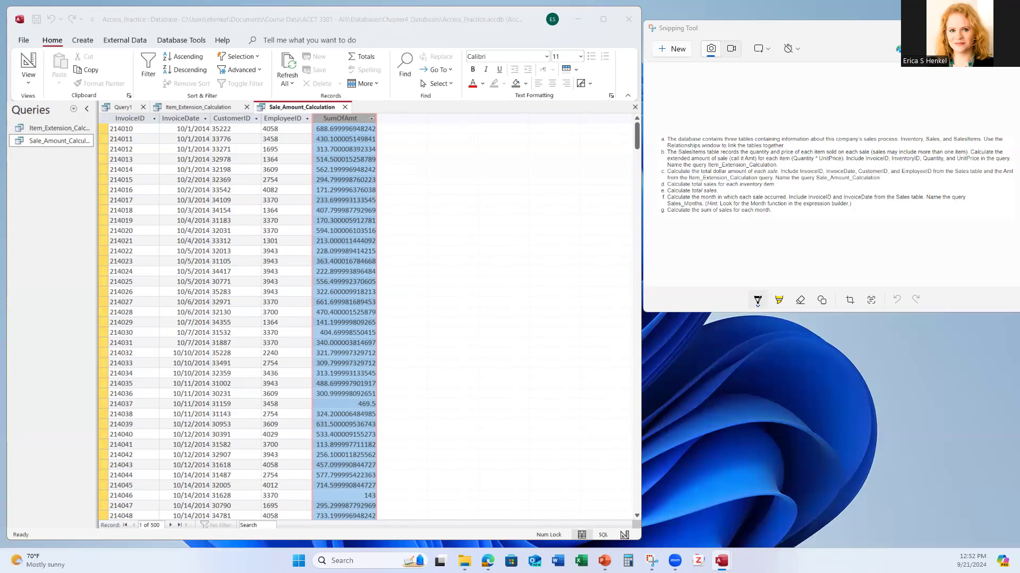
Step: Create a new query in design view based on the Item_Extension_Calculation query
click(65, 188)
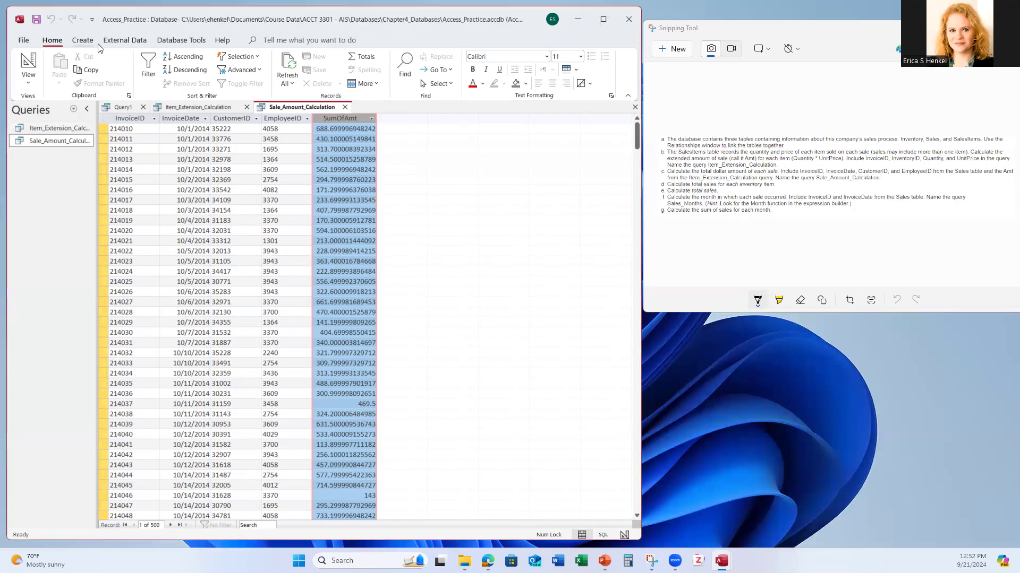
click(82, 40)
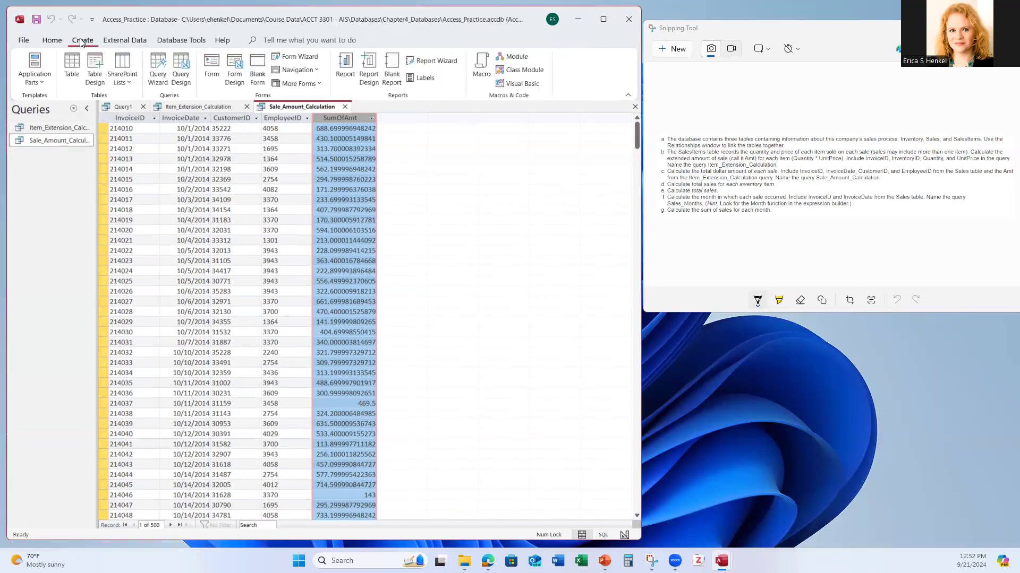
click(181, 66)
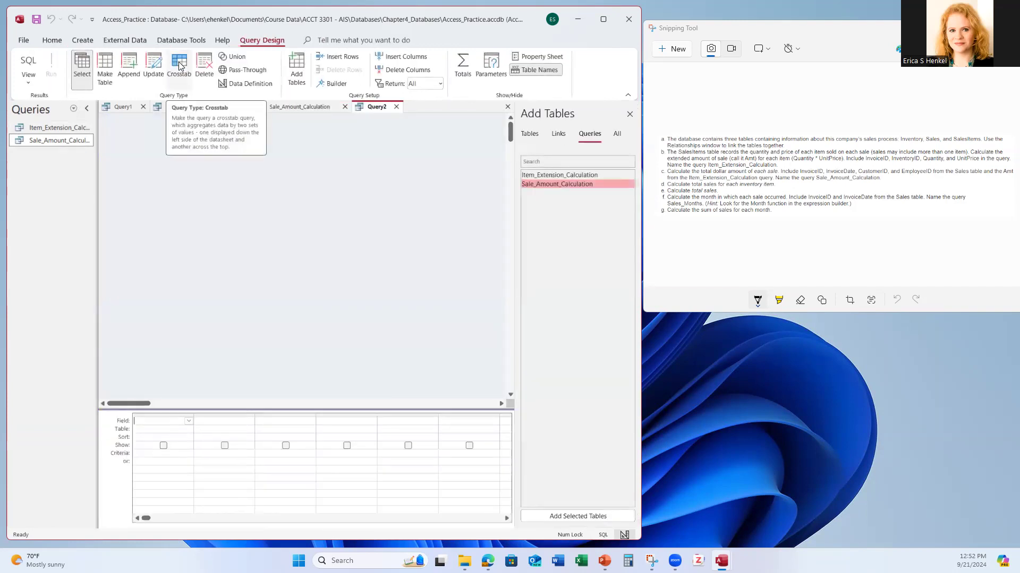
double_click(558, 175)
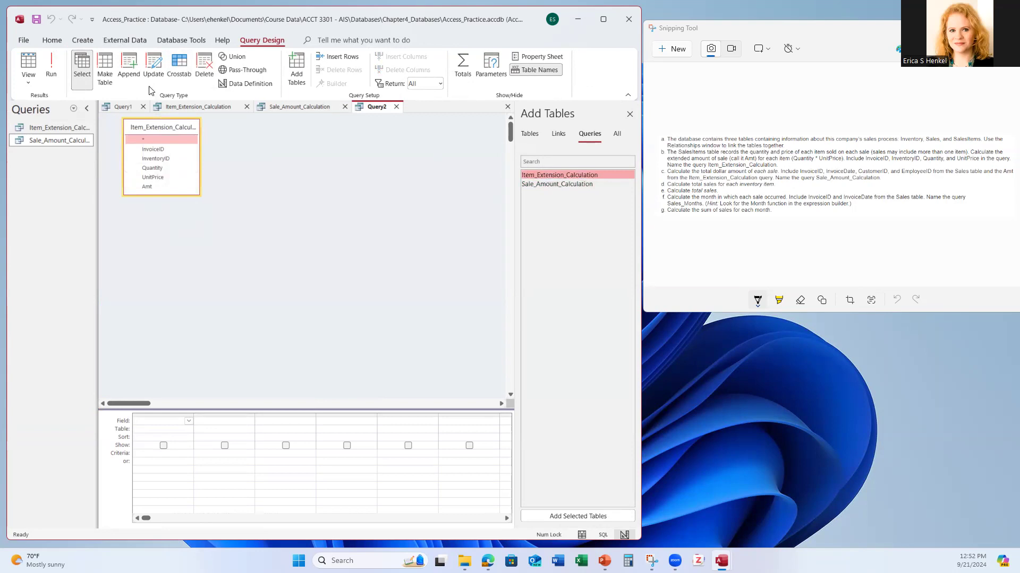
Step: Add the InvoiceID and Amt fields to the query, turn on totals and set Amt's total to Sum
double_click(153, 150)
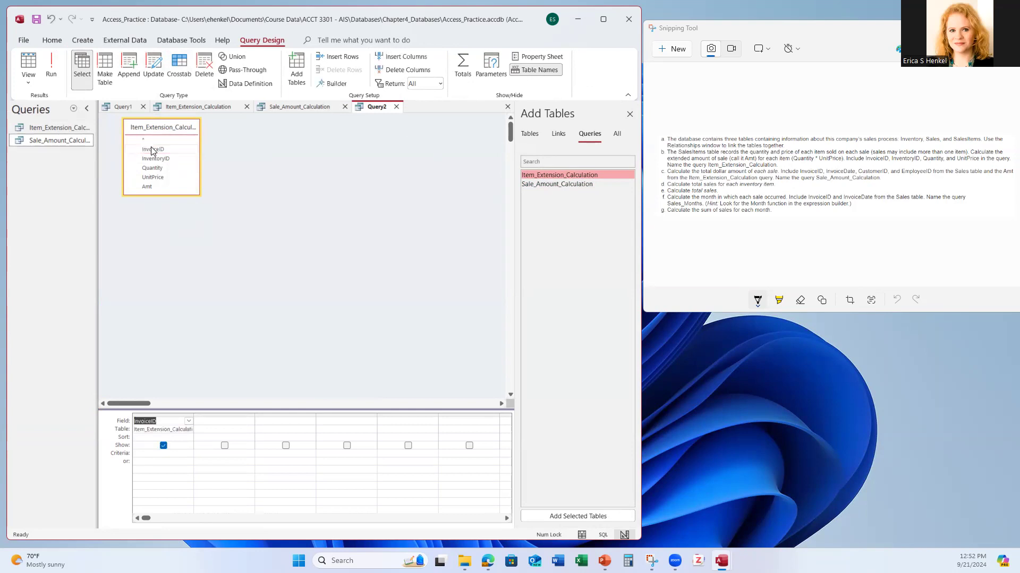
double_click(149, 187)
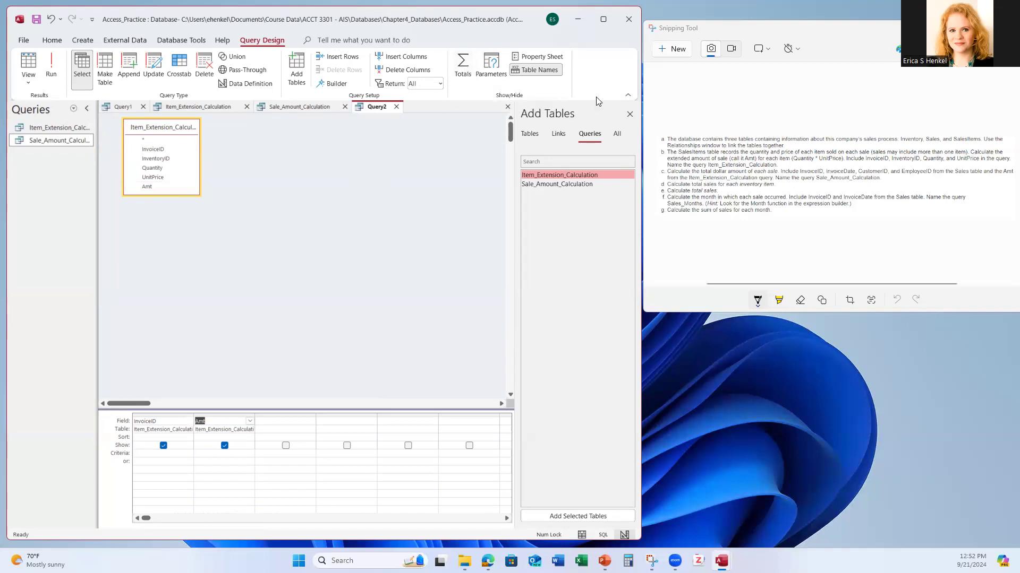
click(463, 75)
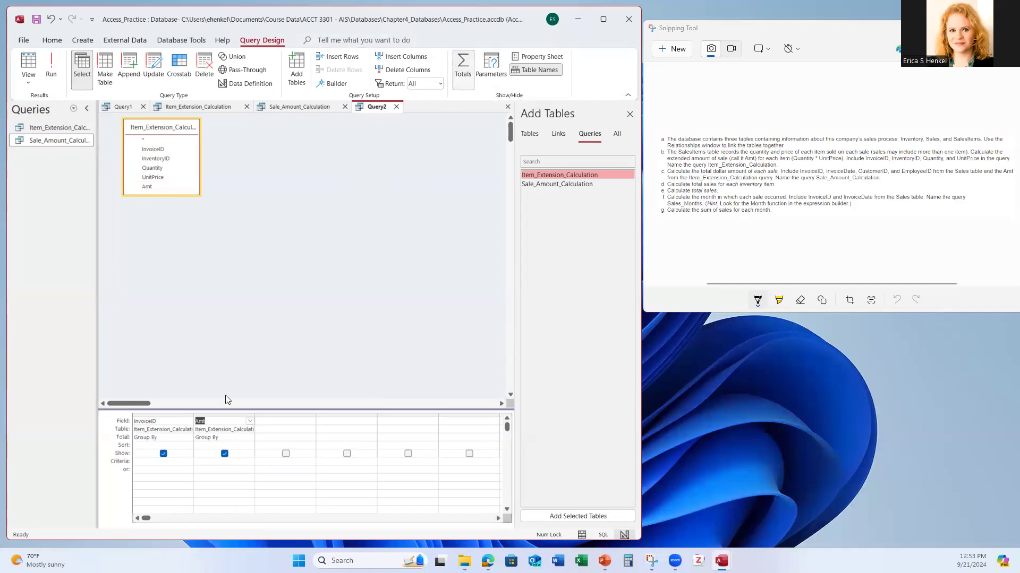
click(252, 442)
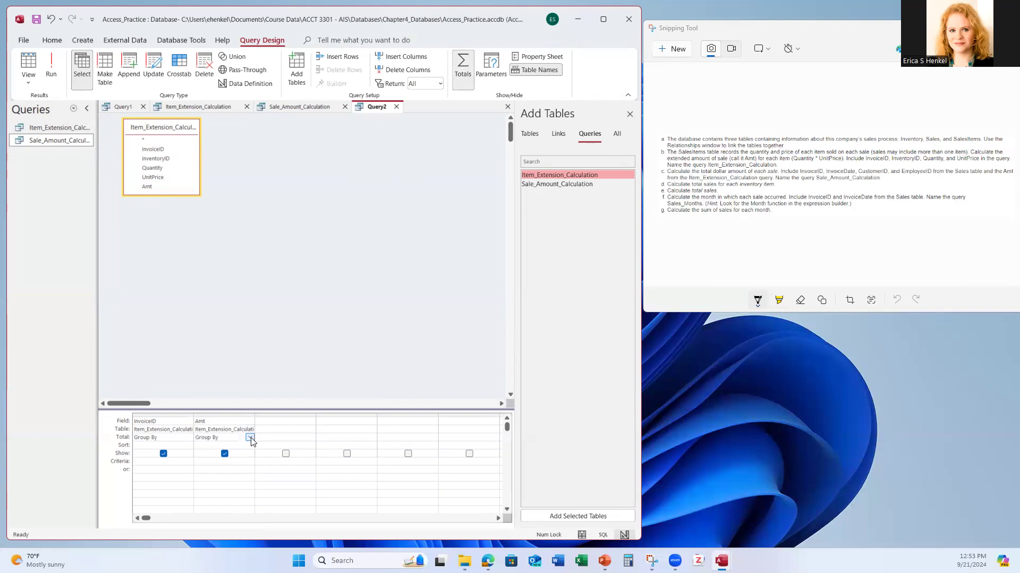
click(250, 438)
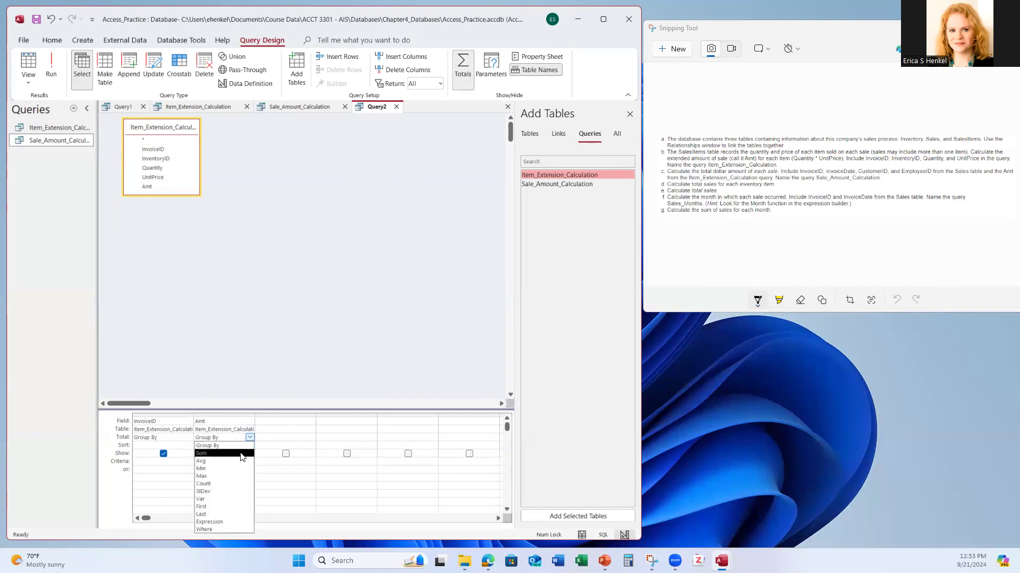
click(241, 455)
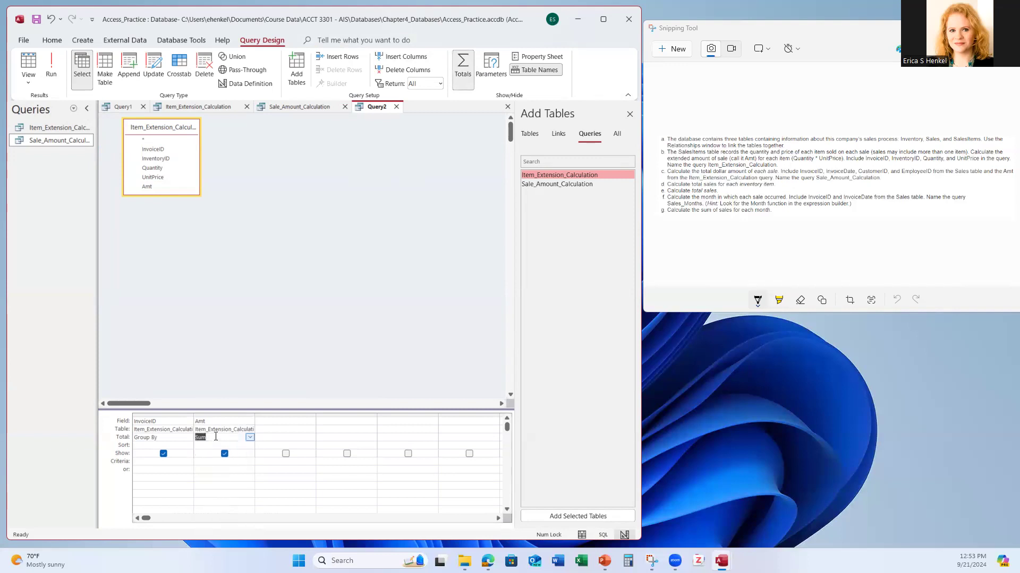
Step: Run the query, widen the SumOfAmt column and sort InvoiceID from A to Z, and return to Design View
click(51, 63)
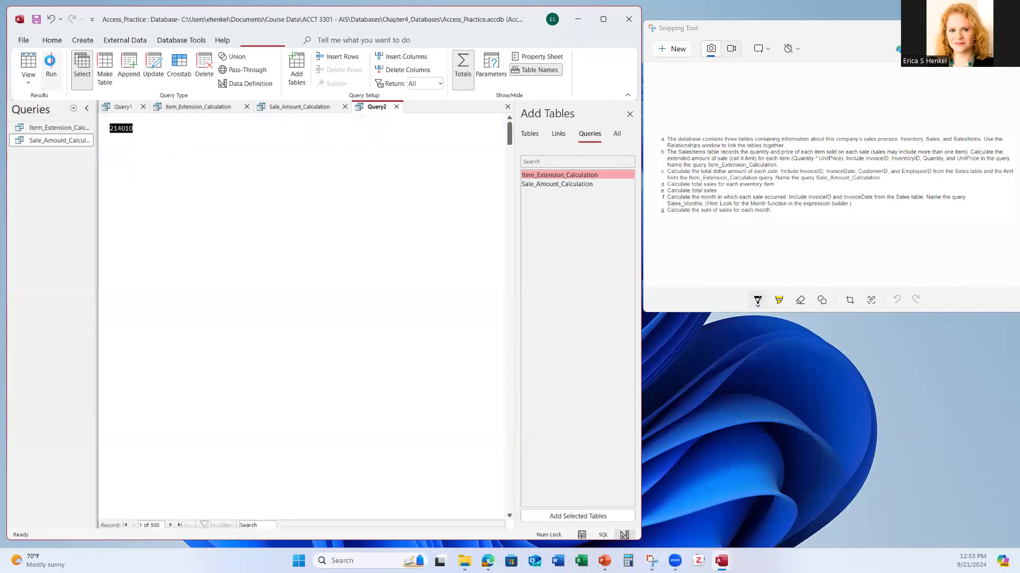
drag(211, 117, 228, 119)
click(154, 118)
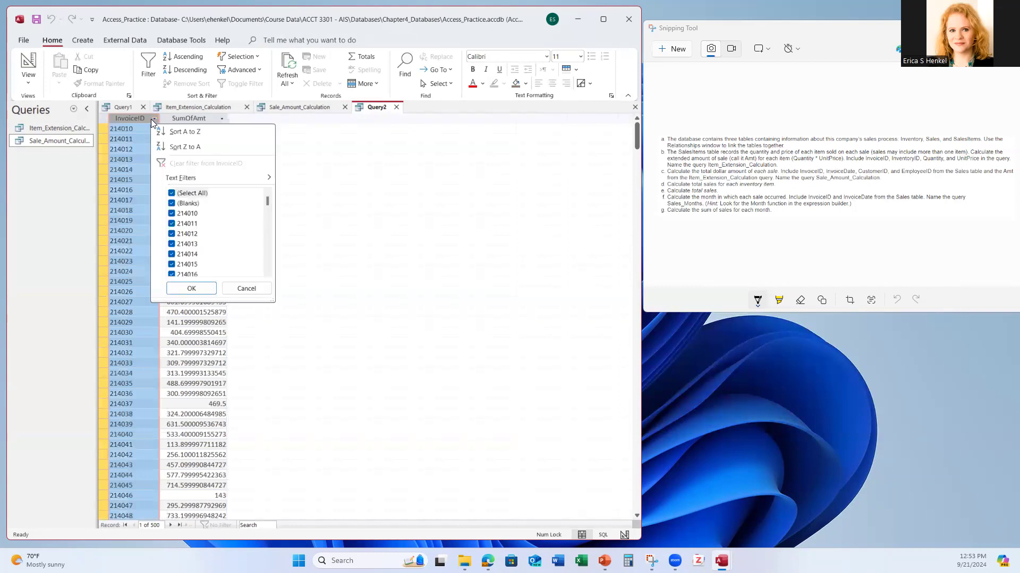
click(180, 131)
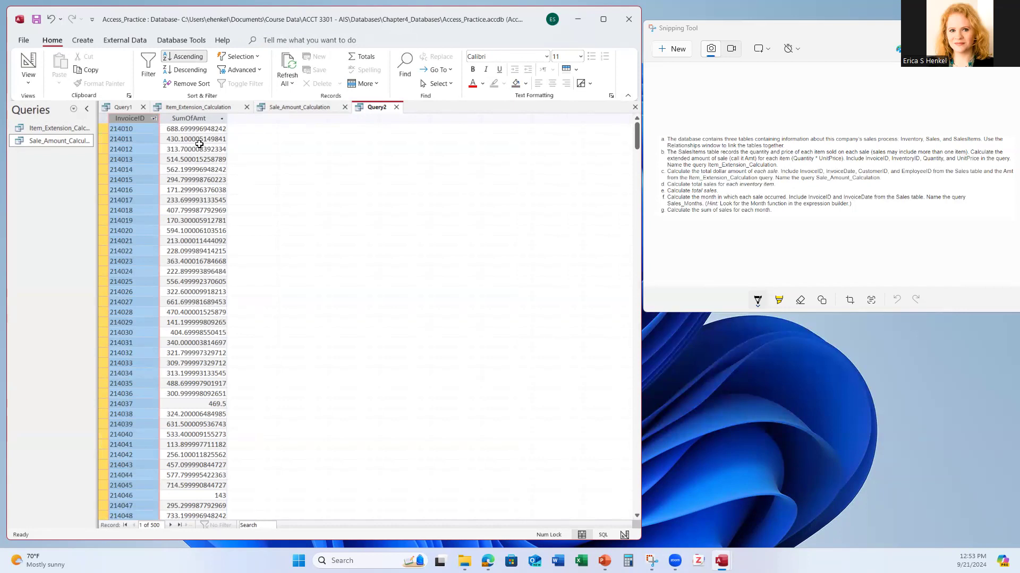
click(29, 83)
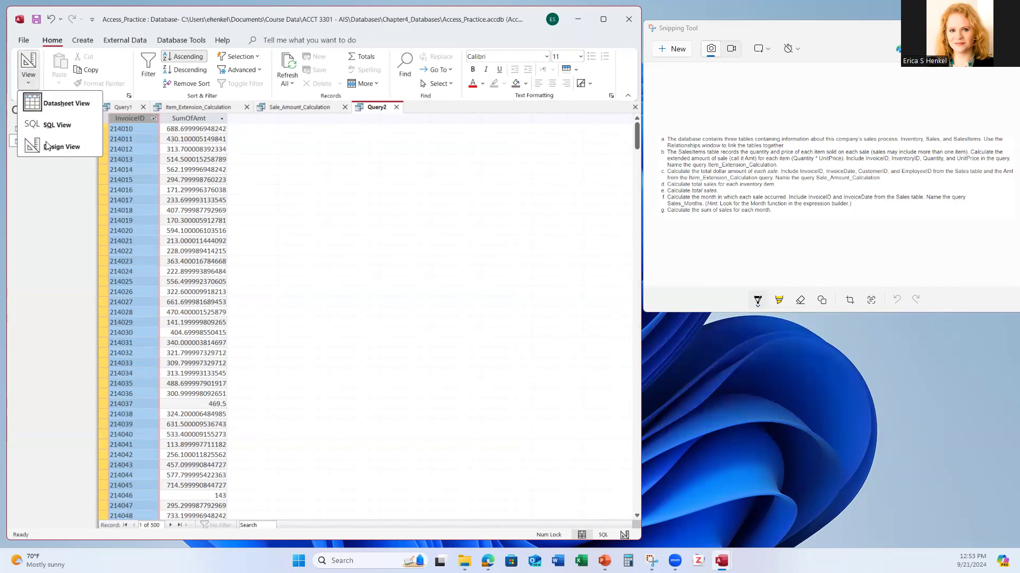
click(53, 146)
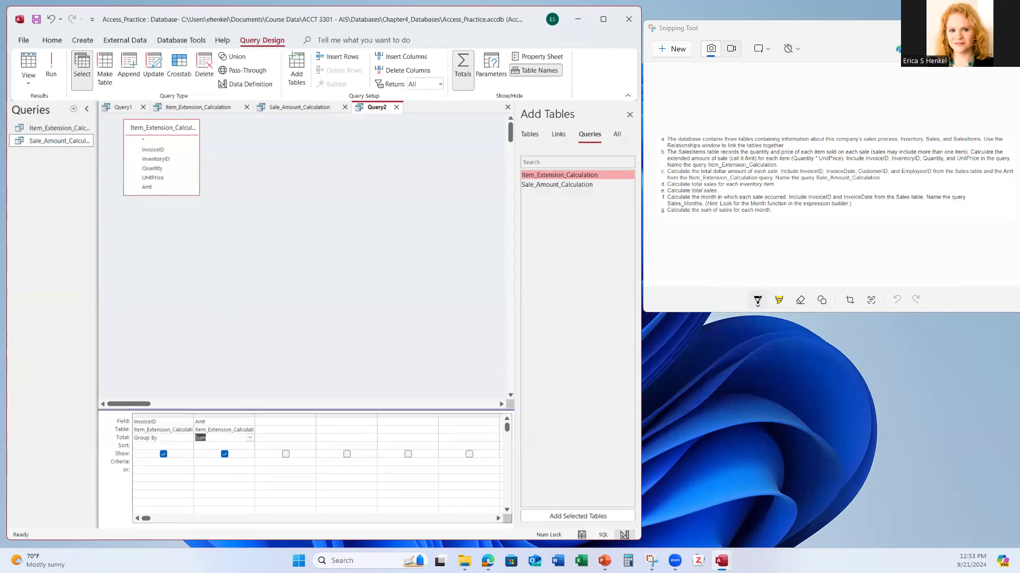
Step: Add the SalesItems table to the query and place it below the Item_Extension_Calculation field list
key(alt+Tab)
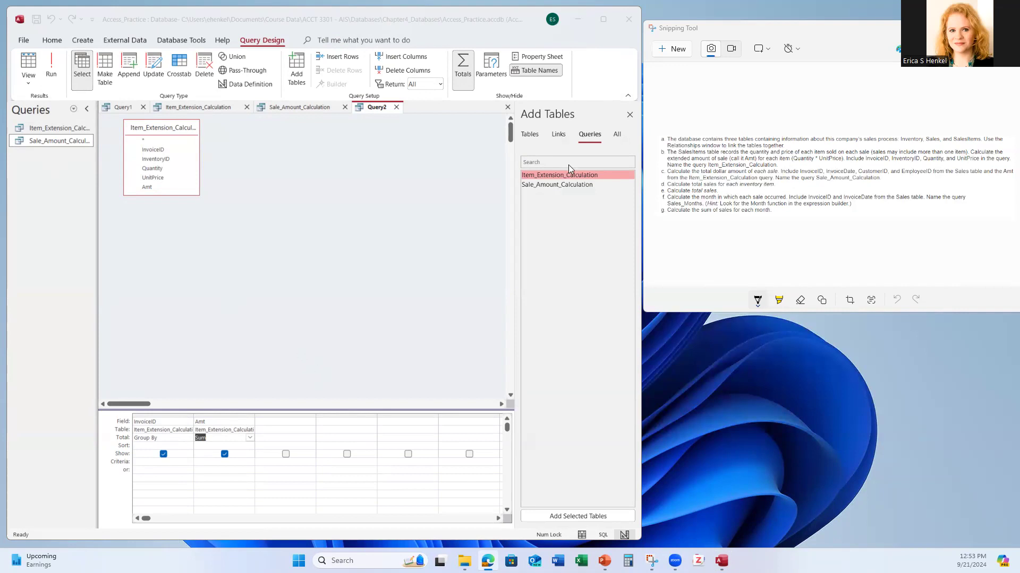
click(530, 136)
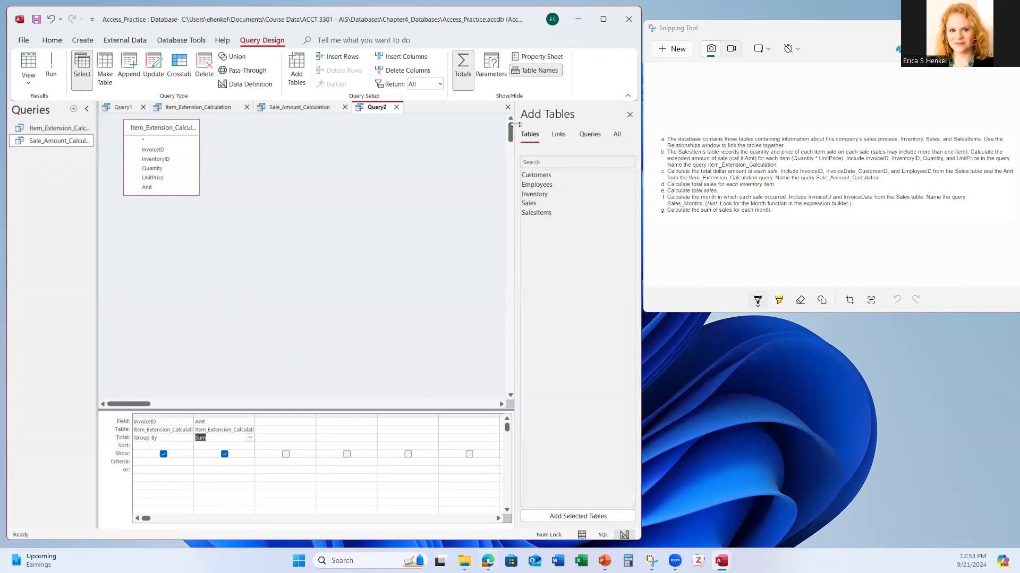
double_click(542, 211)
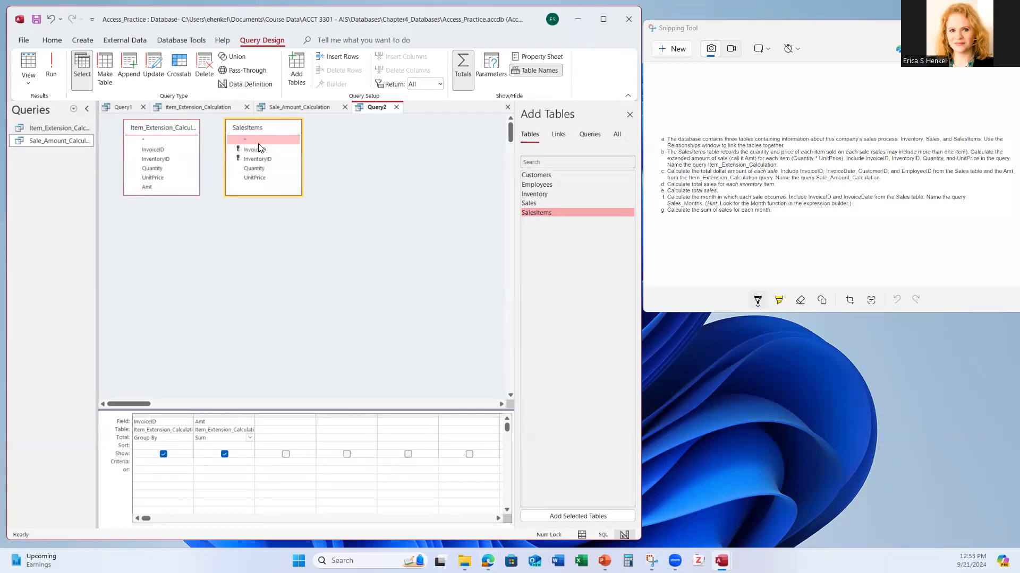
drag(259, 147, 258, 241)
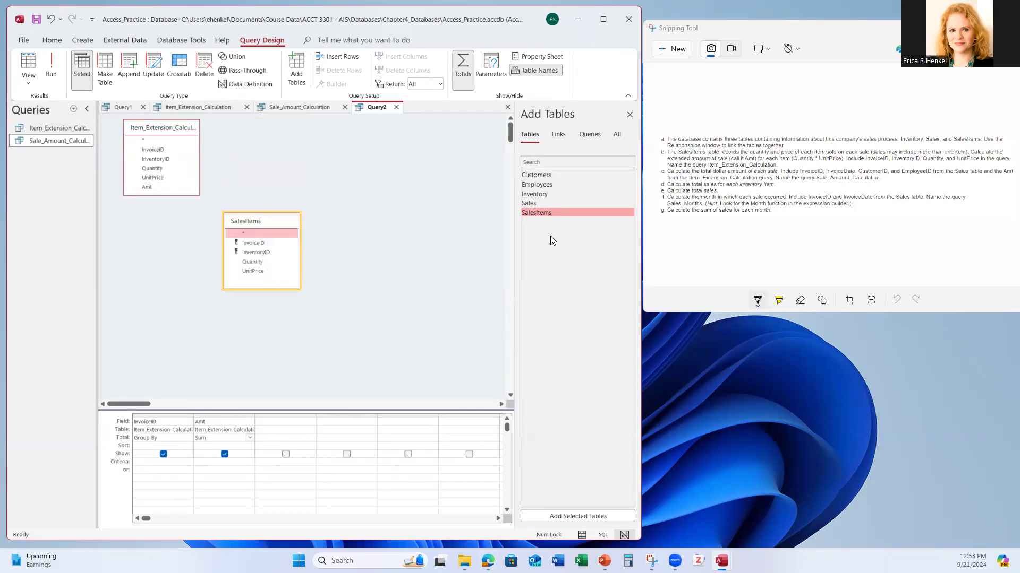
Step: Try adding the Sales table to the query beside the other field lists, and remove it again
double_click(529, 204)
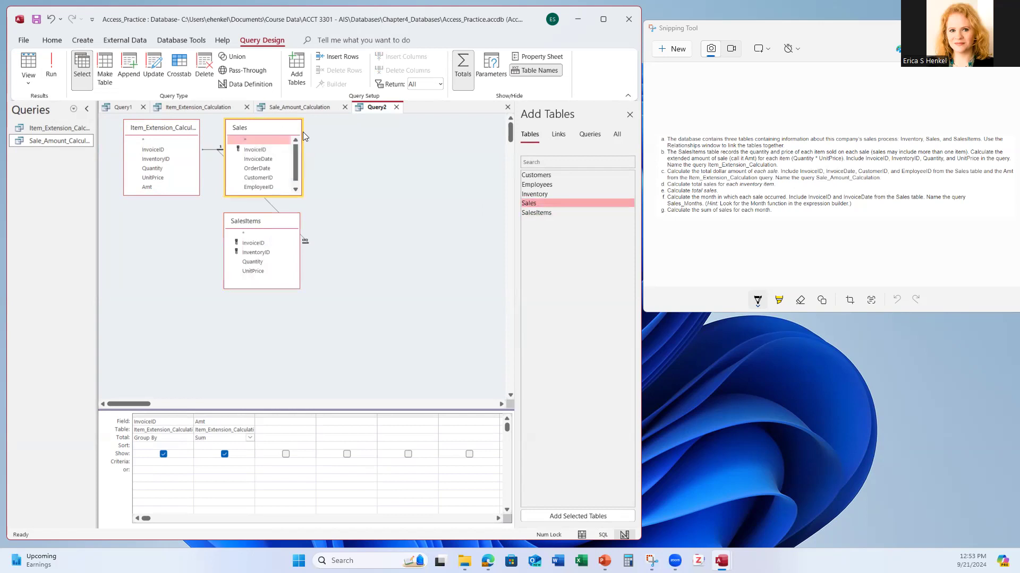
drag(278, 126, 399, 124)
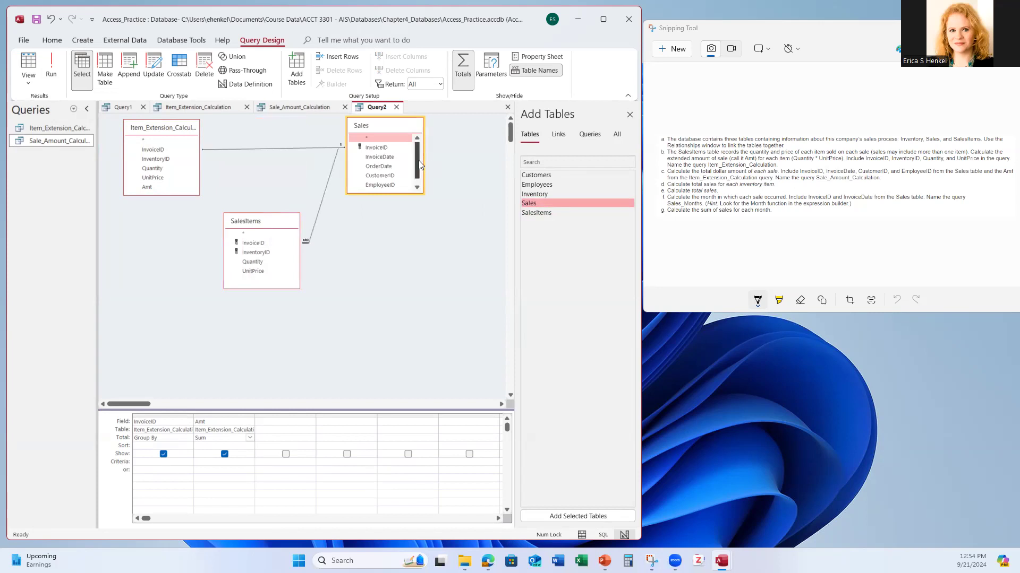
right_click(377, 128)
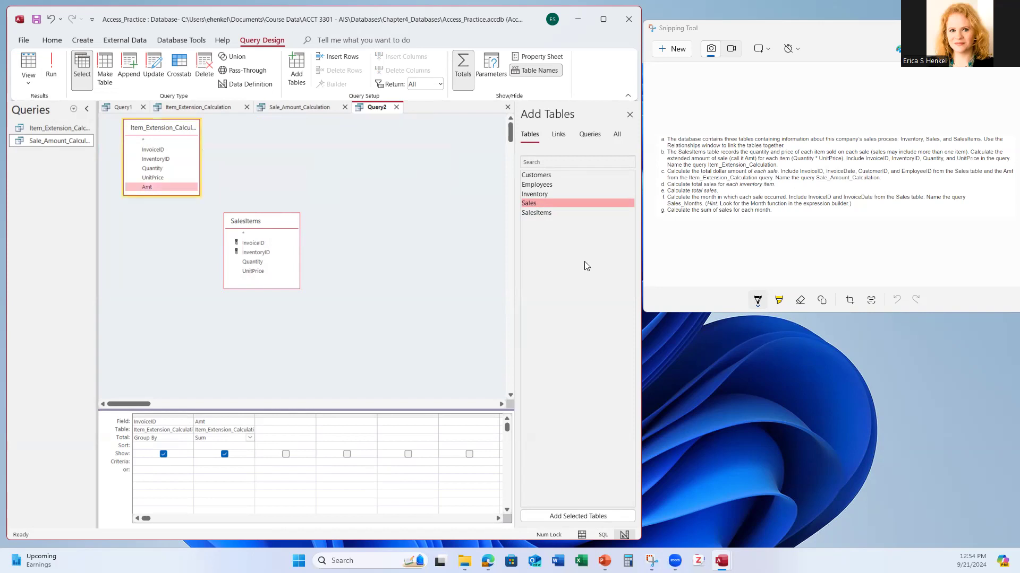
Step: Add the Inventory table to the query and include its Name field in the output, grouped by name
drag(538, 198, 328, 149)
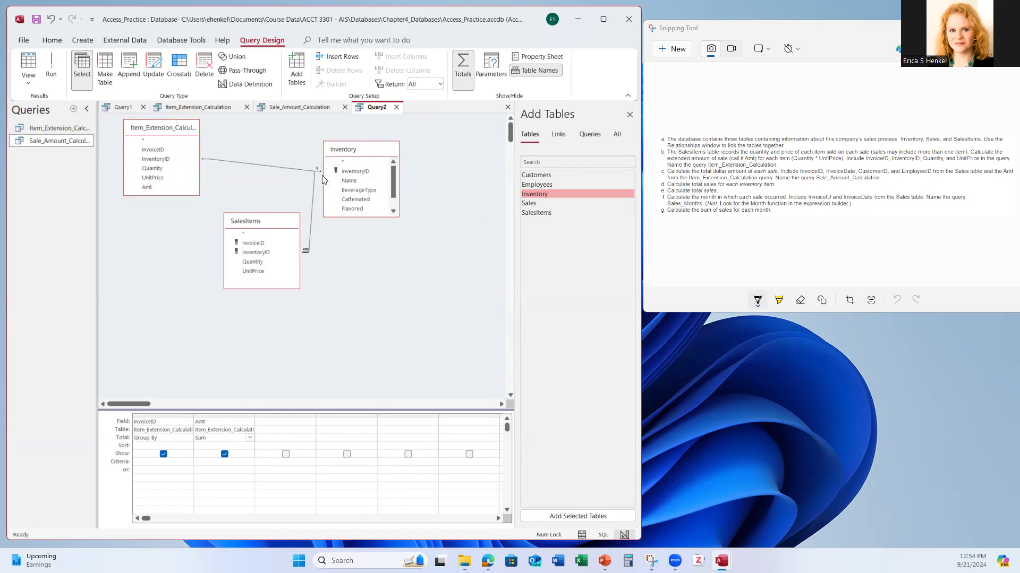
double_click(348, 183)
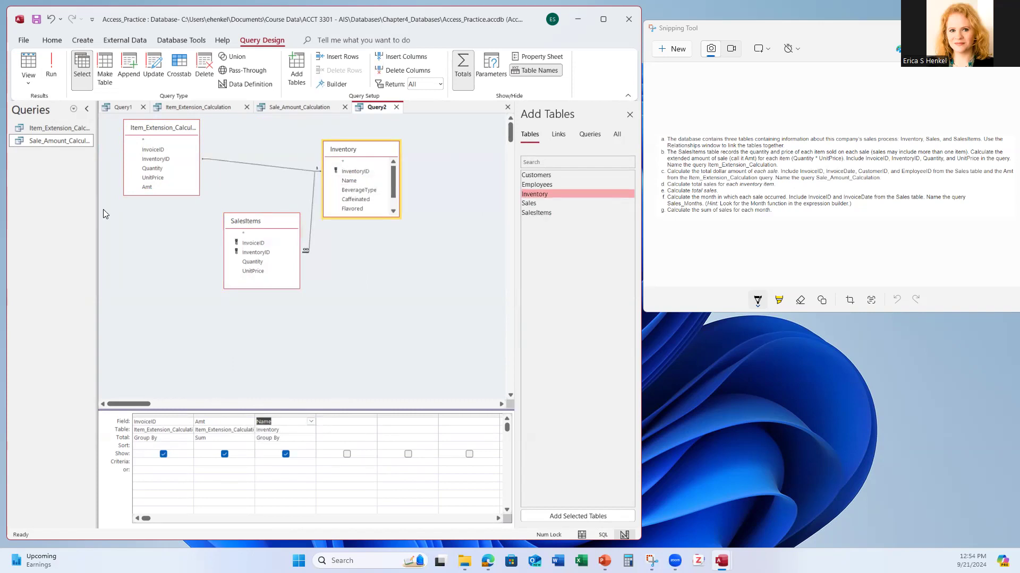
Step: Save the query as Sales_By_Item and select it in the list of queries
click(34, 18)
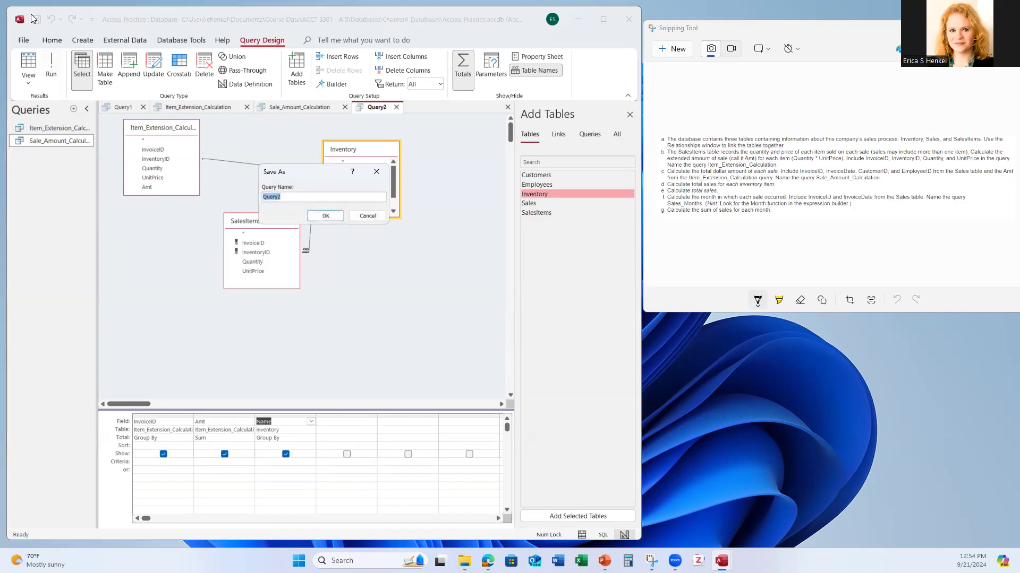
text(Sales_By_In)
text(em)
click(325, 217)
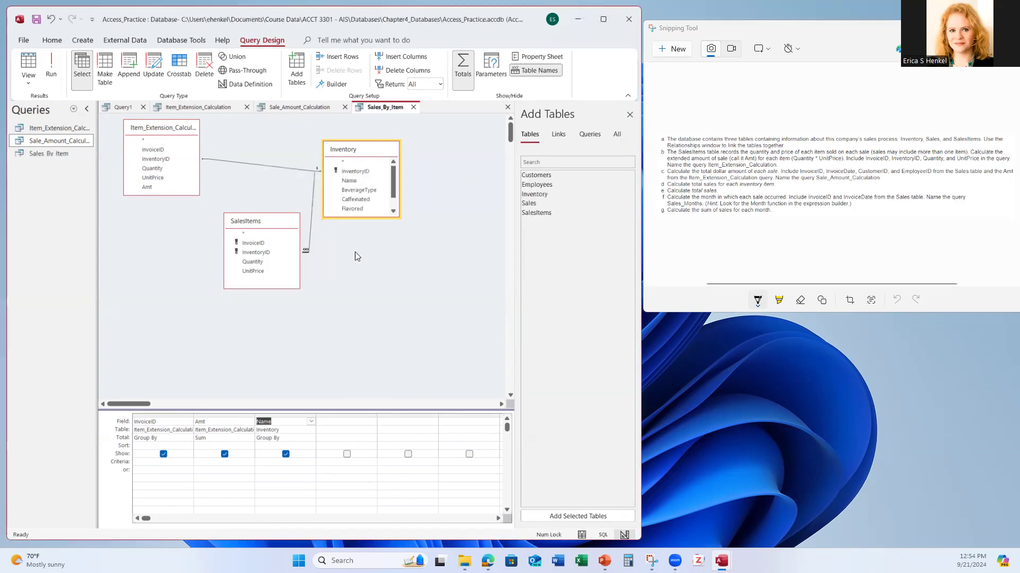
click(39, 154)
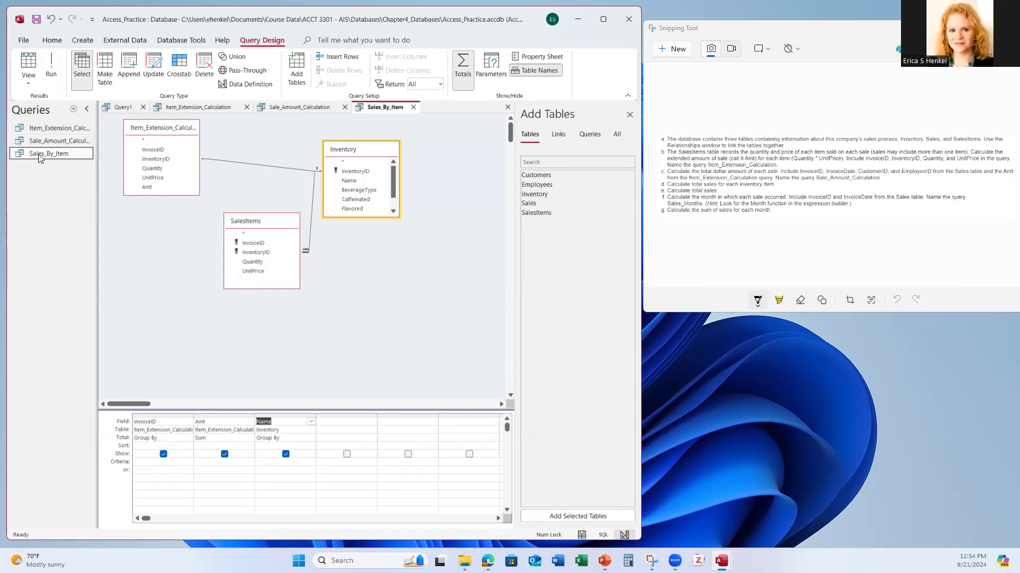
Step: Run Sales_By_Item, dismiss the InvoiceID parameter request without a value, and return to Design View
click(50, 62)
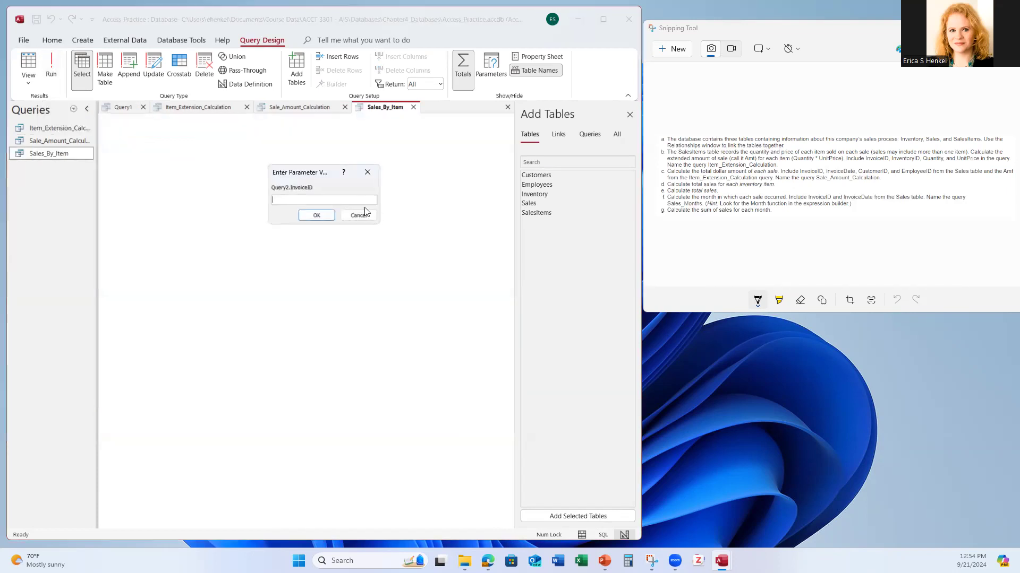
click(357, 216)
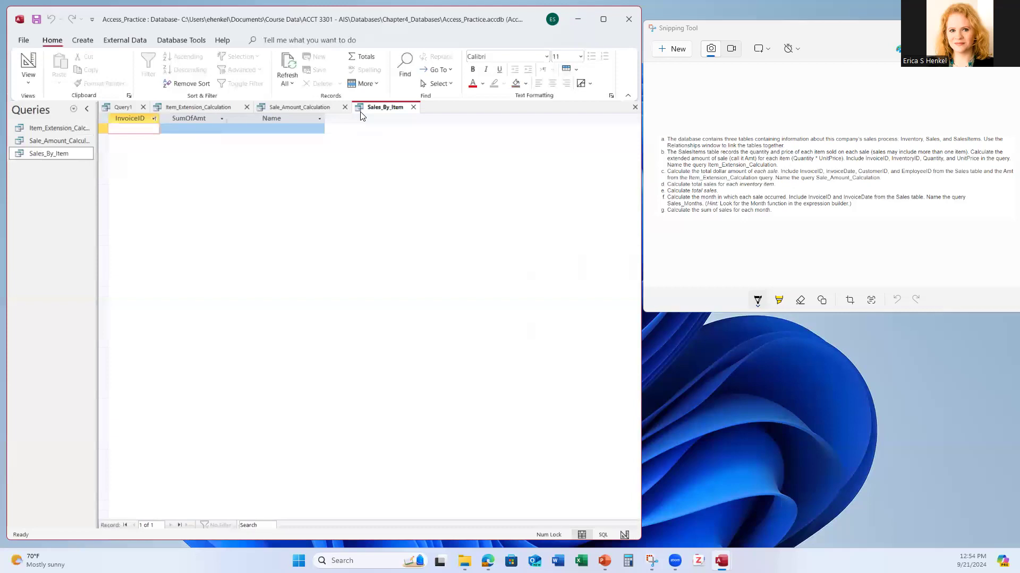
click(29, 83)
click(56, 144)
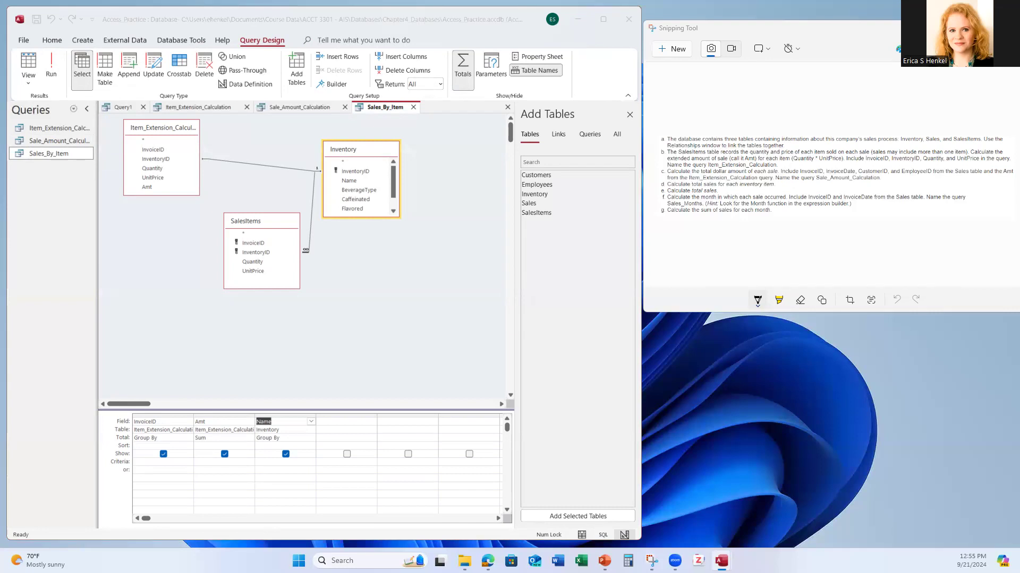
Step: Remove the SalesItems table from the Sales_By_Item query design
drag(706, 284, 957, 284)
click(268, 220)
right_click(269, 220)
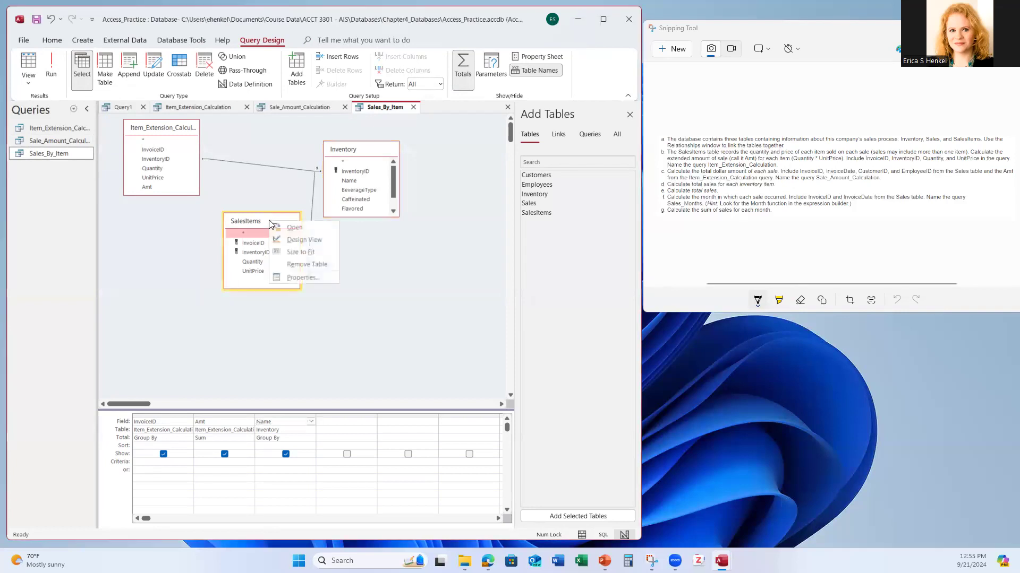
click(293, 264)
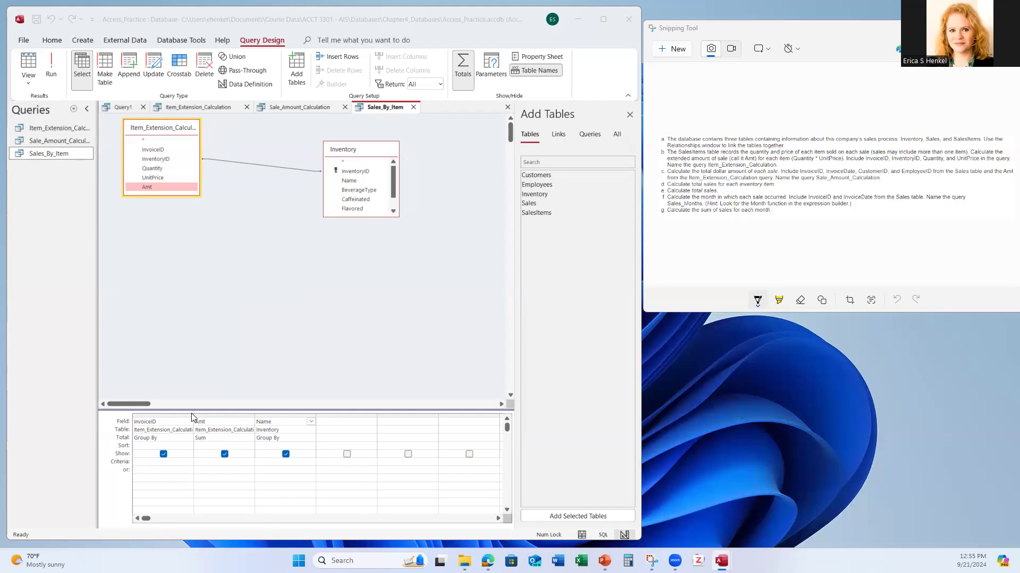
click(263, 281)
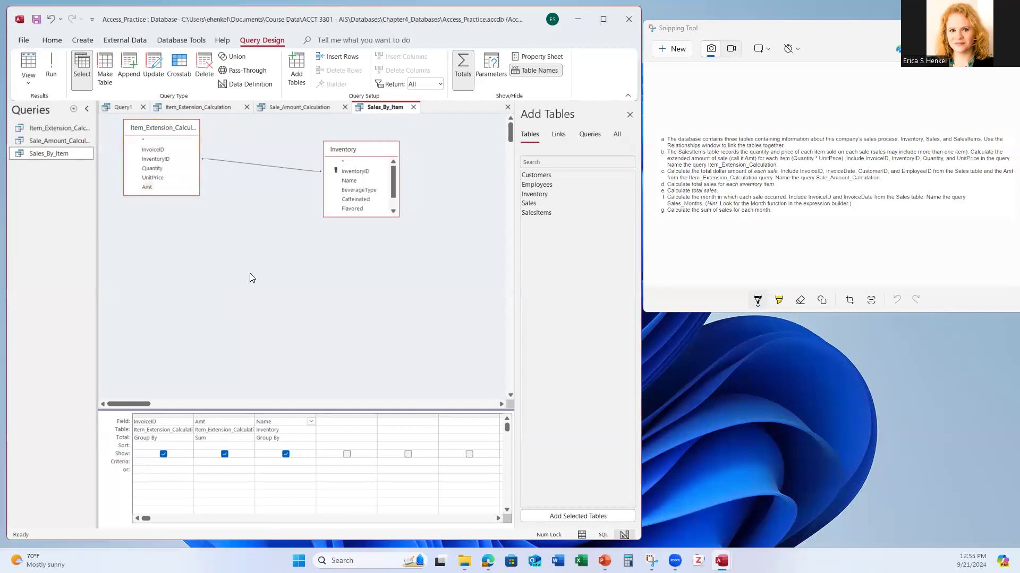
Step: Test the query without the SalesItems table, cancel the parameter request, and go back to the design
click(52, 63)
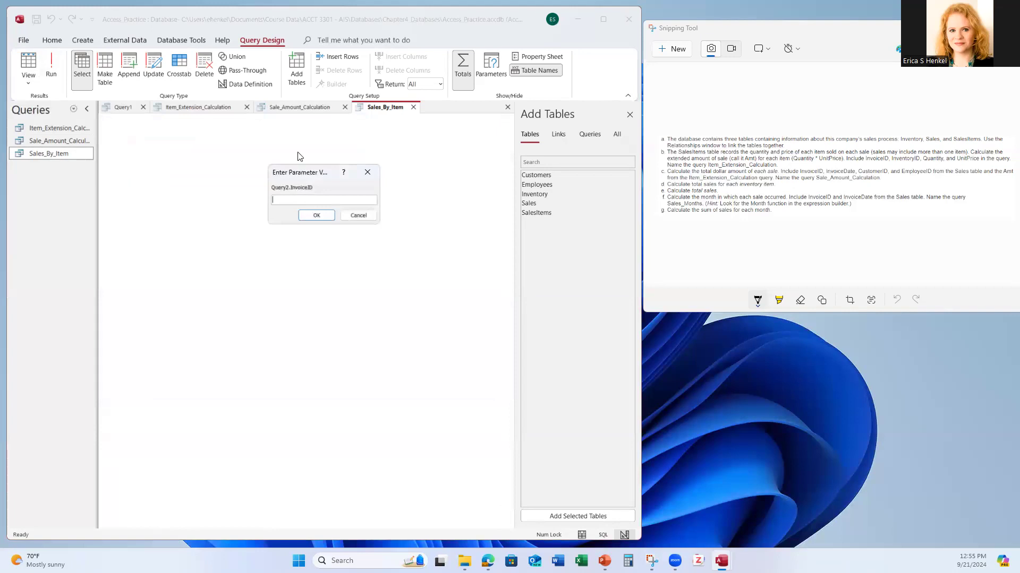
click(358, 215)
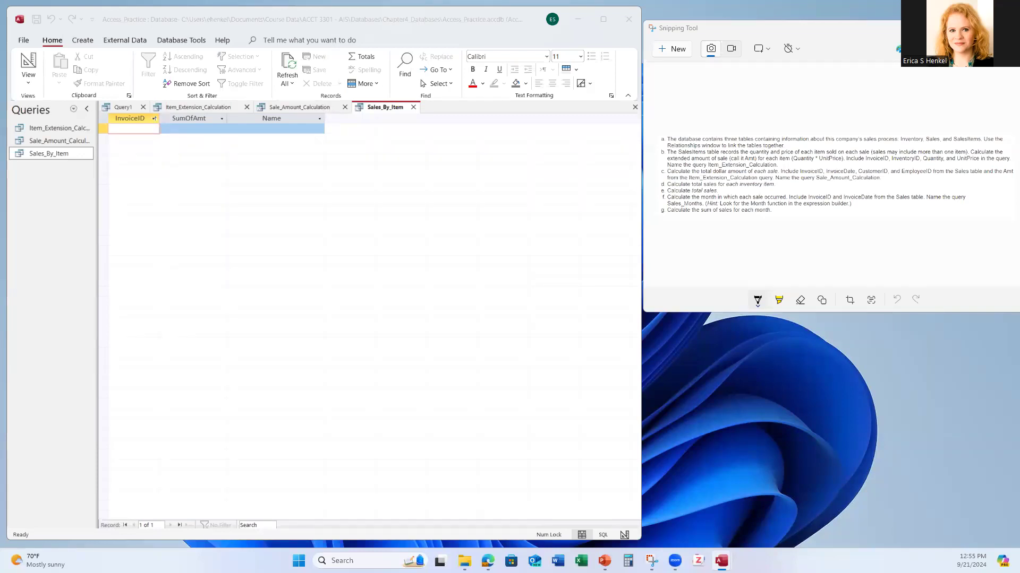
click(625, 535)
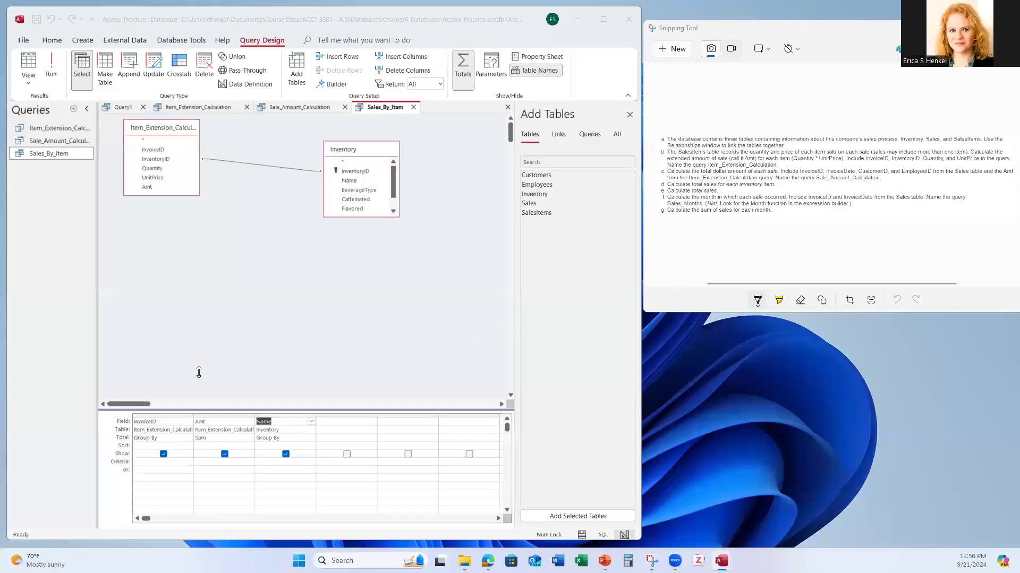
Step: Replace the InvoiceID field with InventoryID from Item_Extension_Calculation and run the query
click(167, 422)
click(188, 422)
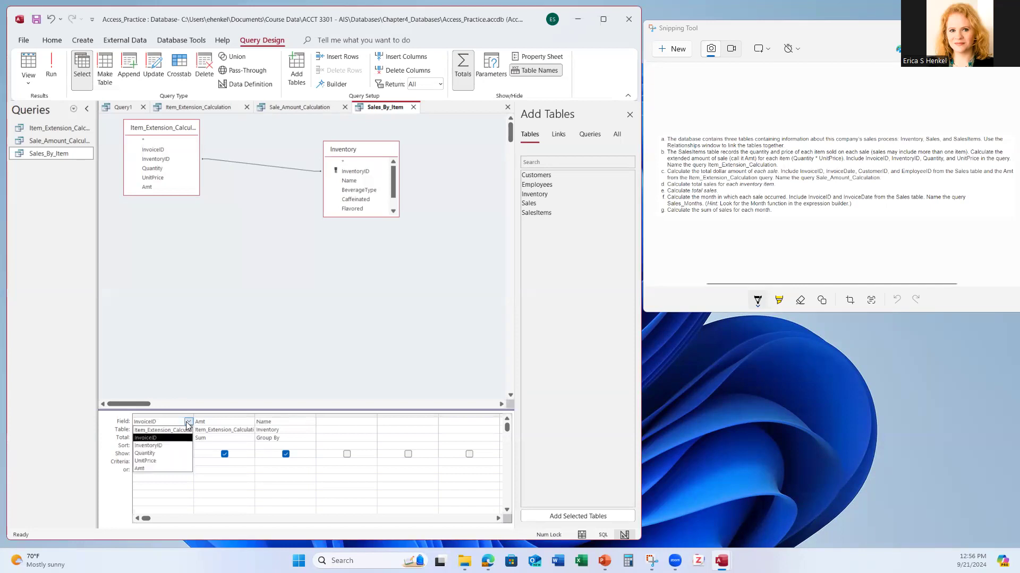
click(180, 438)
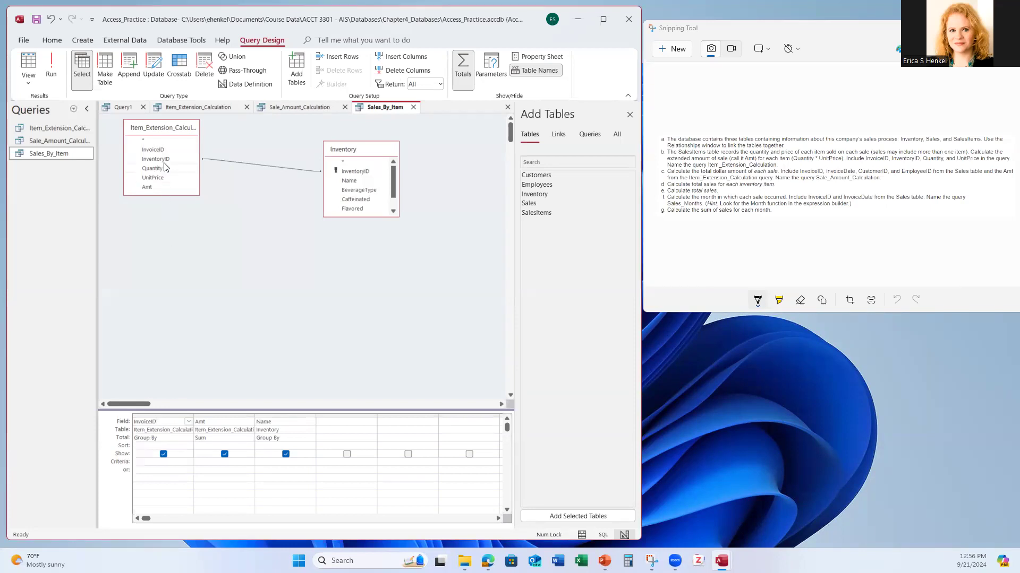
click(188, 421)
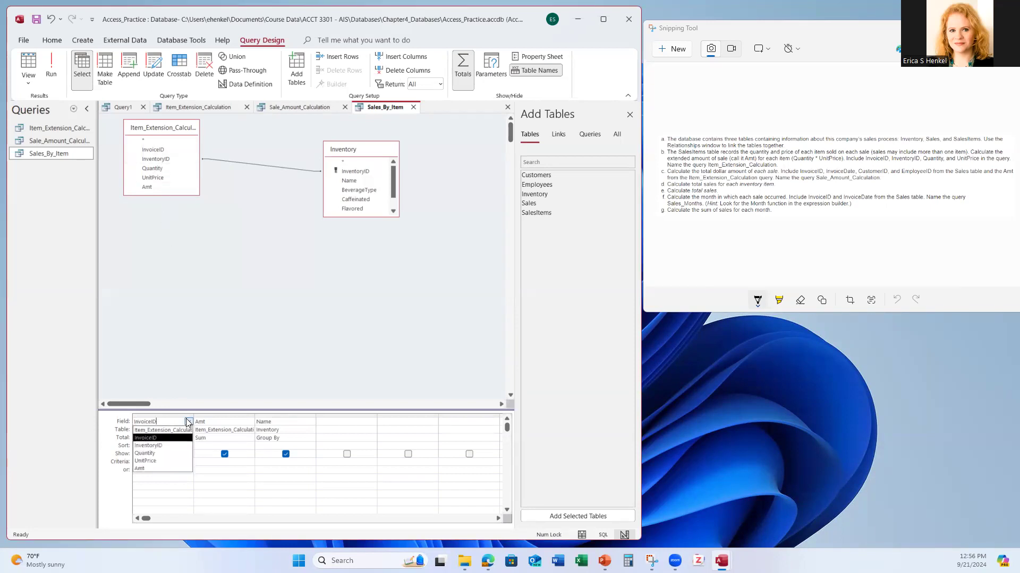
click(176, 446)
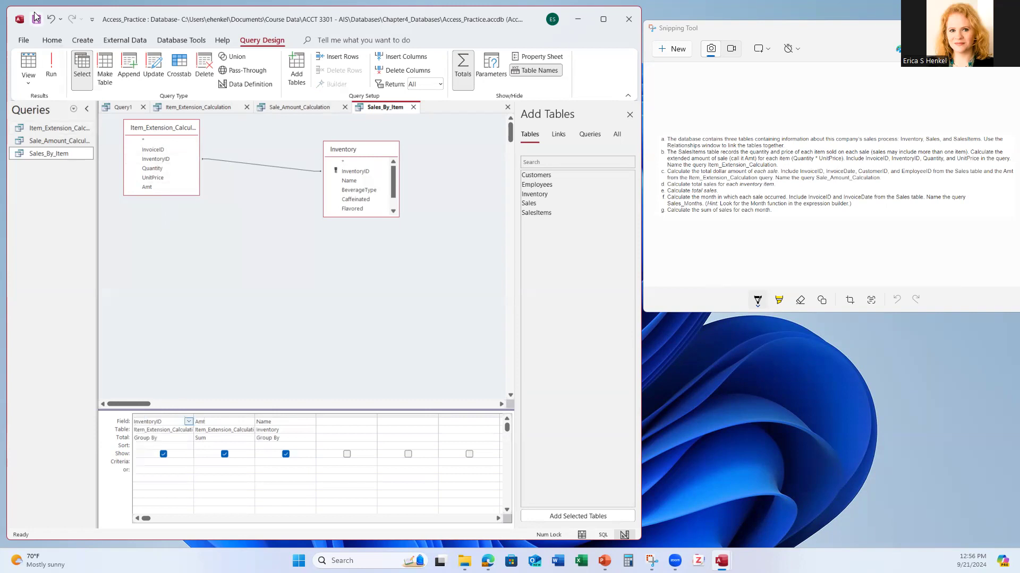
click(51, 65)
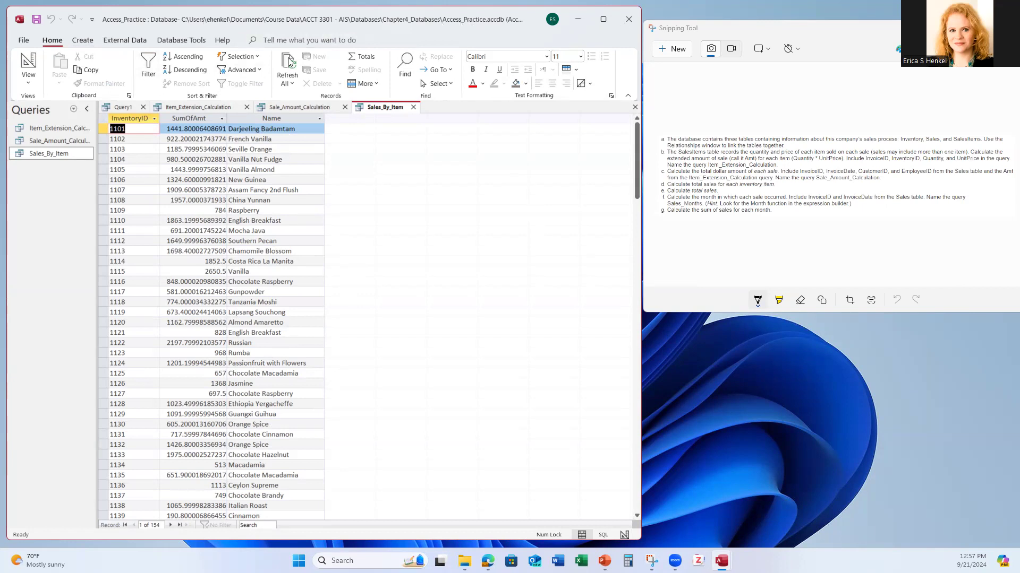
Step: View the Sale_Amount_Calculation results, then create a new query design with the Amt field from Item_Extension_Calculation
double_click(38, 141)
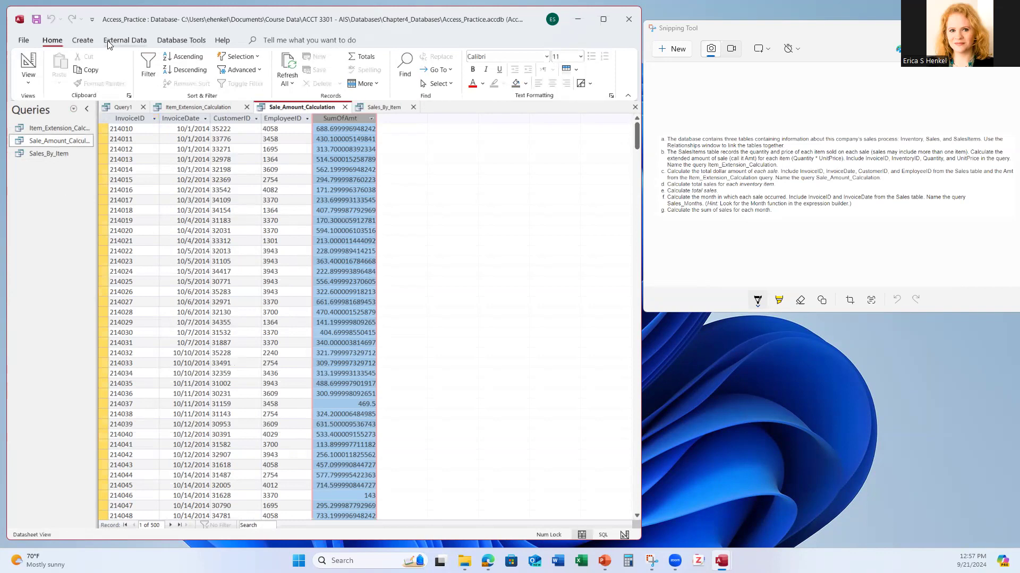
click(86, 42)
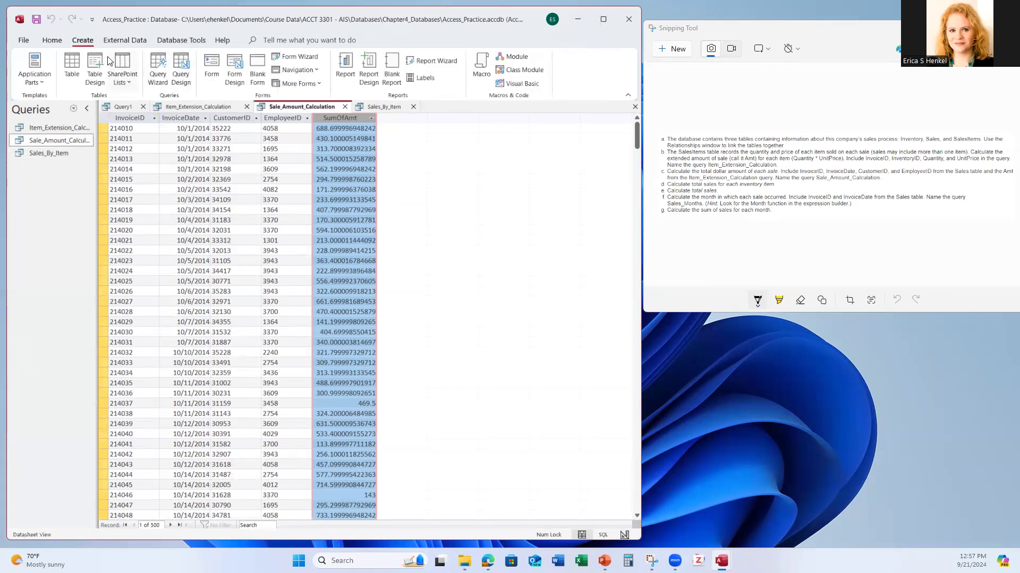
click(179, 66)
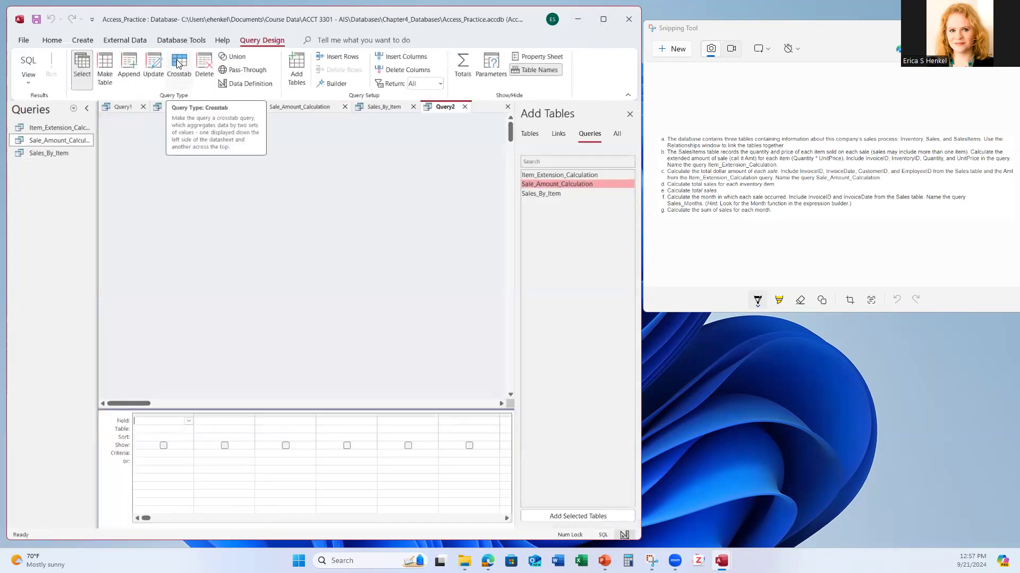
double_click(559, 175)
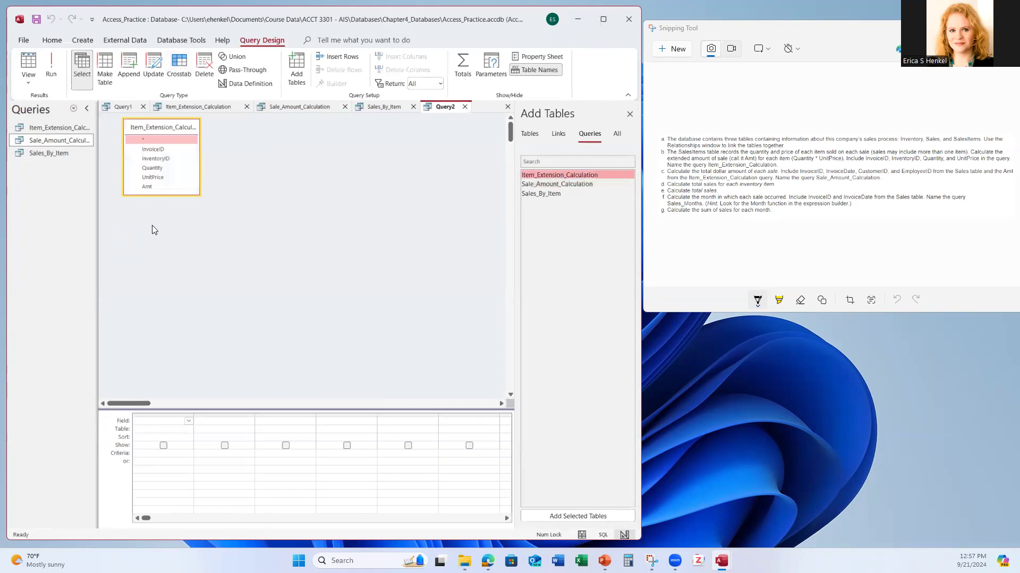
click(148, 187)
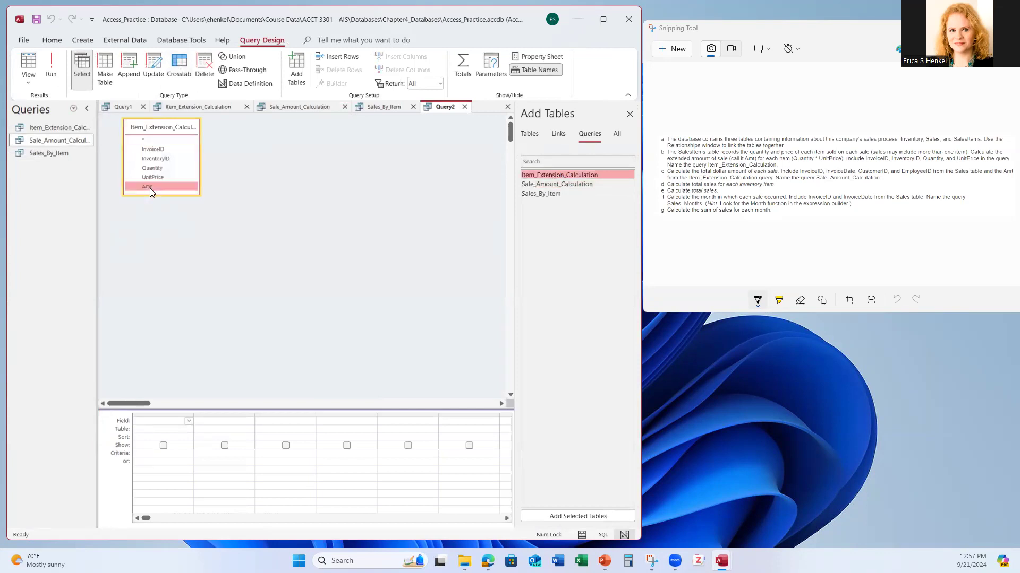
double_click(150, 188)
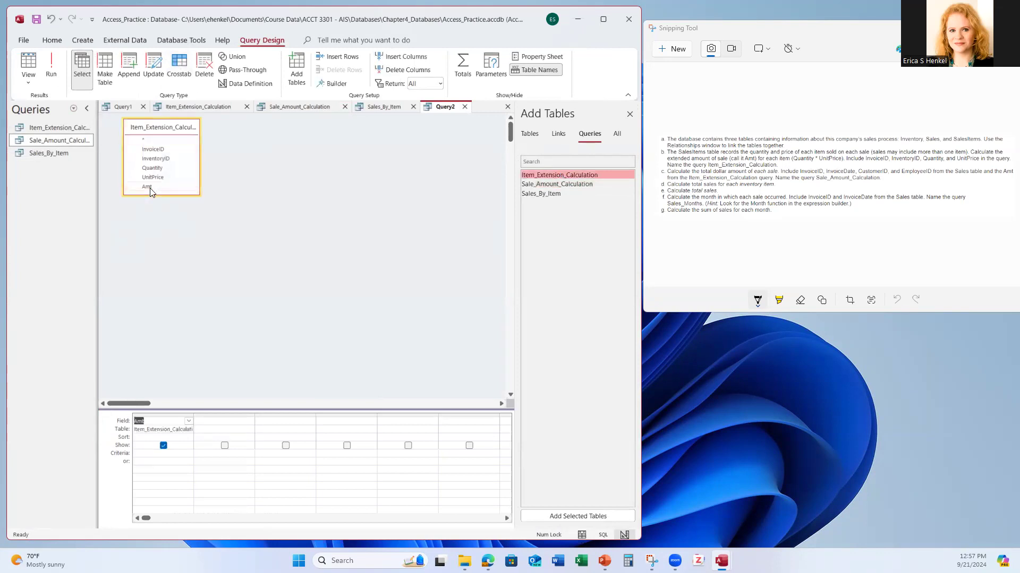
Step: Turn on totals for the new query, run it with Amt set to Group By, and return to Design View
click(463, 65)
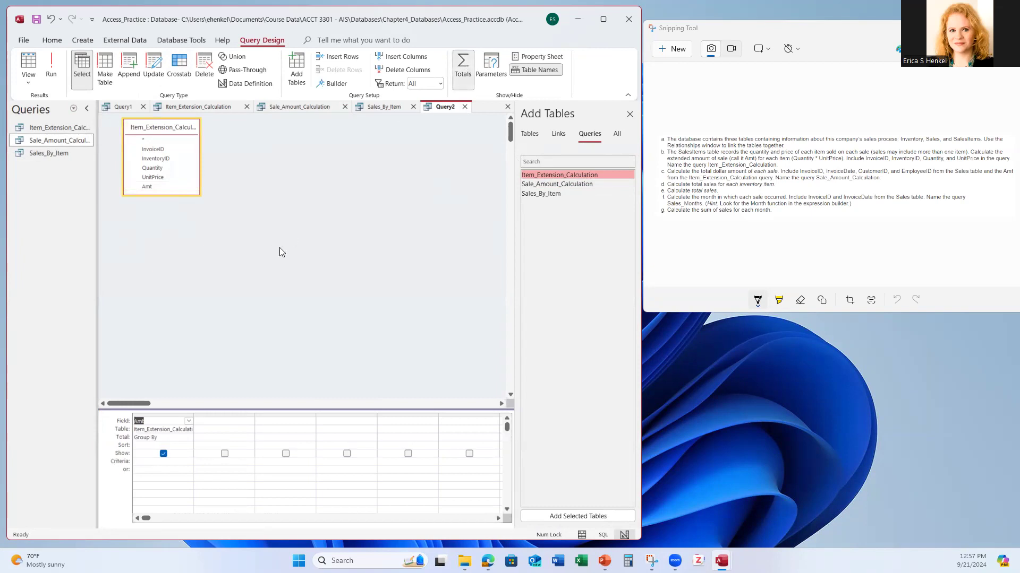
click(53, 66)
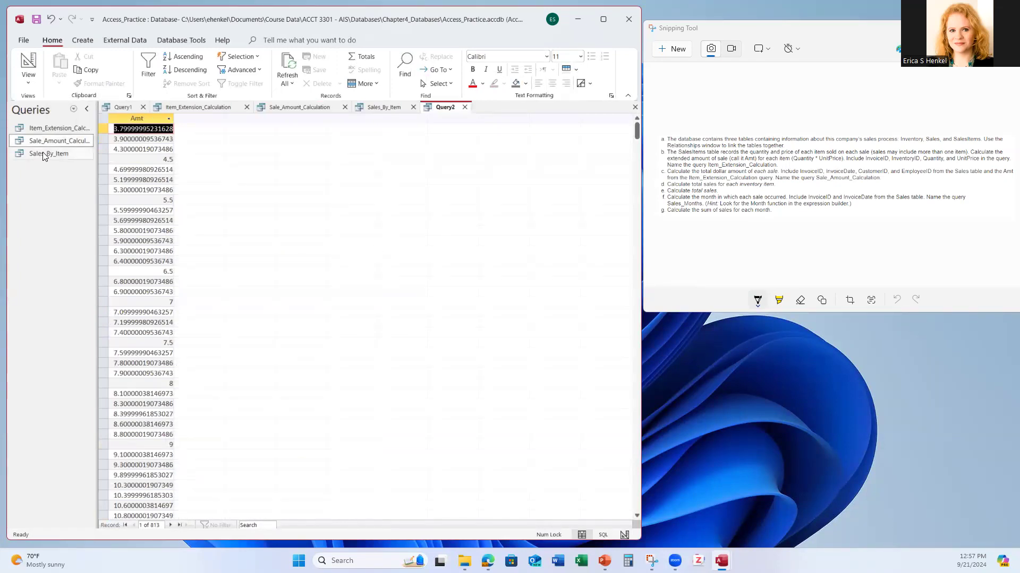
click(29, 82)
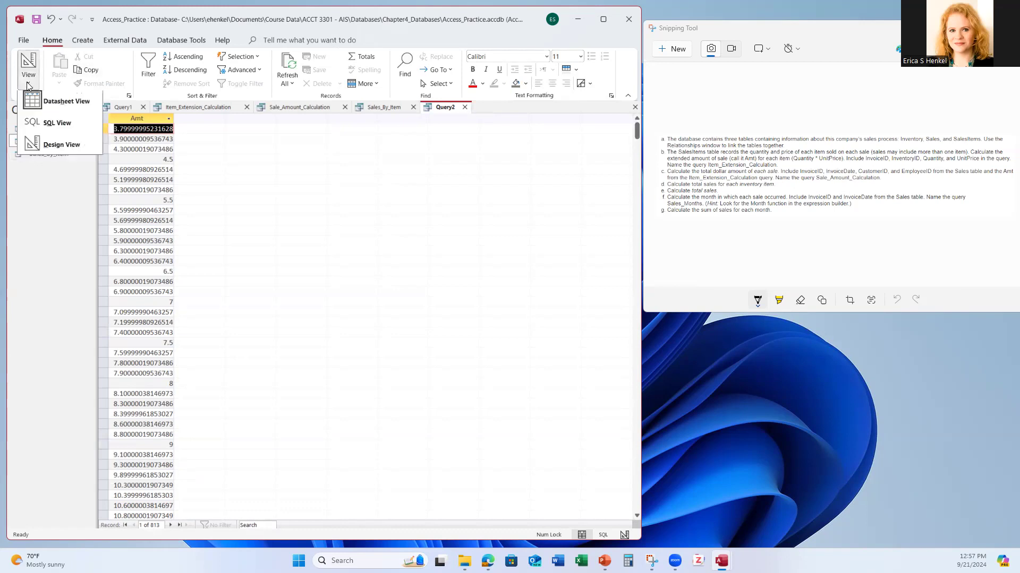
click(47, 145)
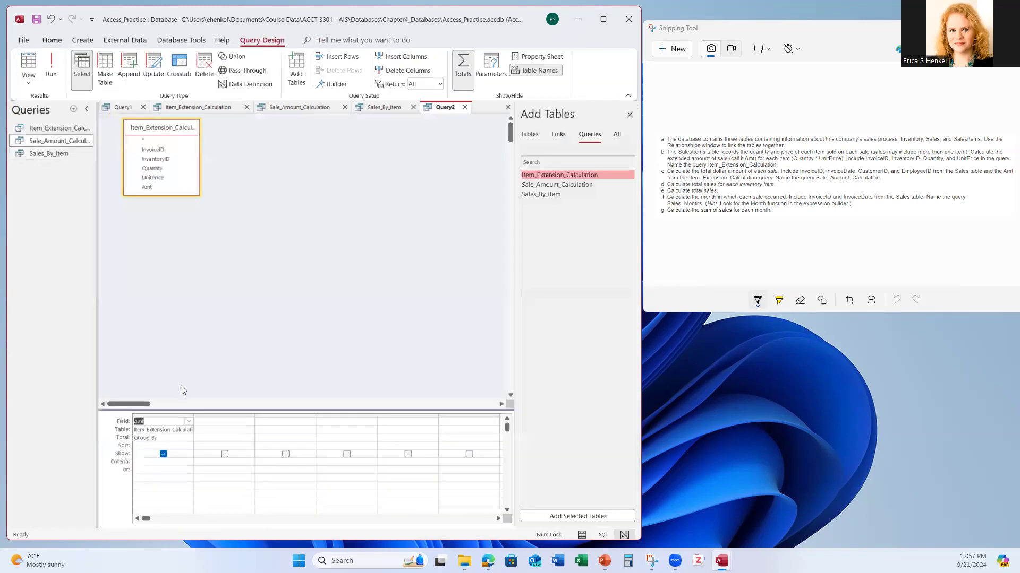
Step: Set the total for the Amt field to Sum
click(167, 438)
click(189, 438)
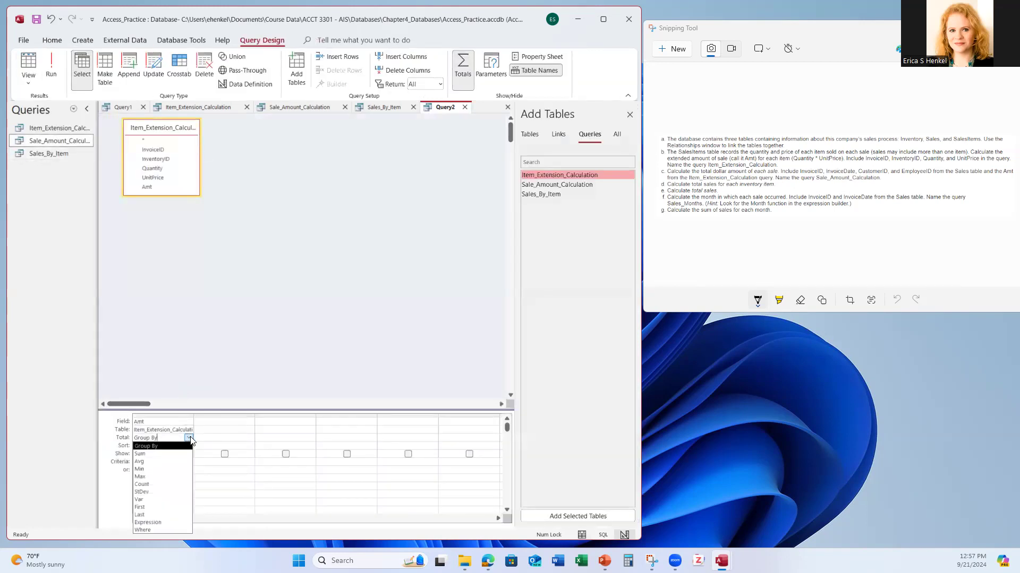
click(166, 454)
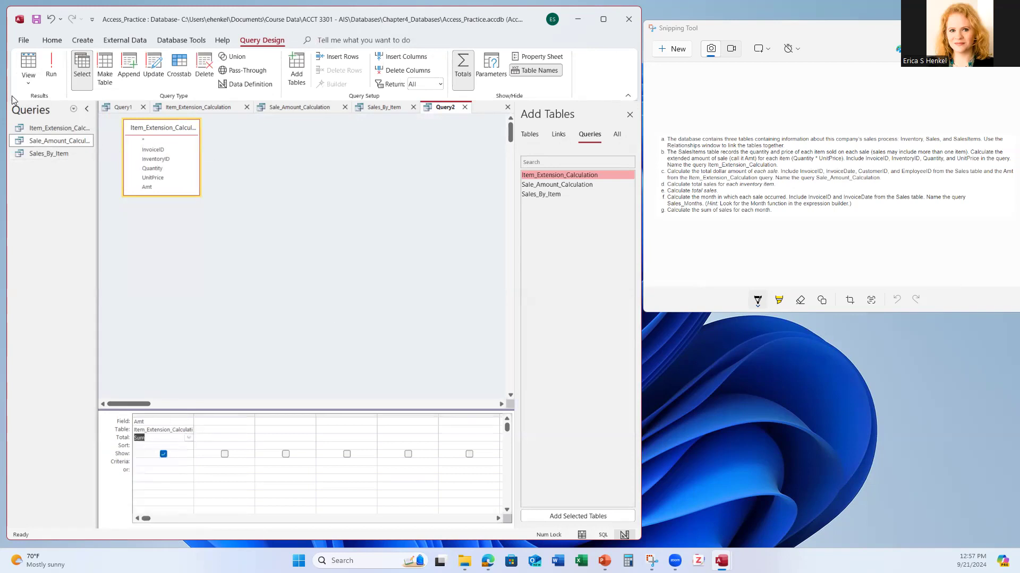
Step: Save the query as Total Sales and run it
click(36, 20)
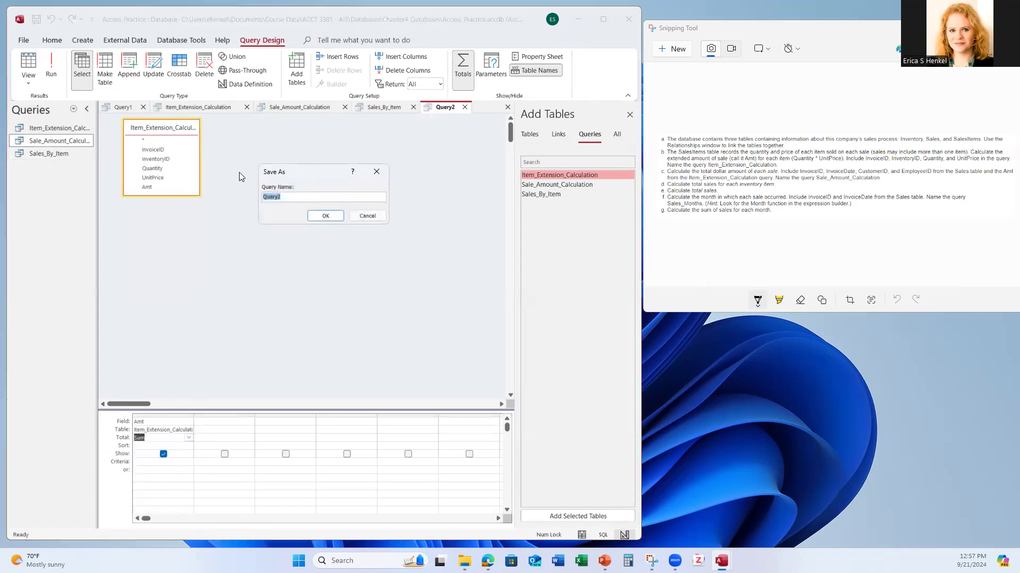
text(Total Sales)
click(325, 215)
click(51, 68)
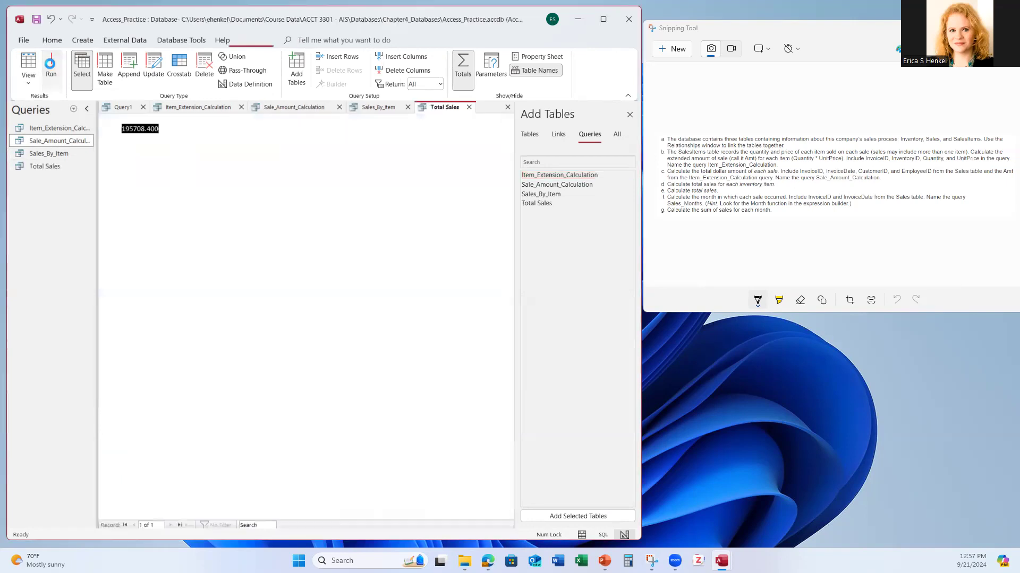
Step: Show the Sales_By_Item results, then start a new query design and add the Item_Extension_Calculation query to it
double_click(32, 153)
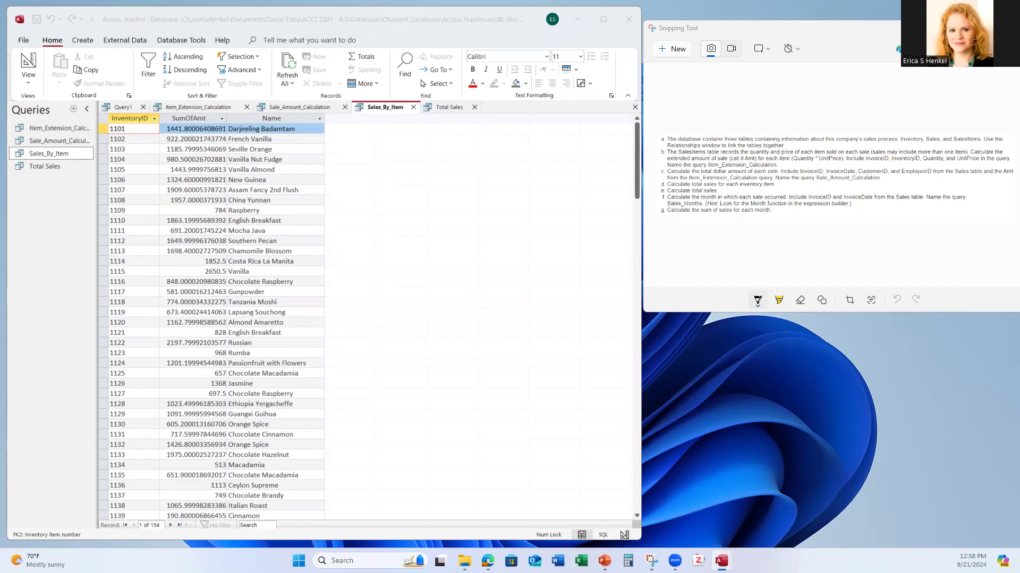
click(83, 42)
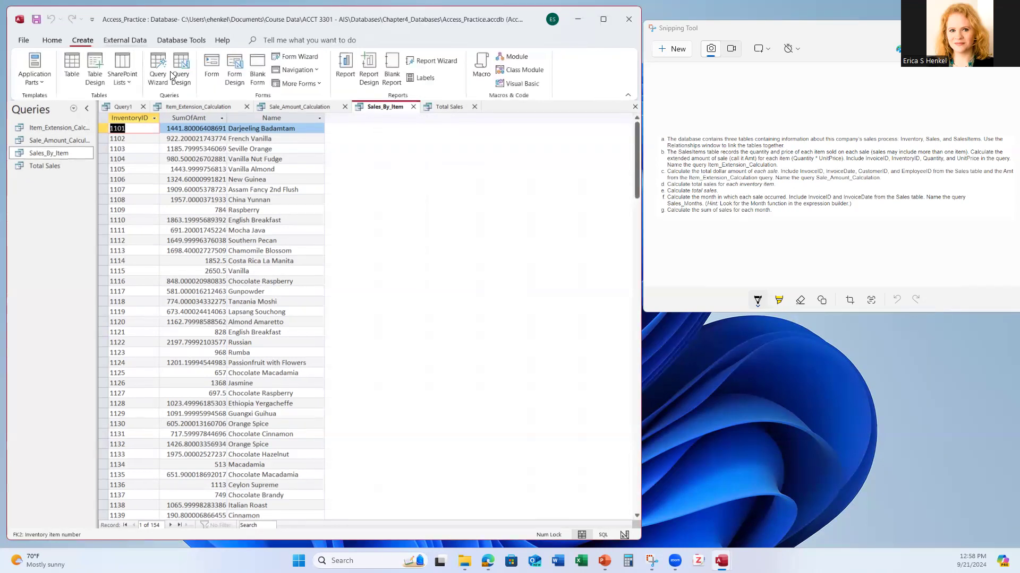
click(181, 67)
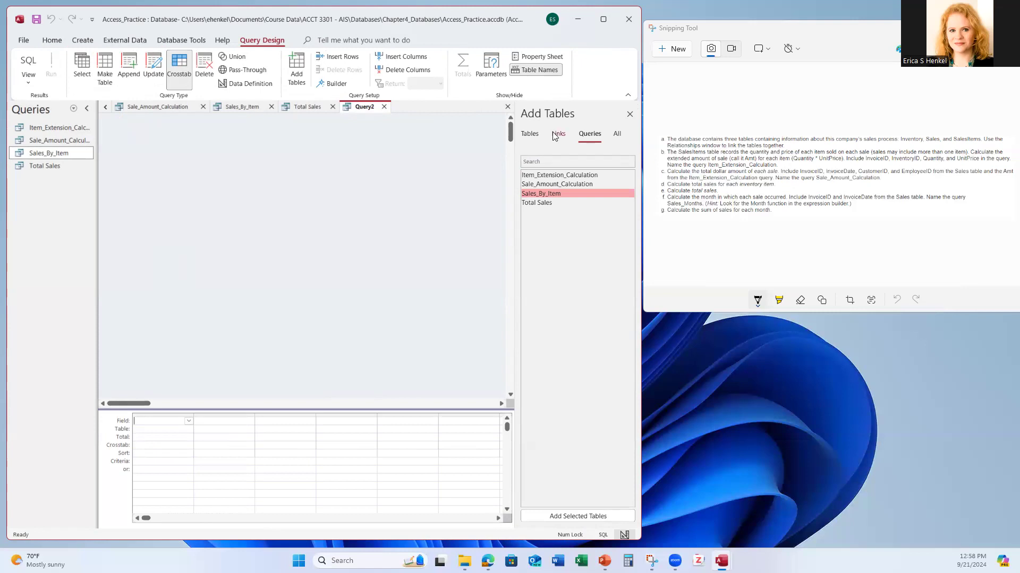
double_click(545, 177)
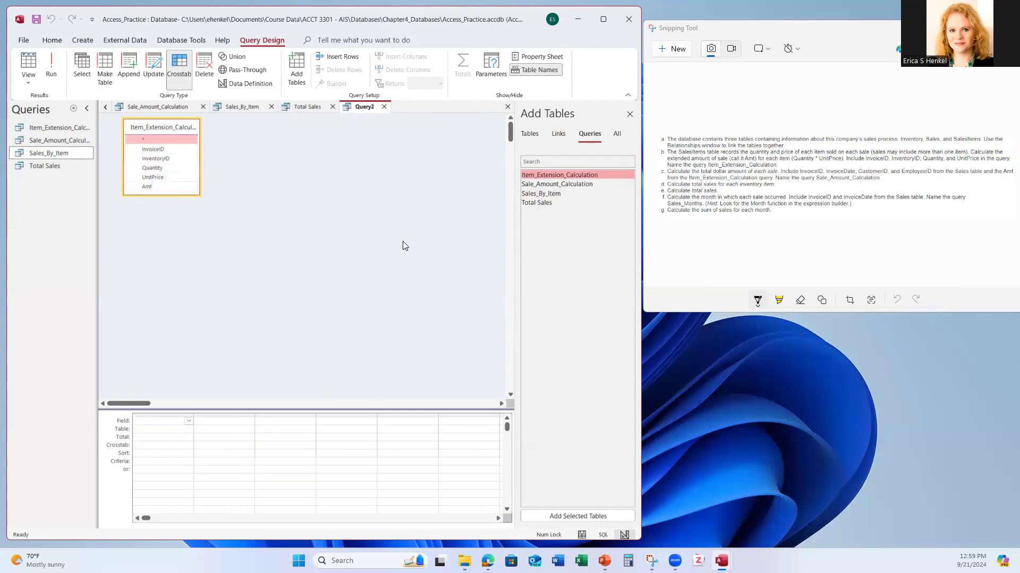
Step: Add the Sales table to the query, and add and remove the SalesItems table
click(529, 136)
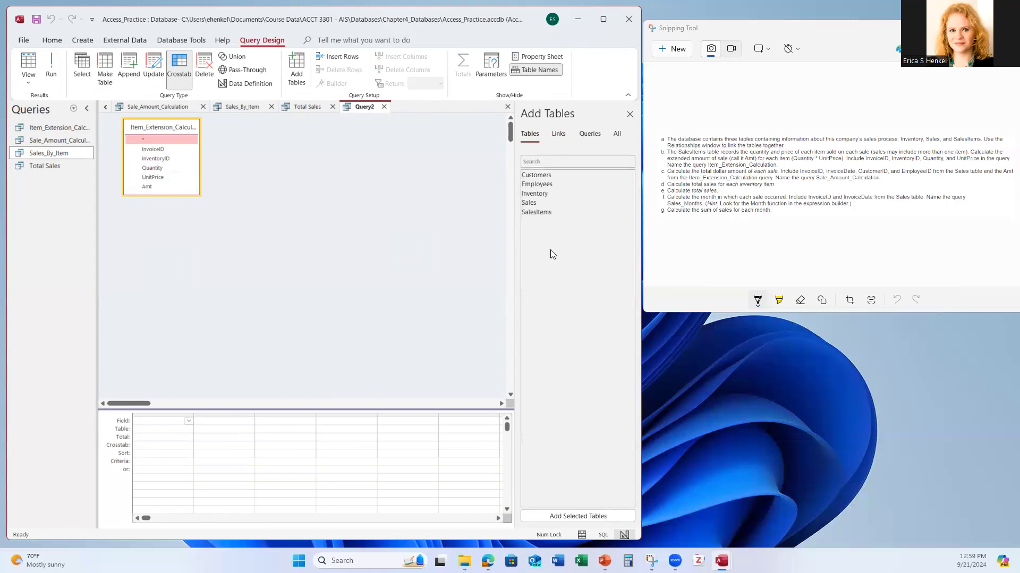
double_click(530, 205)
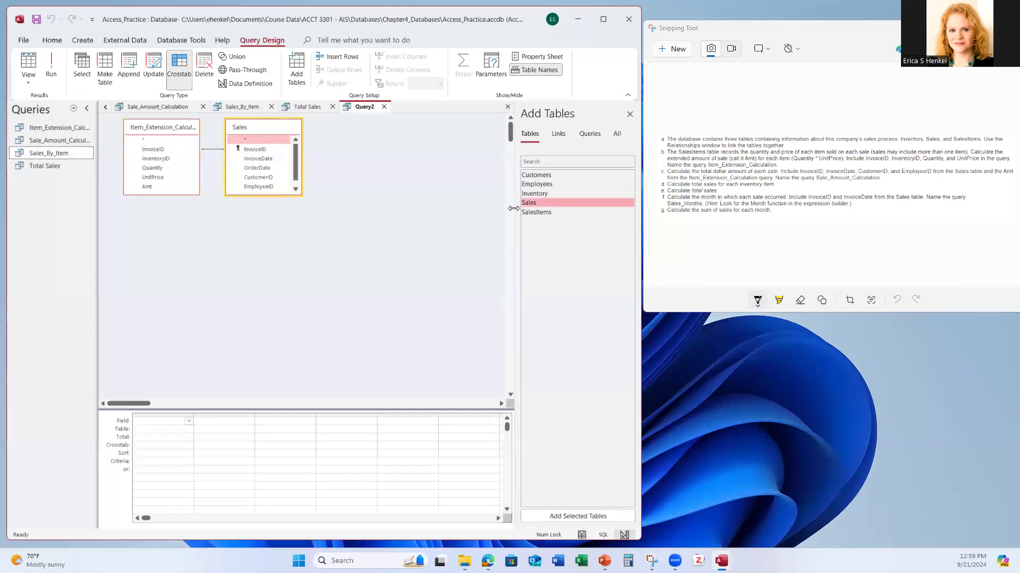
double_click(530, 212)
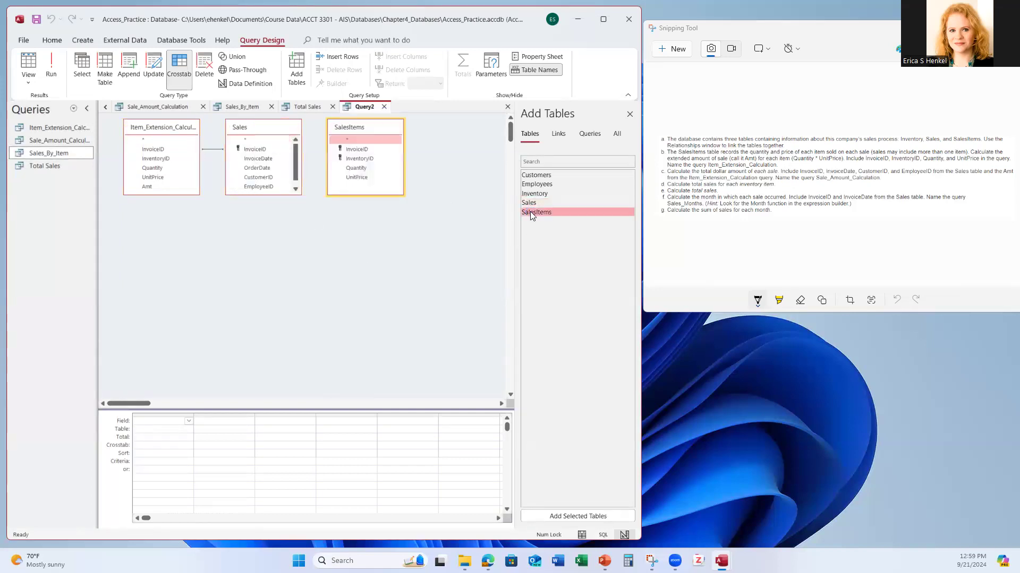
right_click(356, 128)
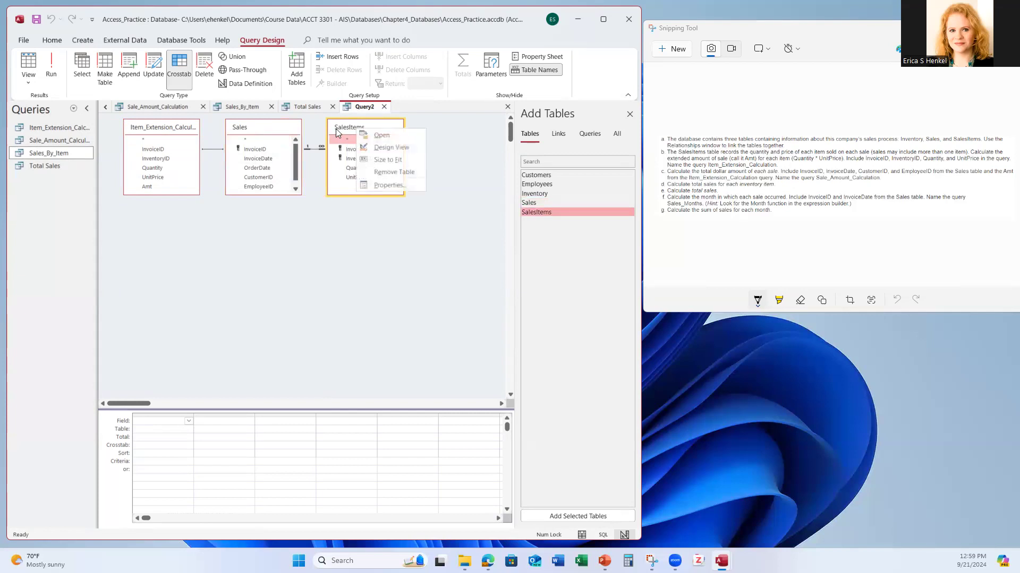
click(382, 171)
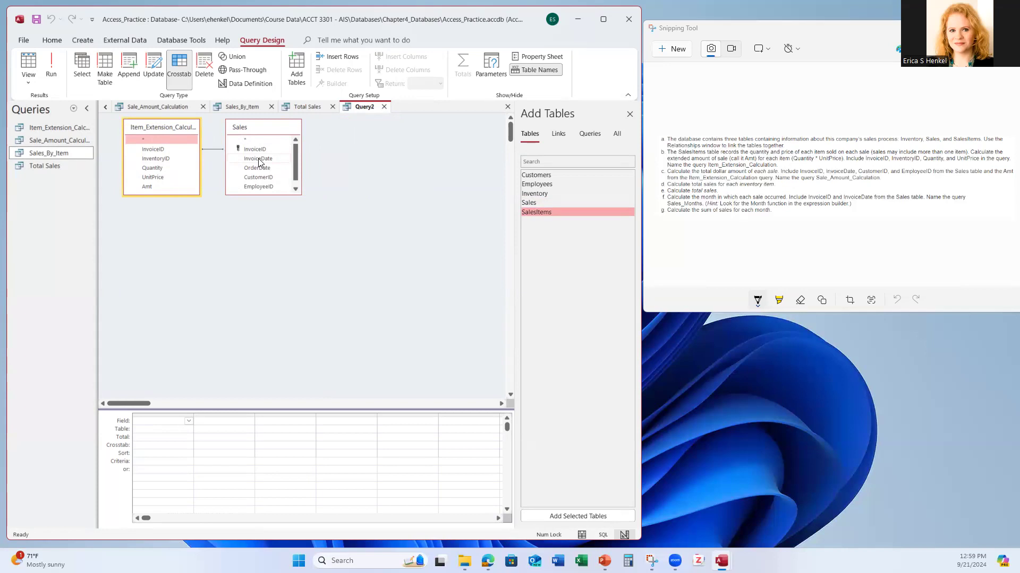
Step: Change the query to a Data Definition query and open the Expression Builder
click(244, 85)
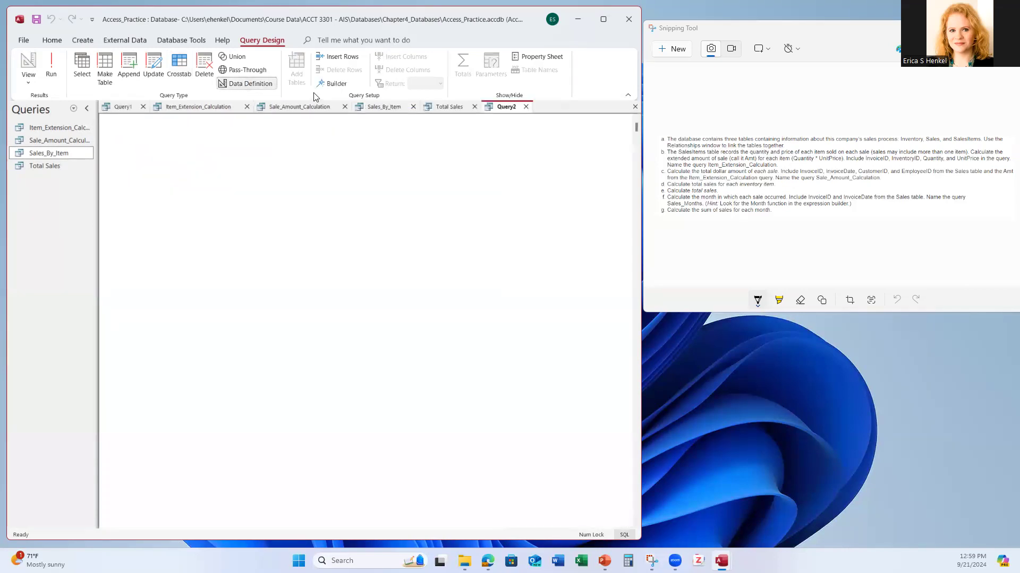
click(336, 84)
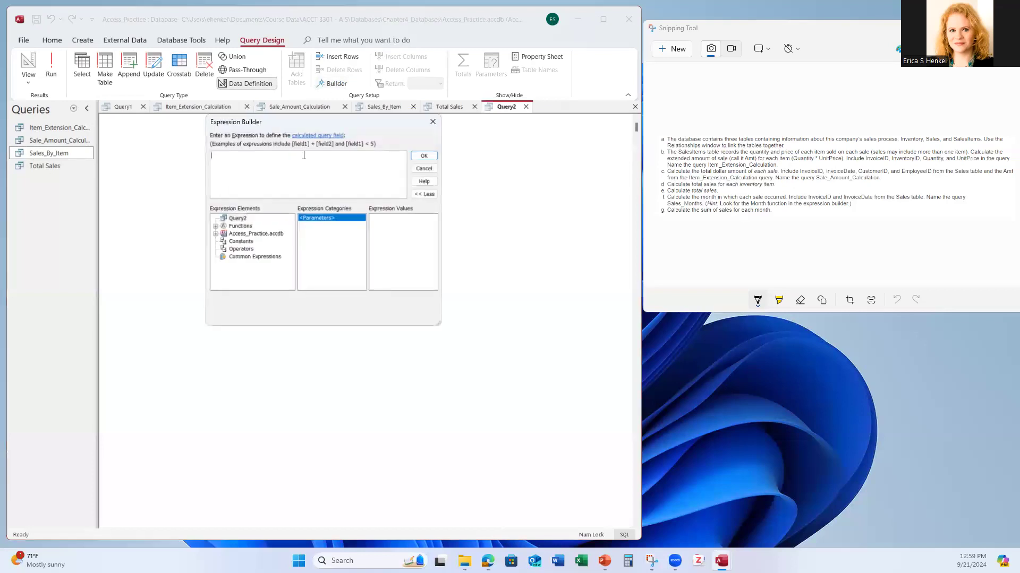
click(424, 169)
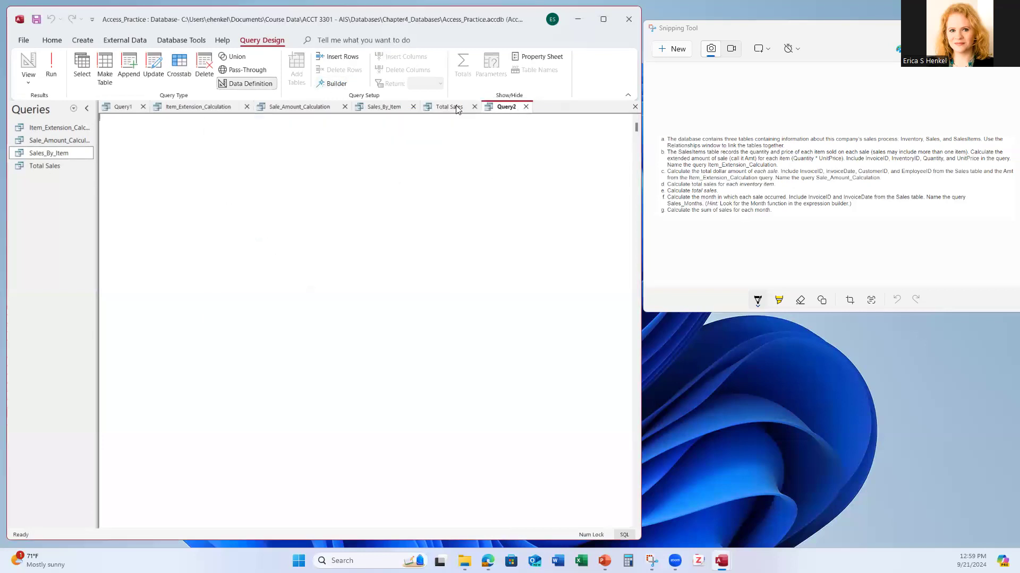
click(331, 85)
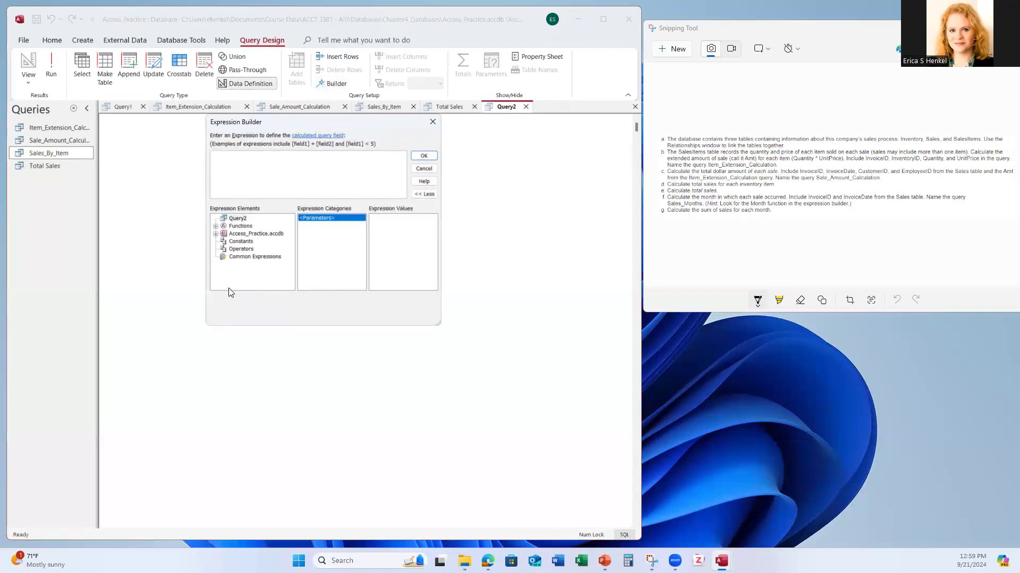
Step: Look through the Expression Builder's operators, database objects, constants and common expressions for a month function
click(222, 249)
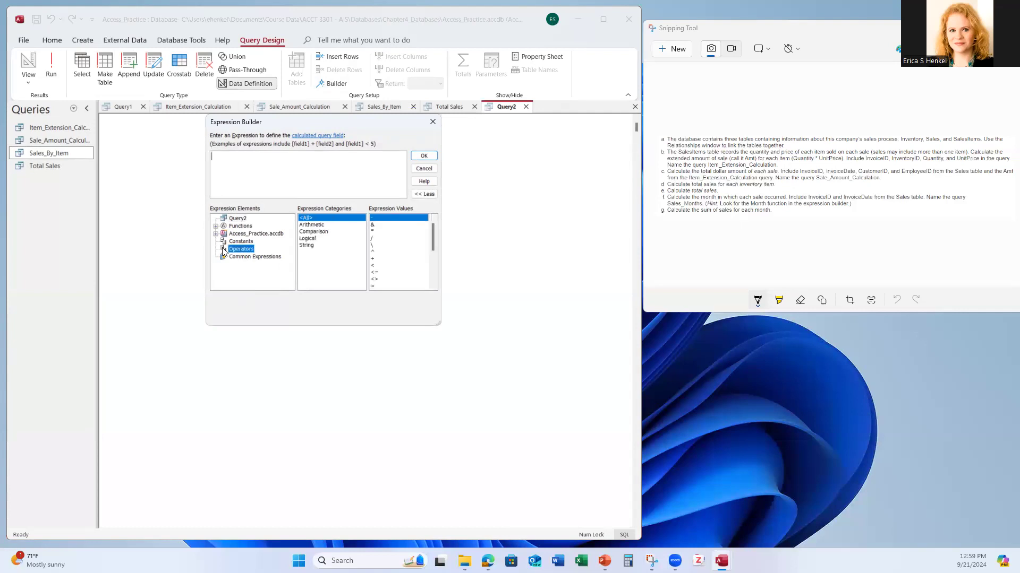
click(307, 239)
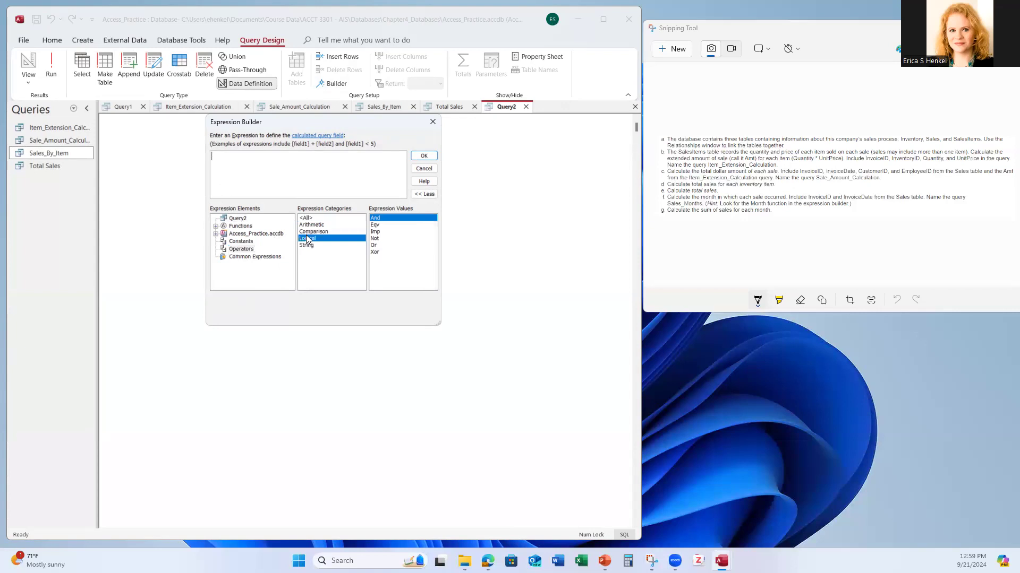
click(308, 232)
click(307, 226)
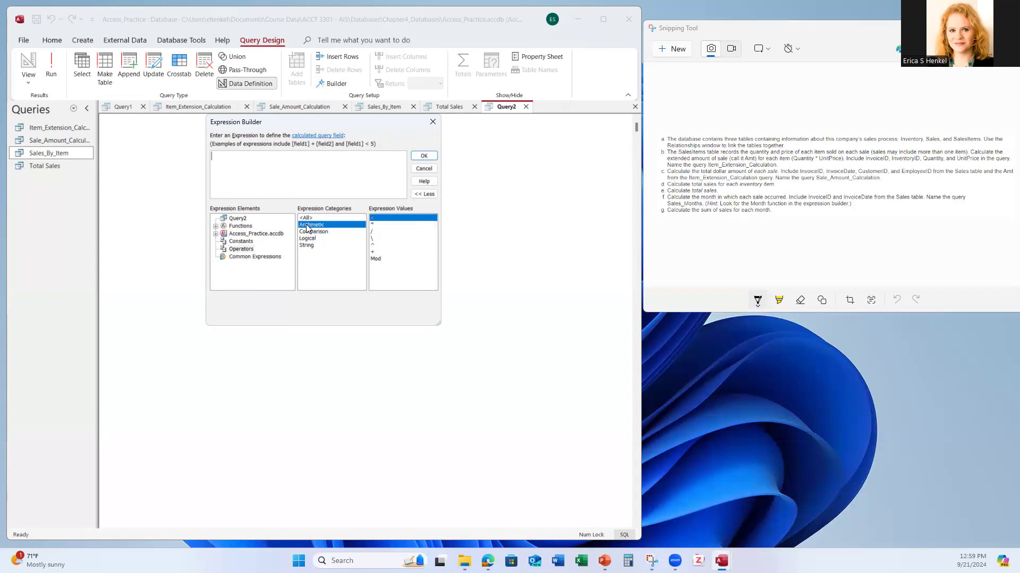
click(308, 232)
click(307, 239)
click(307, 246)
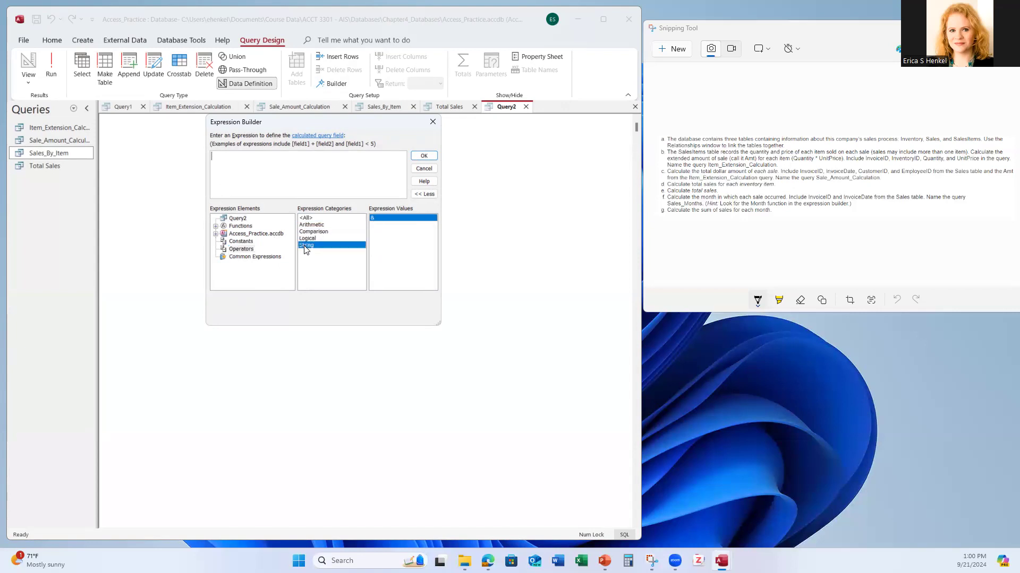
click(215, 233)
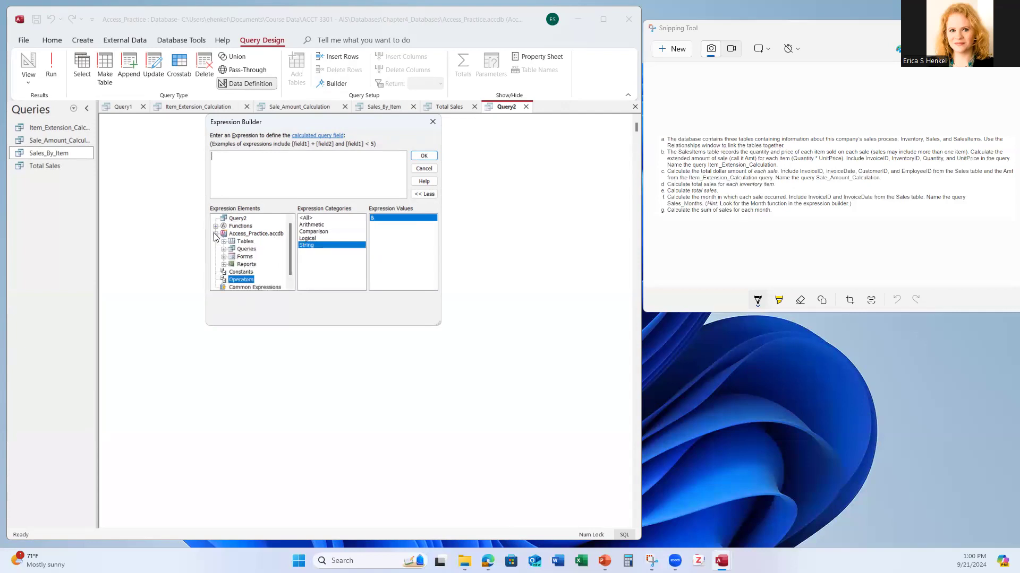
scroll(232, 248, down, 1)
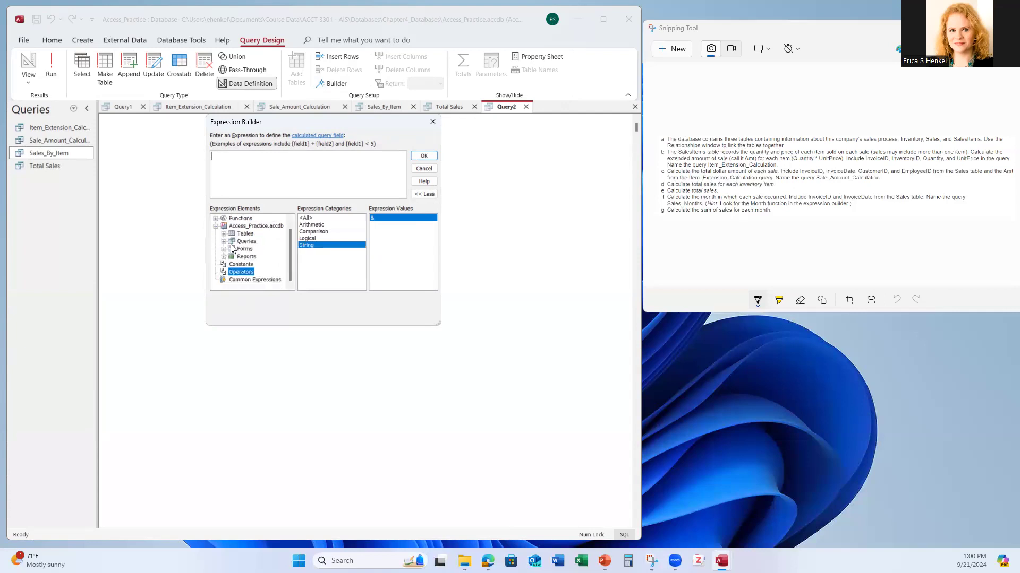
click(223, 266)
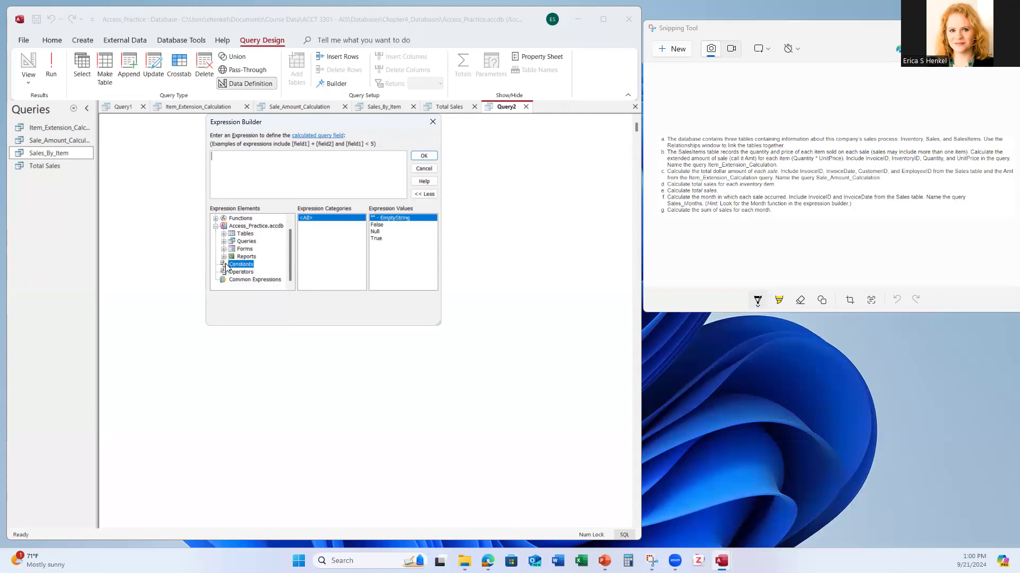
click(224, 281)
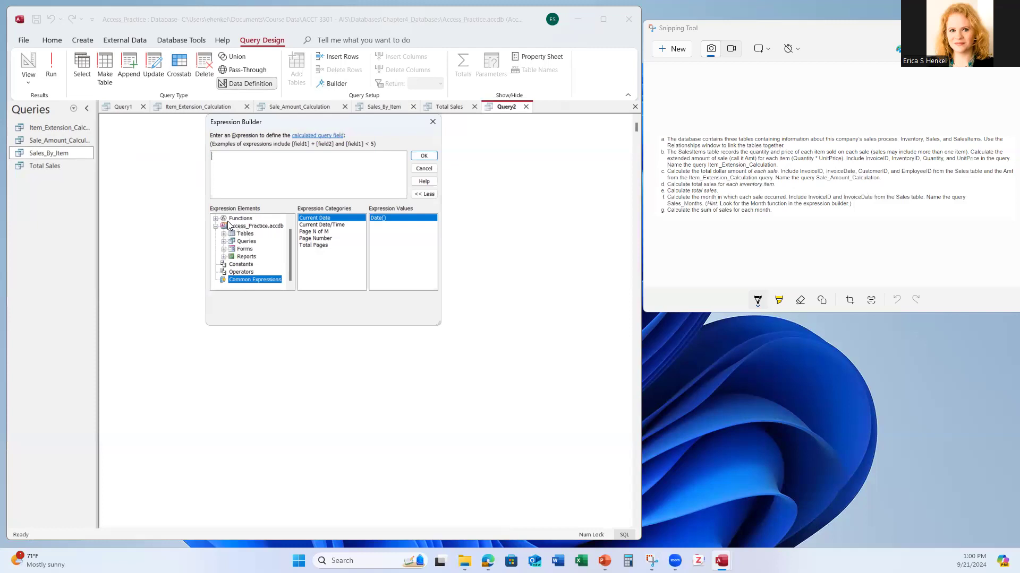
Step: Insert the built-in Date/Time function Month into the expression
click(216, 219)
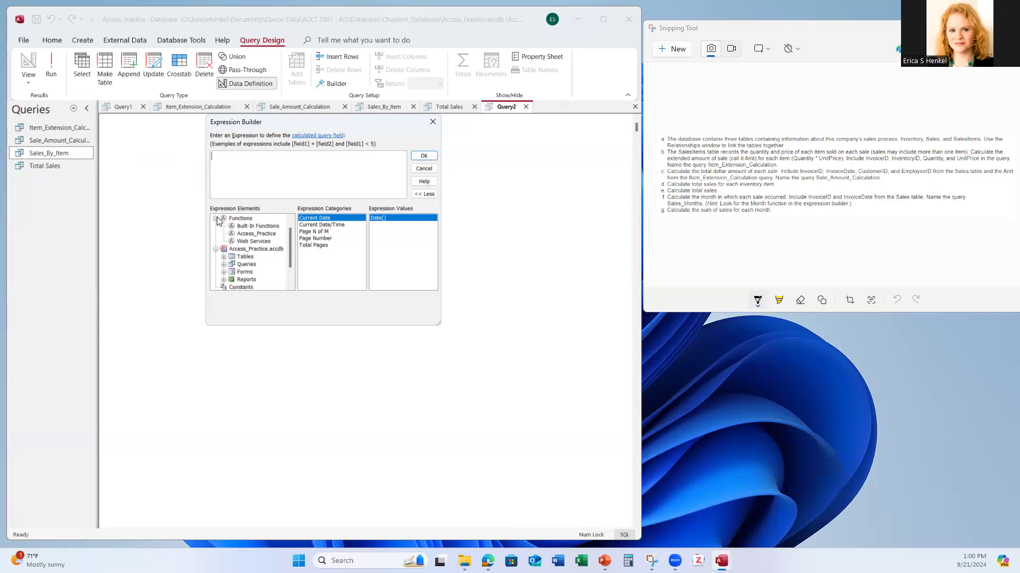
click(256, 226)
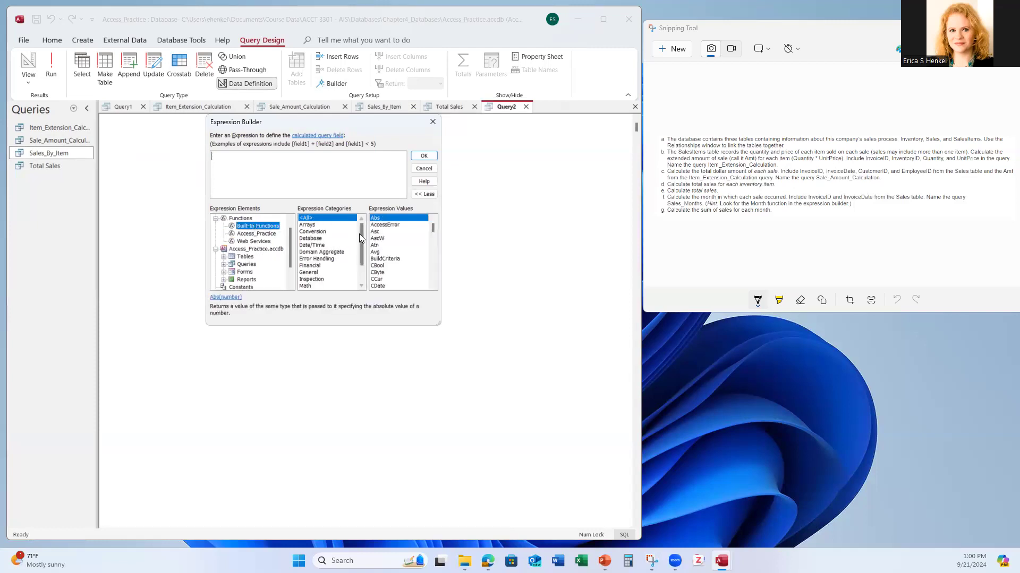
click(321, 246)
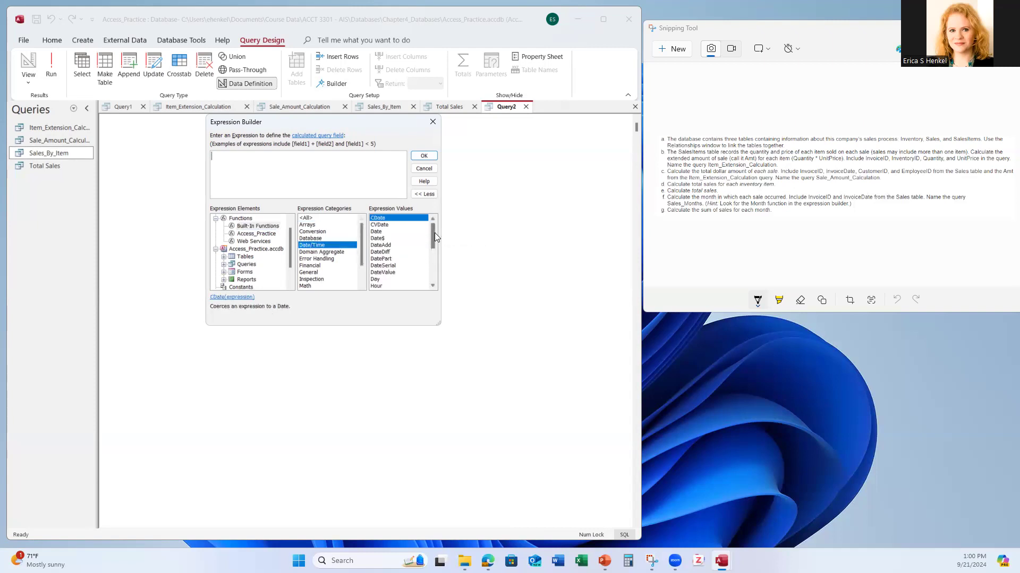
scroll(433, 239, down, 3)
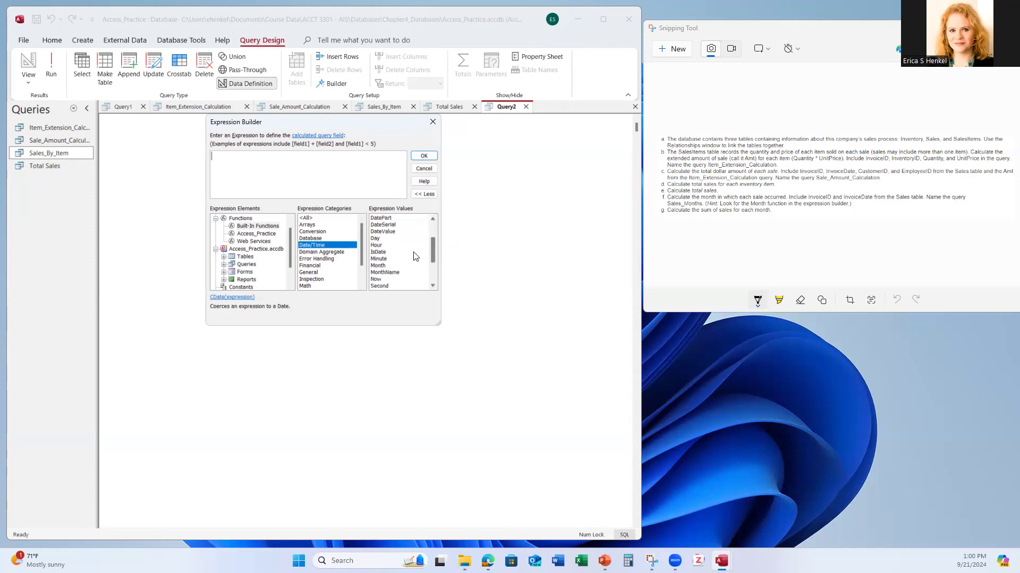
click(379, 266)
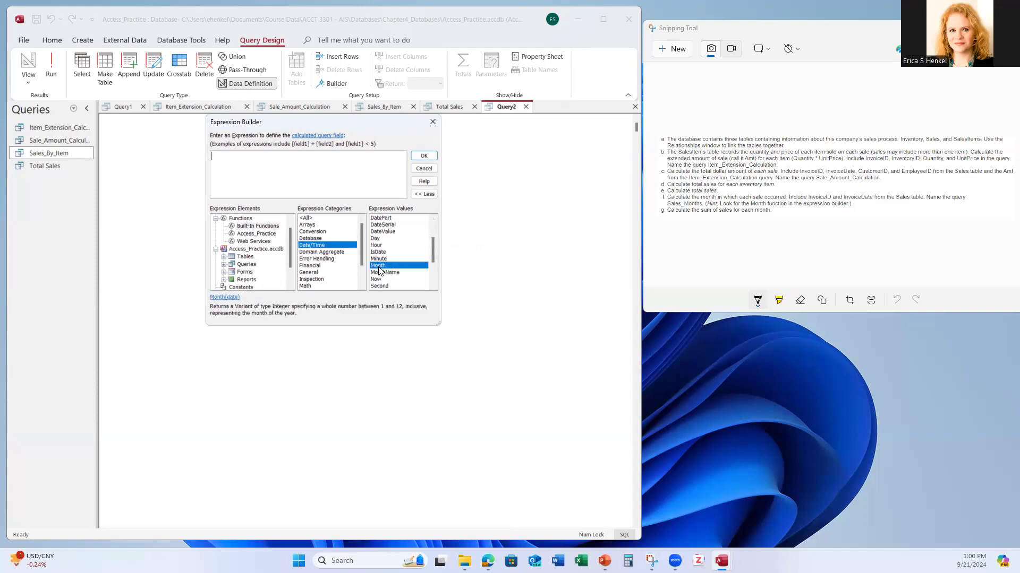
double_click(379, 267)
Step: Replace the date placeholder in the Month function with the InvoiceDate field from the Sales table
click(242, 156)
click(216, 218)
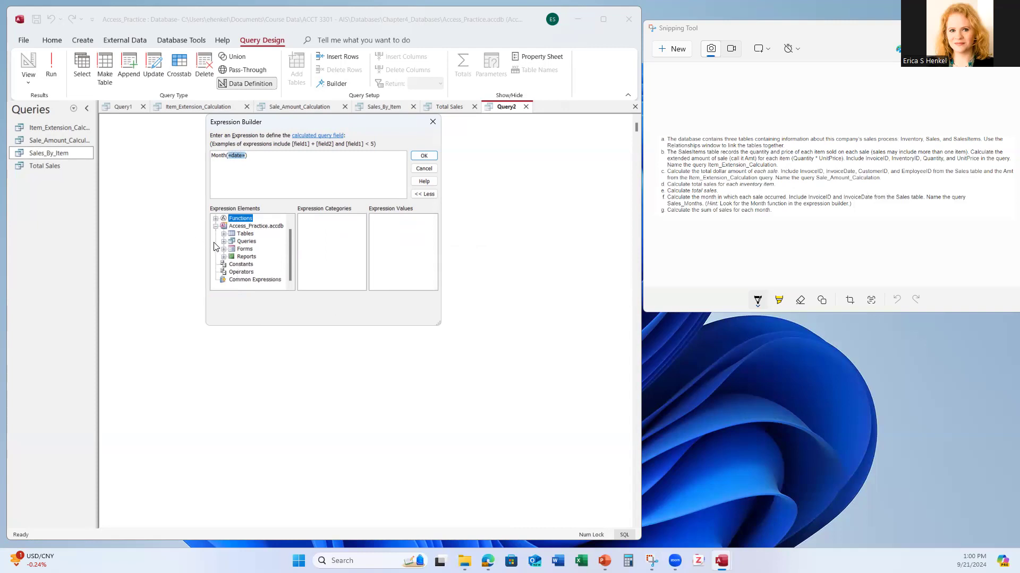
click(225, 234)
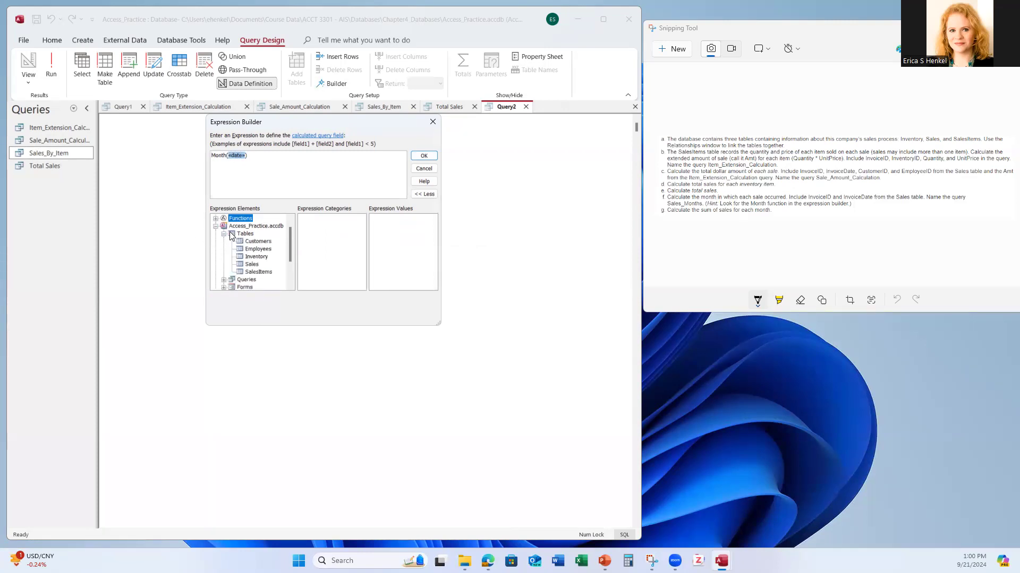
click(252, 265)
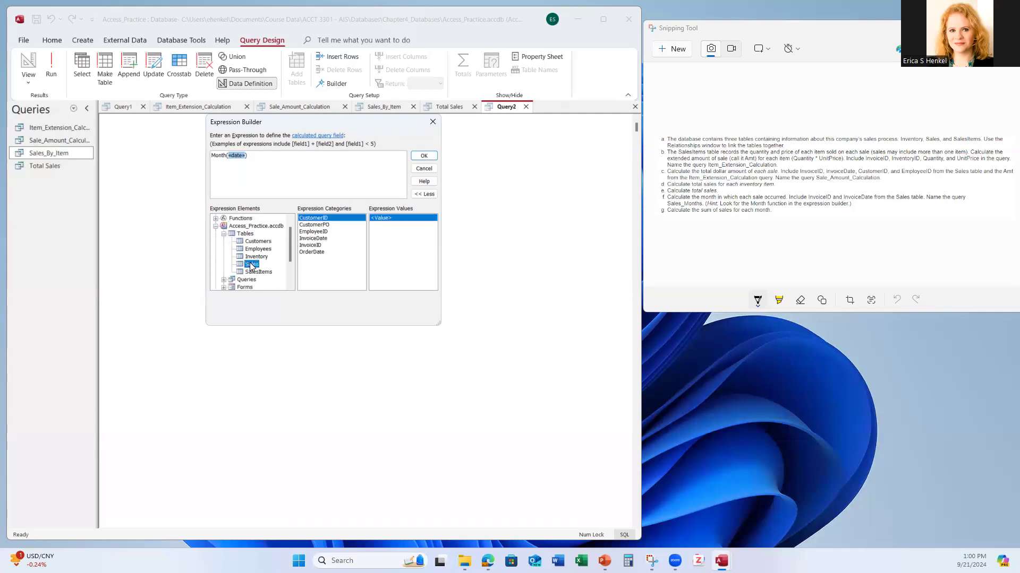
click(310, 239)
double_click(310, 240)
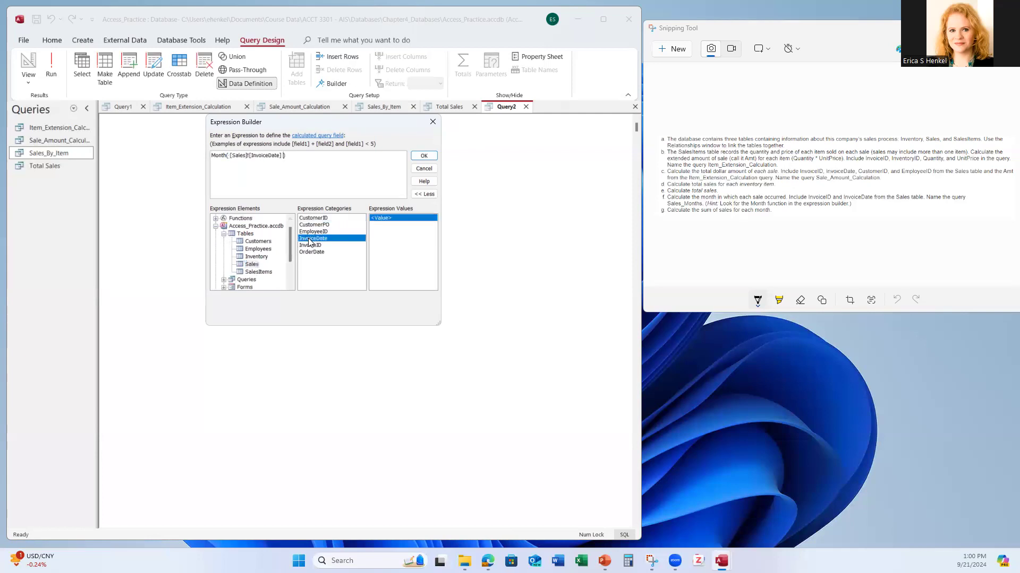
Step: Remove the extra spaces inside the Month function's opening parenthesis and accept the expression
click(230, 156)
key(BackSpace)
key(BackSpace)
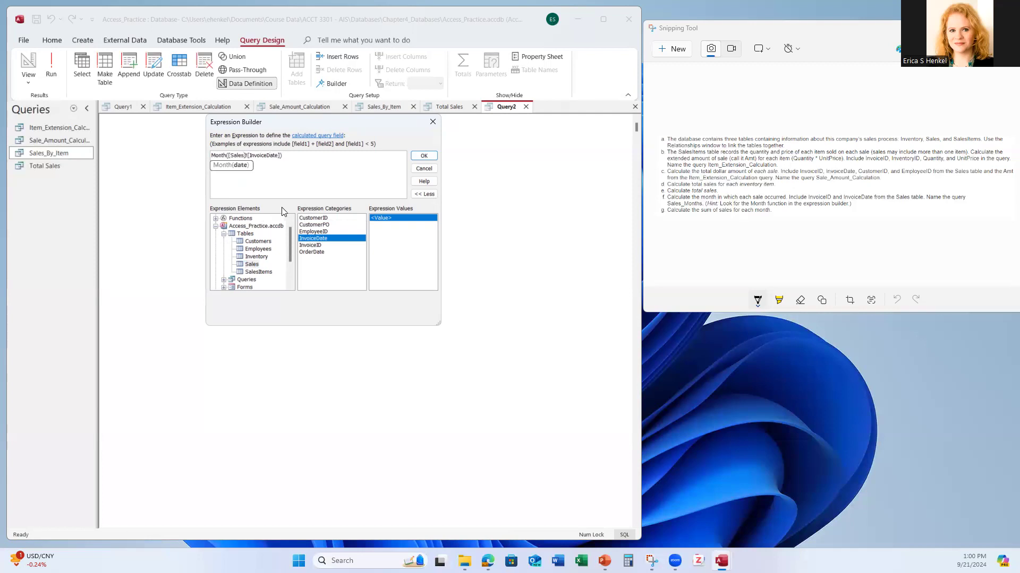
click(425, 155)
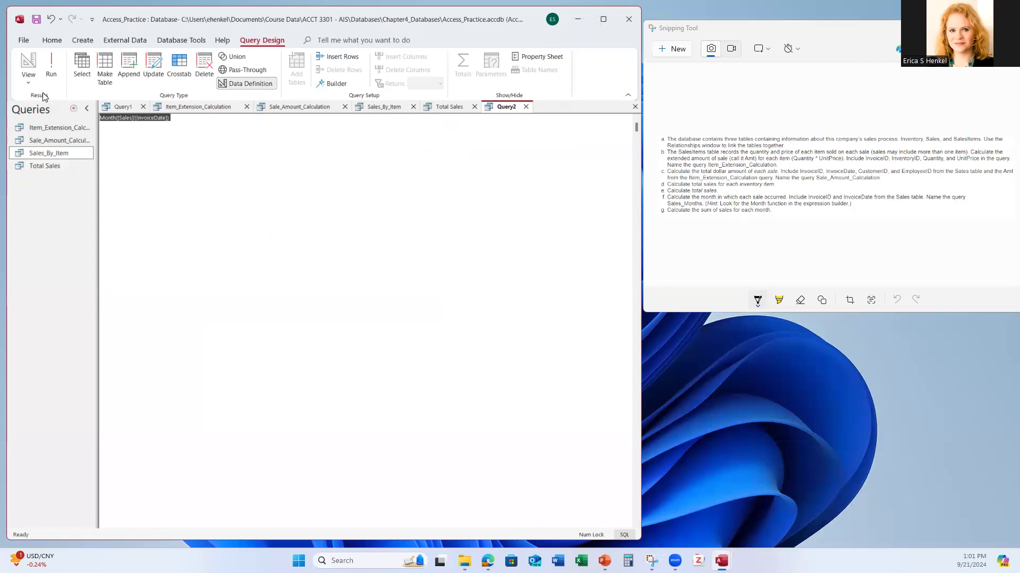
Step: Complete the SQL statement as SELECT Month([Sales]![InvoiceDate]); and try to change the query's view
drag(179, 122, 97, 117)
click(98, 118)
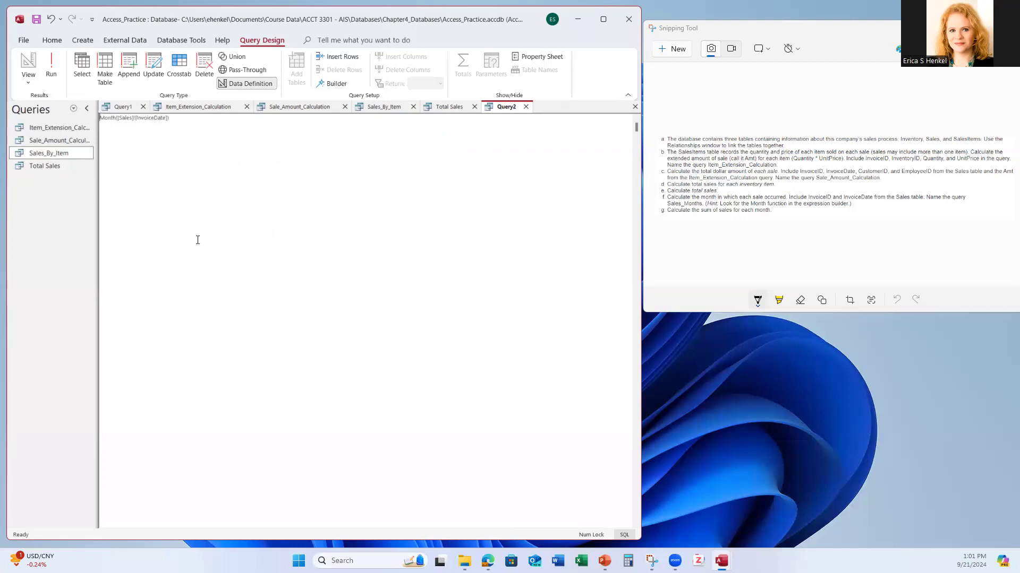
text(SELECT)
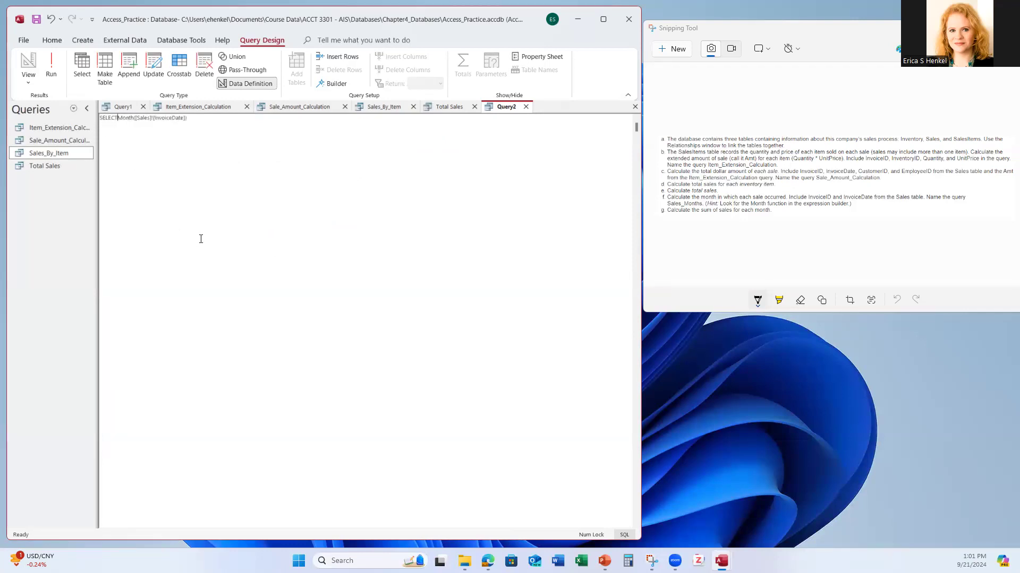
click(205, 121)
click(28, 82)
click(43, 100)
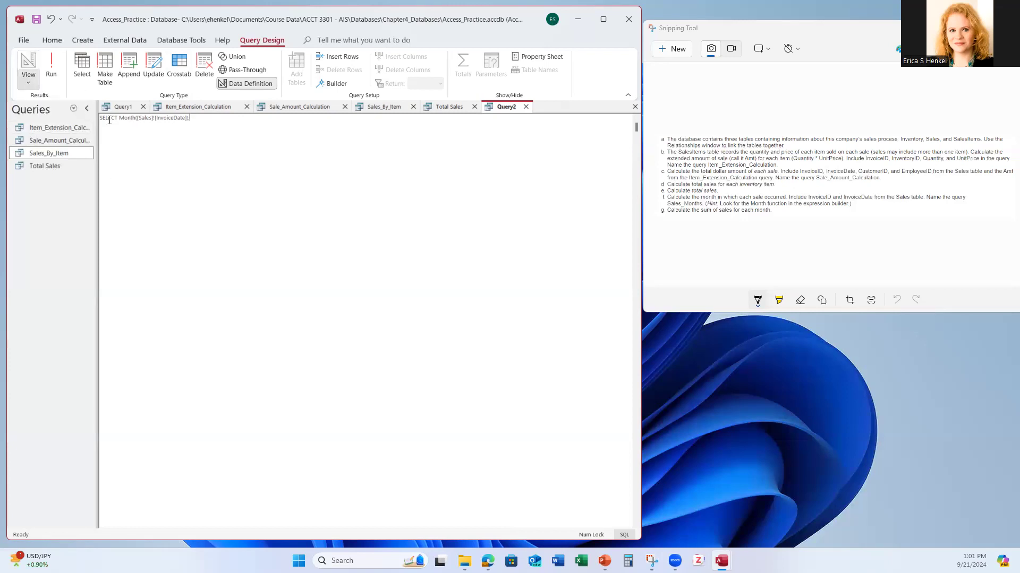
Step: Close Query2 without saving its changes and start a new query design
click(526, 108)
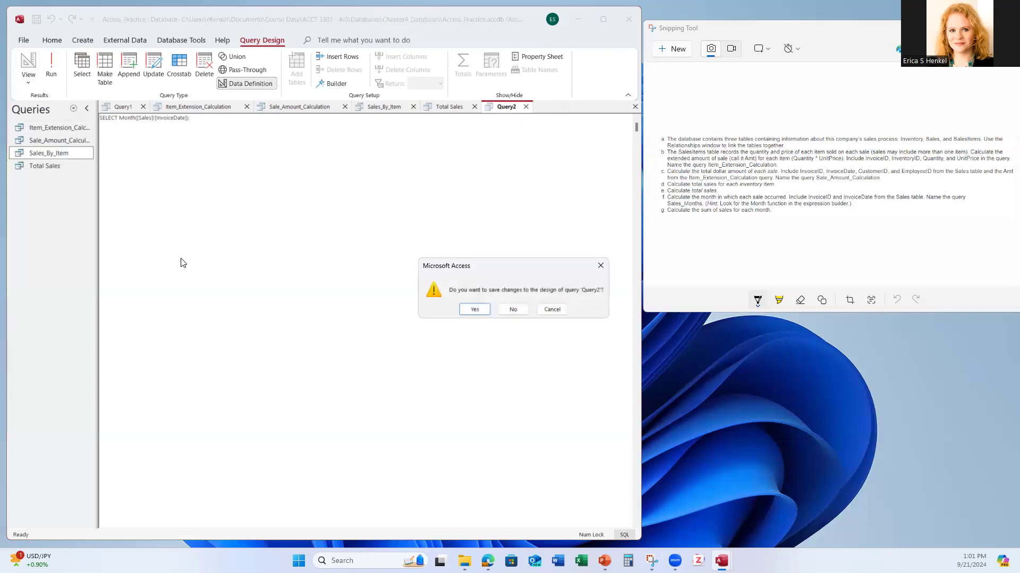
click(518, 309)
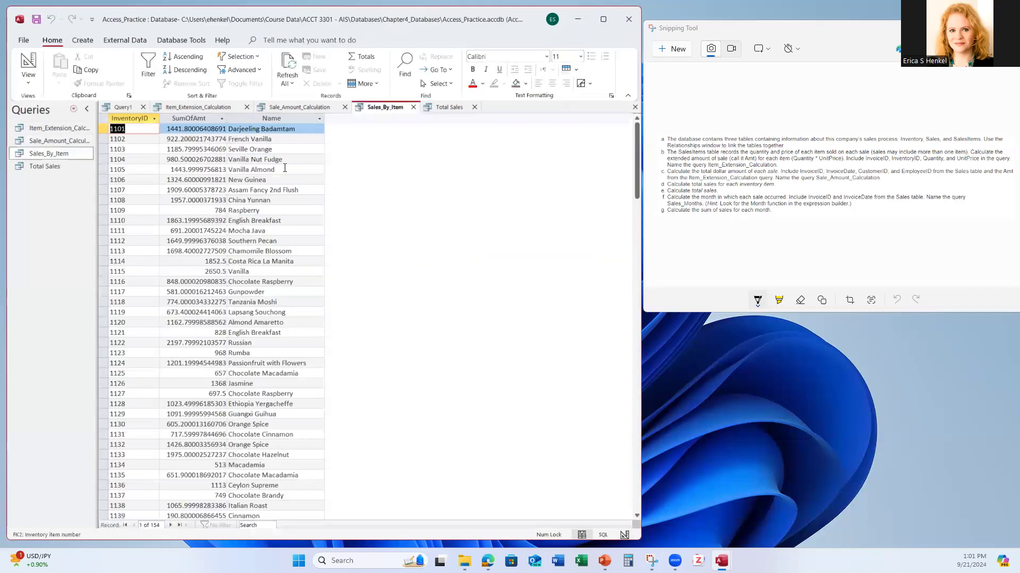
click(82, 41)
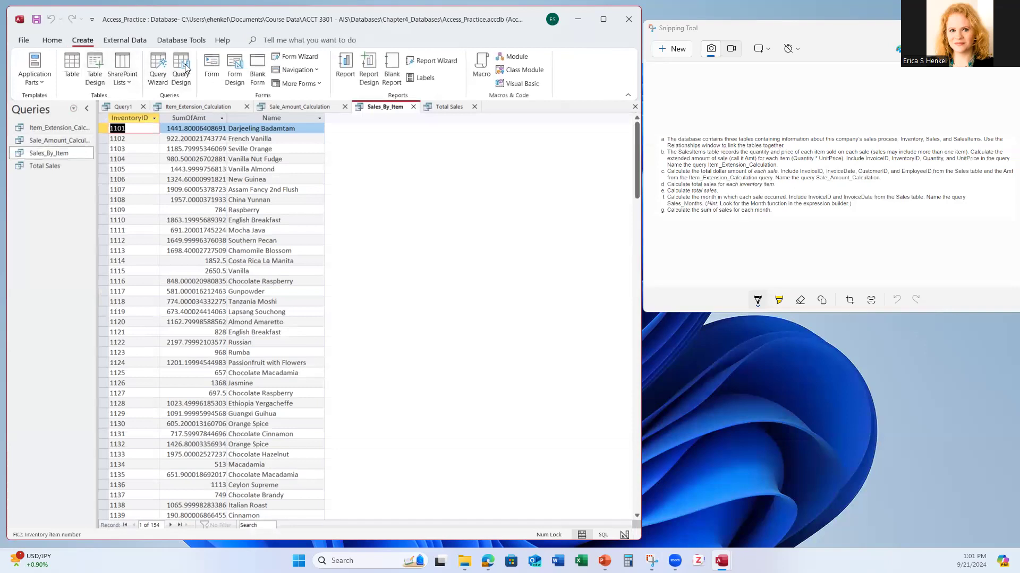
click(183, 71)
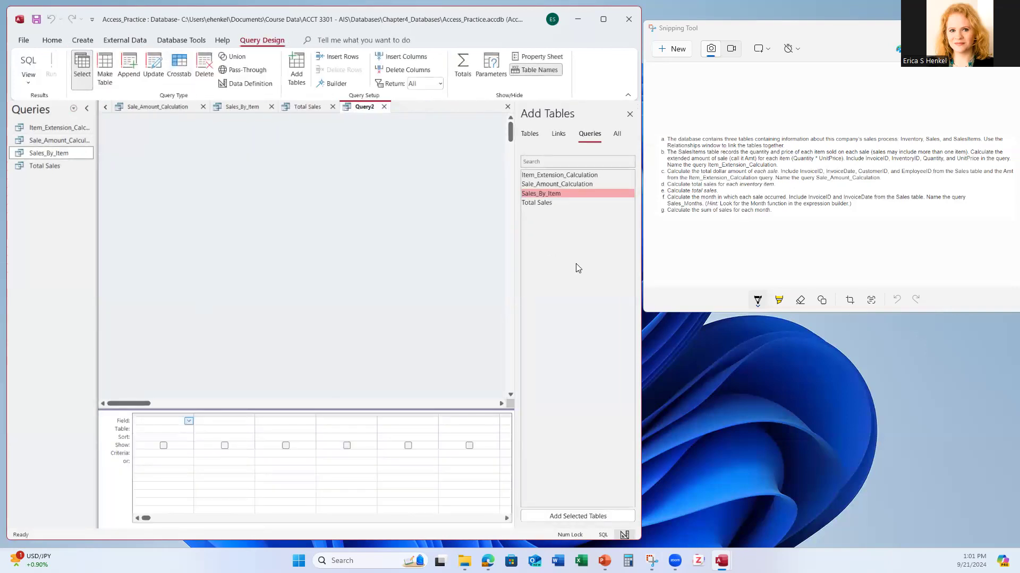
Step: Add the Sales table and the Item_Extension_Calculation query to the design, and include the InvoiceDate and Amt fields
click(529, 133)
drag(530, 203, 195, 155)
click(590, 134)
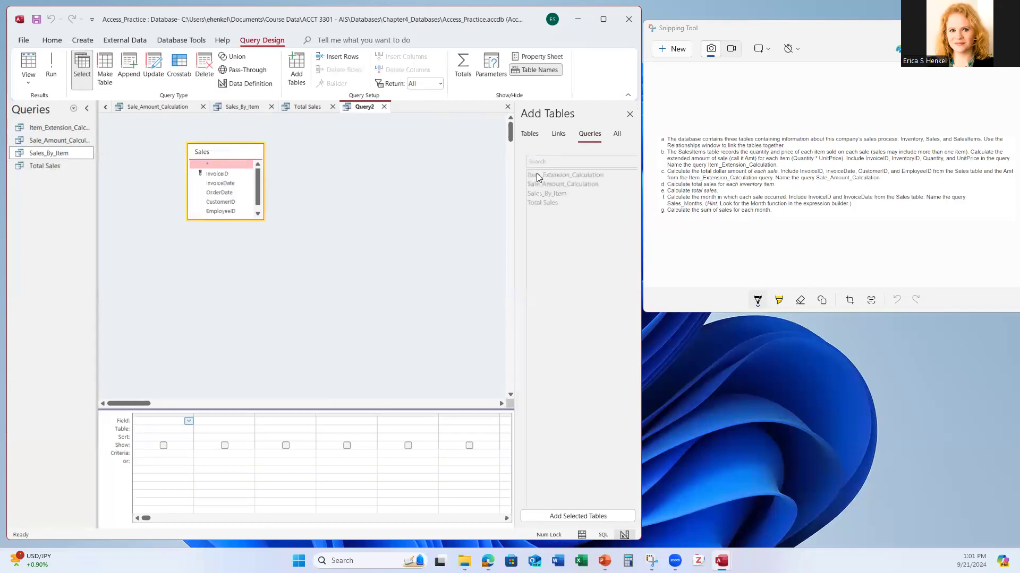
drag(555, 175, 346, 169)
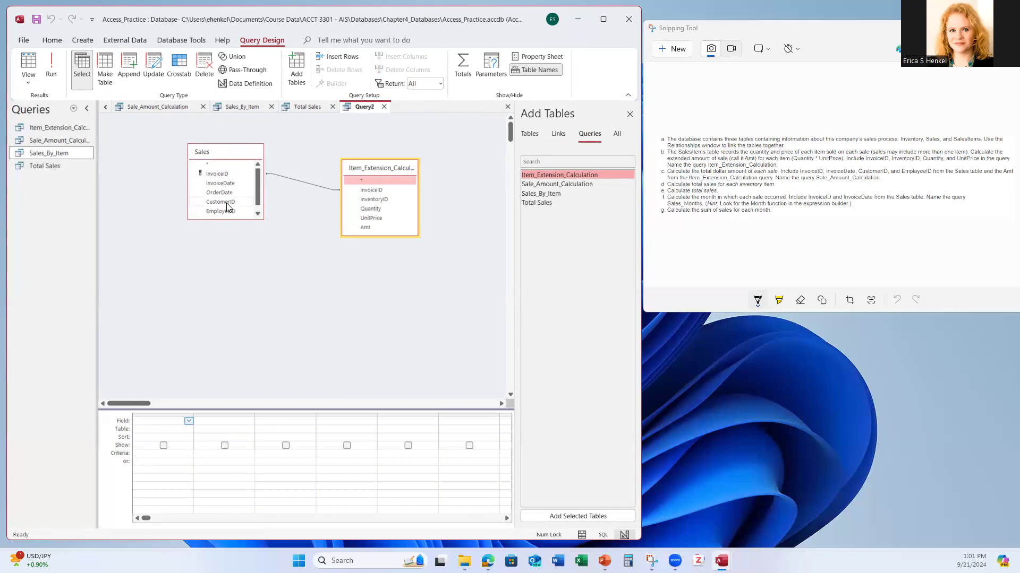
double_click(221, 183)
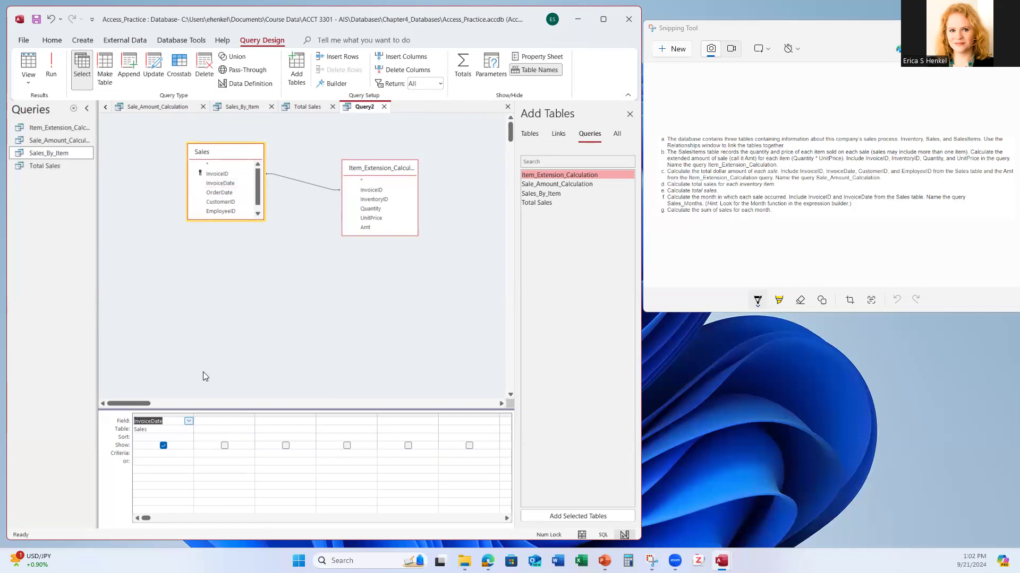
double_click(365, 228)
Step: Open the InvoiceDate field in the Expression Builder and insert the built-in Date/Time function Month before the field name
click(167, 421)
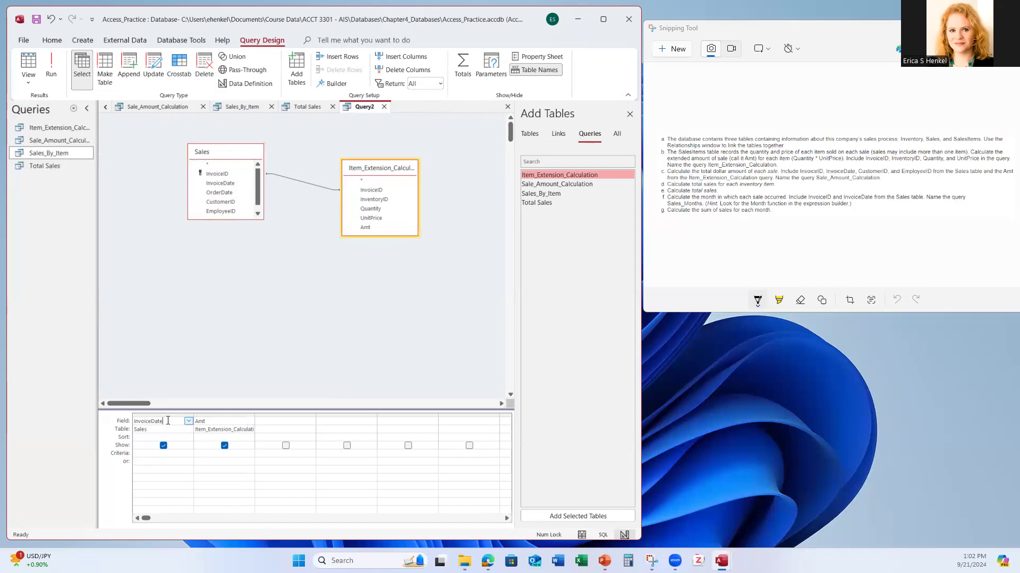
click(335, 84)
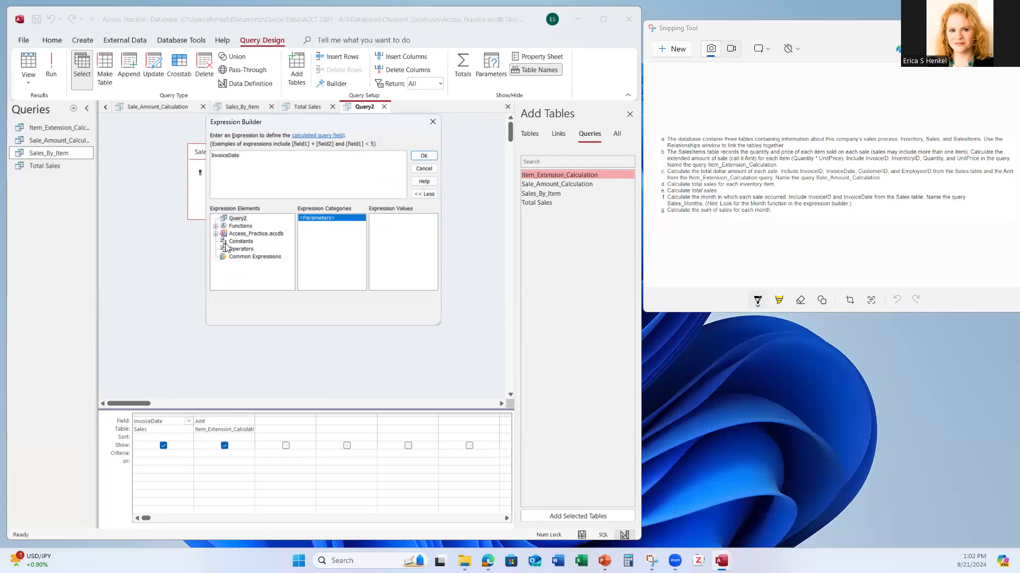
click(216, 226)
click(248, 234)
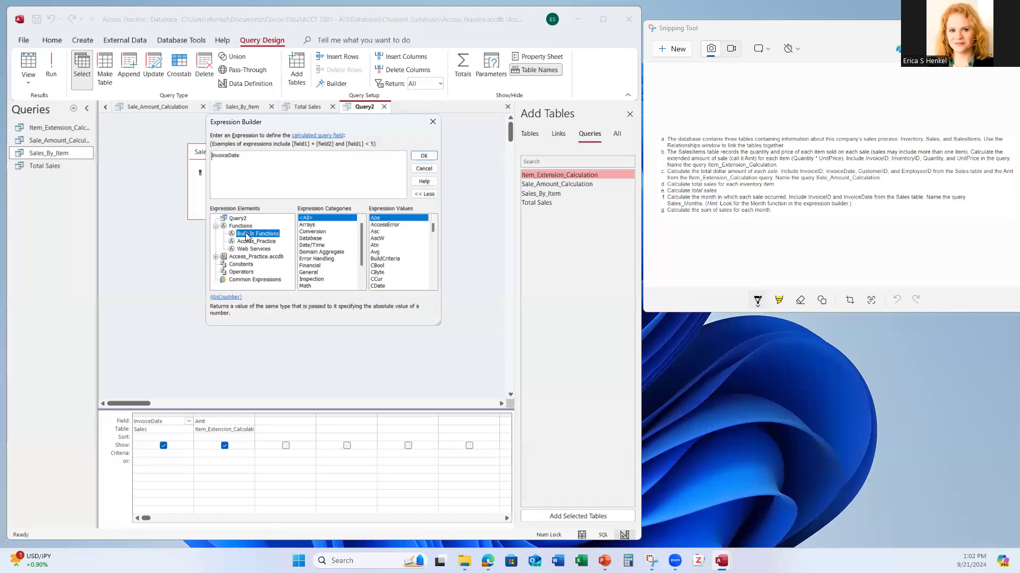
click(313, 245)
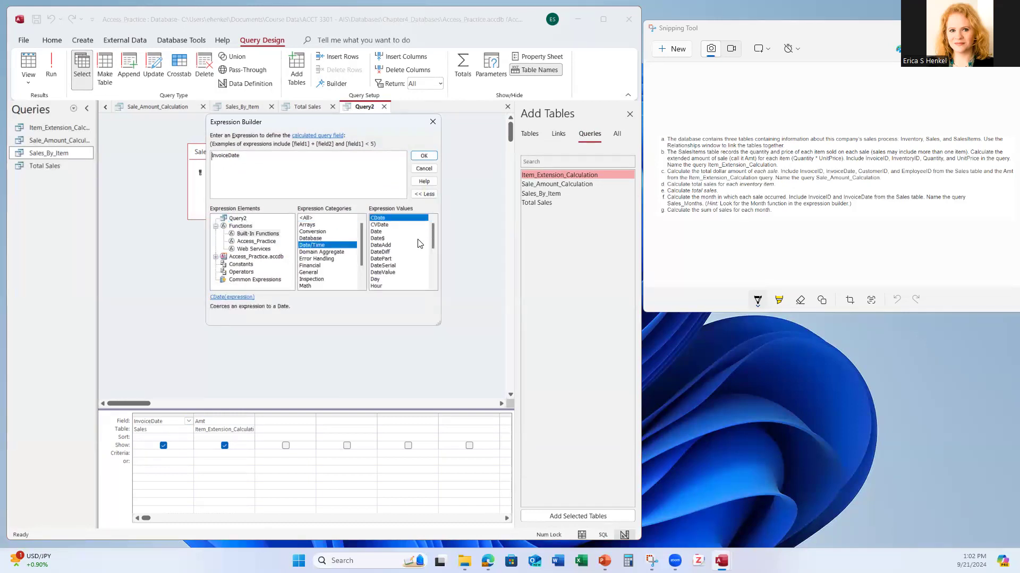
drag(434, 236, 432, 250)
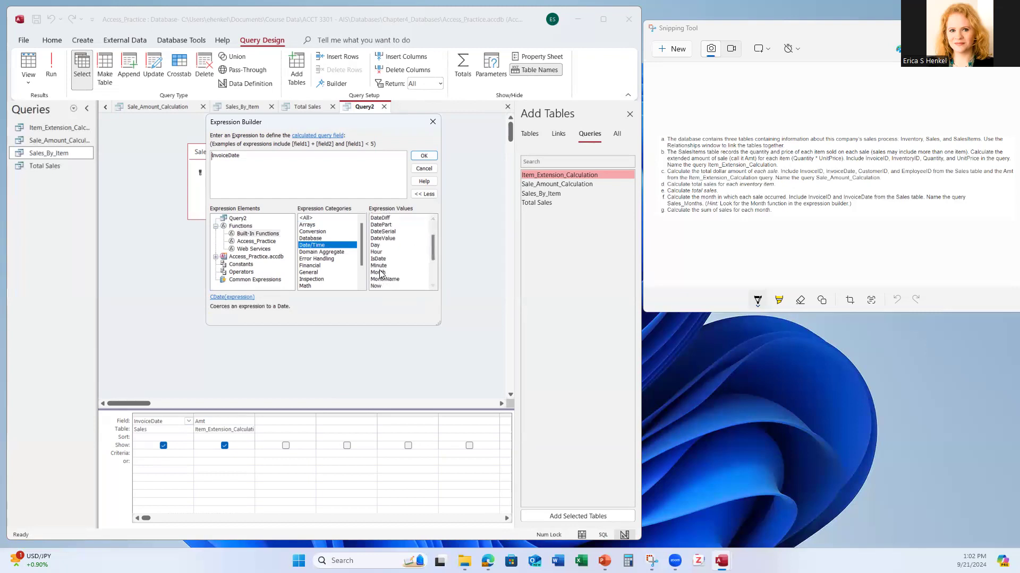
click(379, 272)
double_click(379, 272)
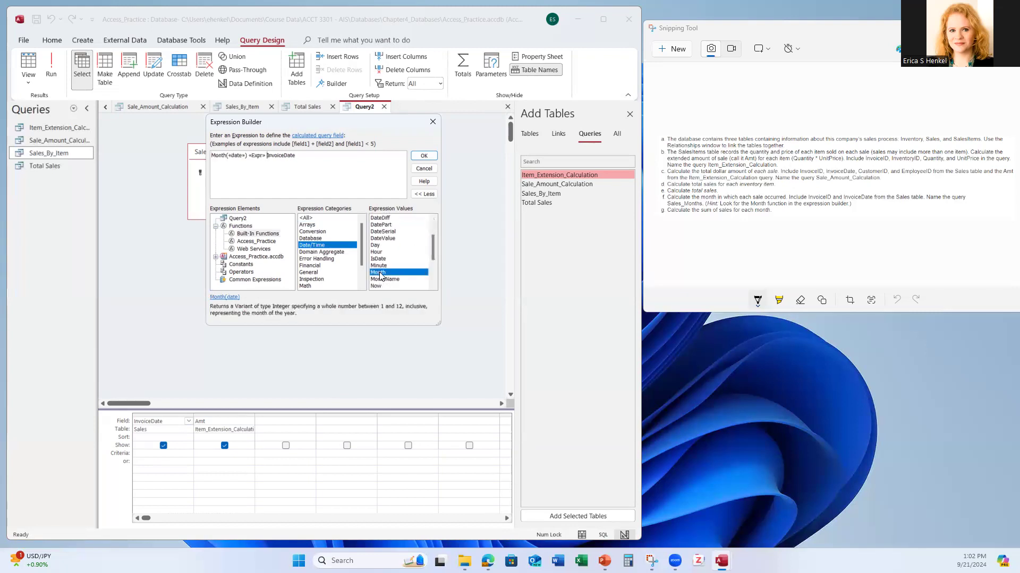
Step: Remove the date and Expr placeholders so the Month function applies to InvoiceDate, and accept the expression
click(243, 156)
drag(267, 155, 231, 158)
key(Delete)
click(423, 155)
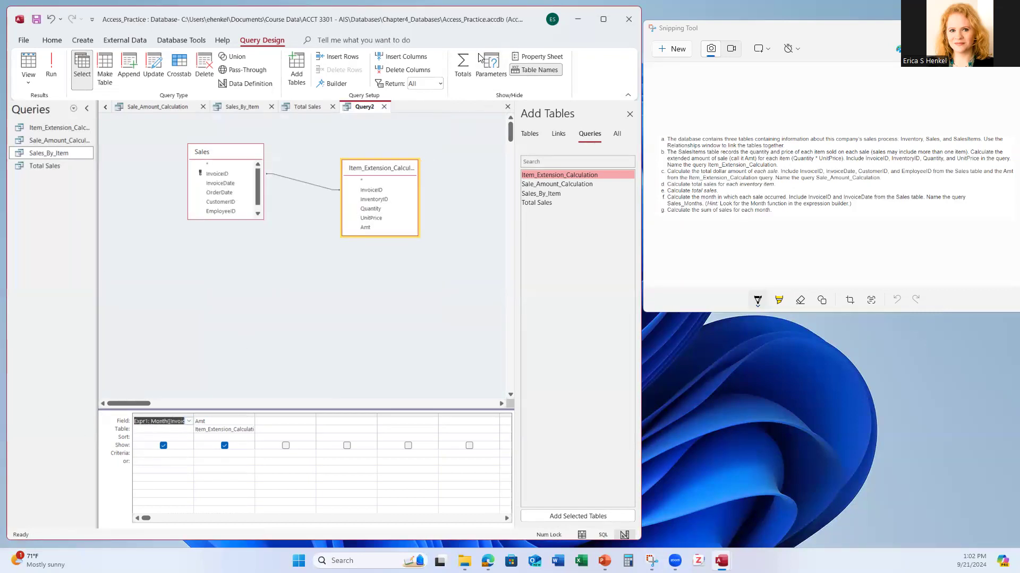
Step: Turn on totals for the query and set the Amt field's total to Sum
click(461, 61)
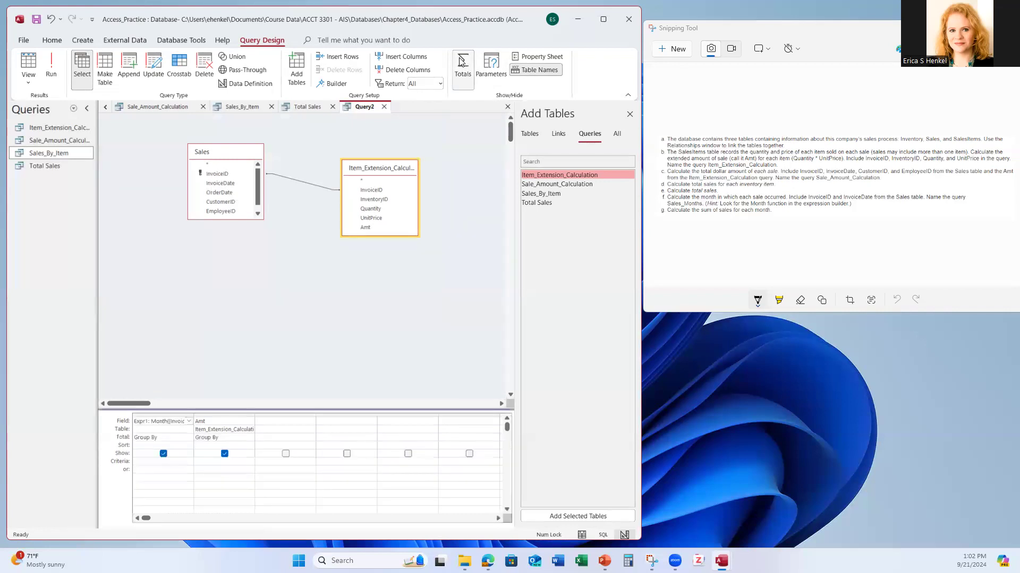
click(225, 437)
click(249, 437)
click(228, 455)
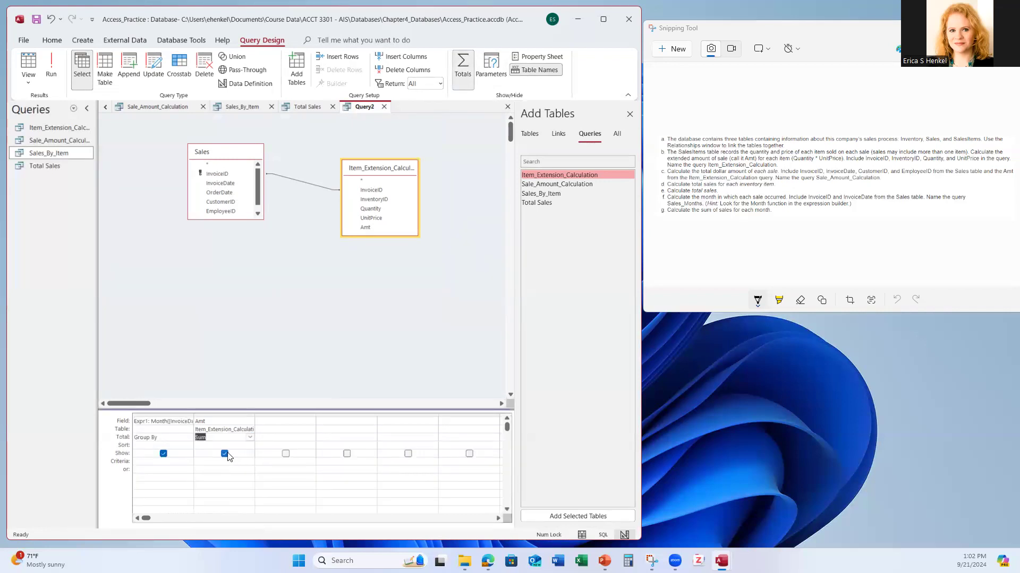
Step: Set the Month expression's source table to Sales
click(164, 429)
click(188, 429)
click(180, 438)
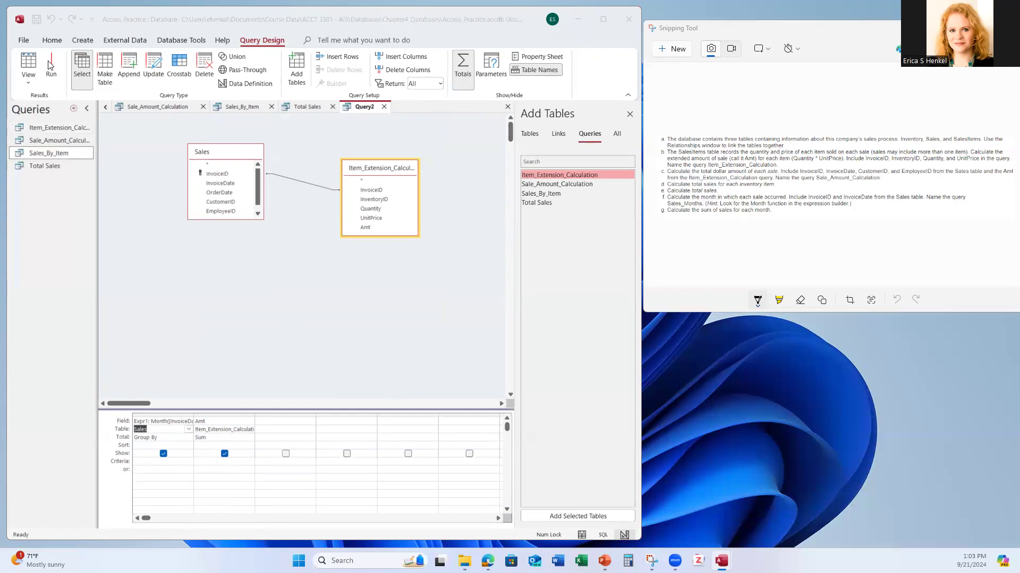
Step: Try to save the query as Sales_by_Month
key(ctrl+s)
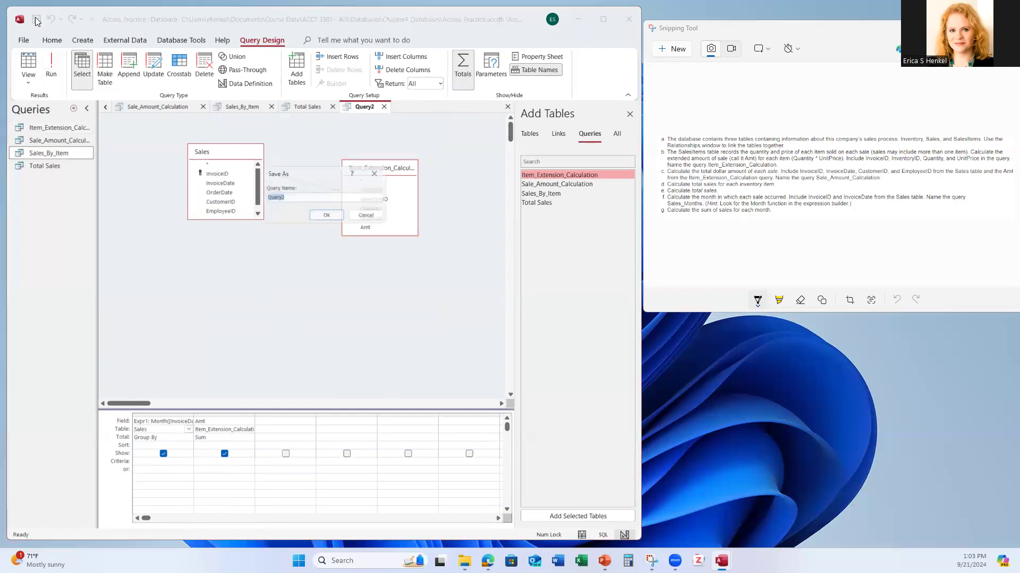
text(Sales)
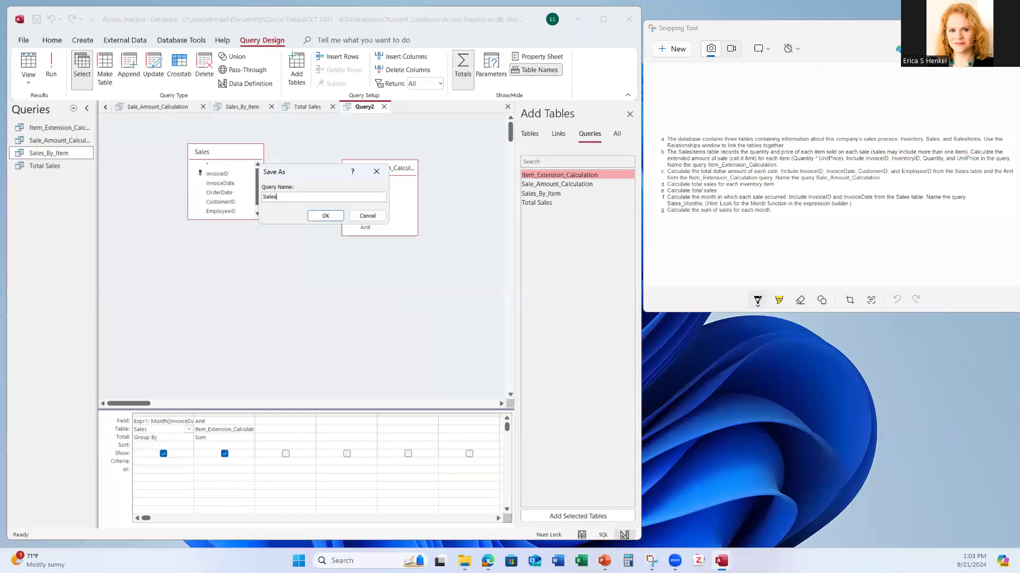
text(_by_Month)
click(326, 216)
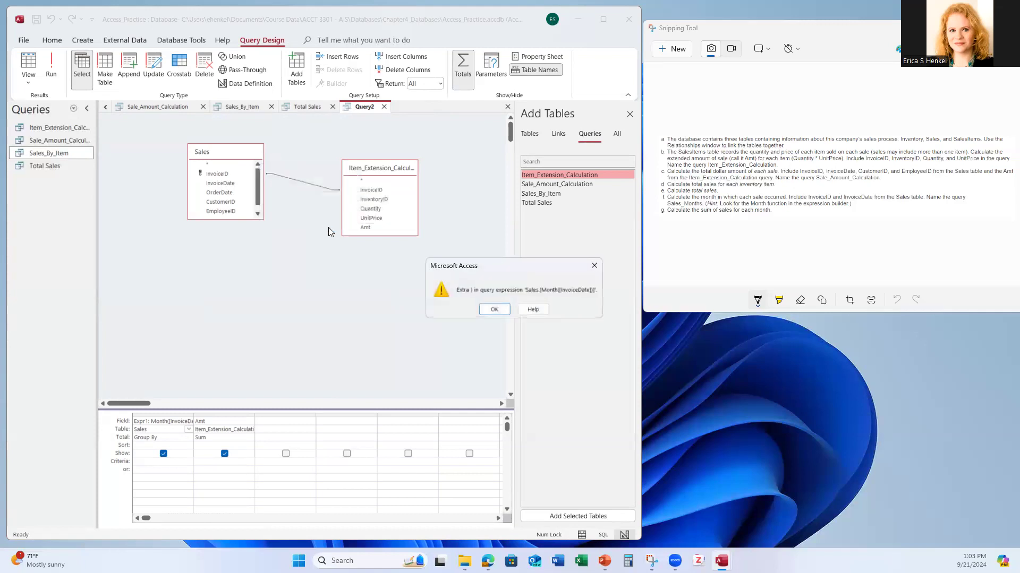
click(494, 310)
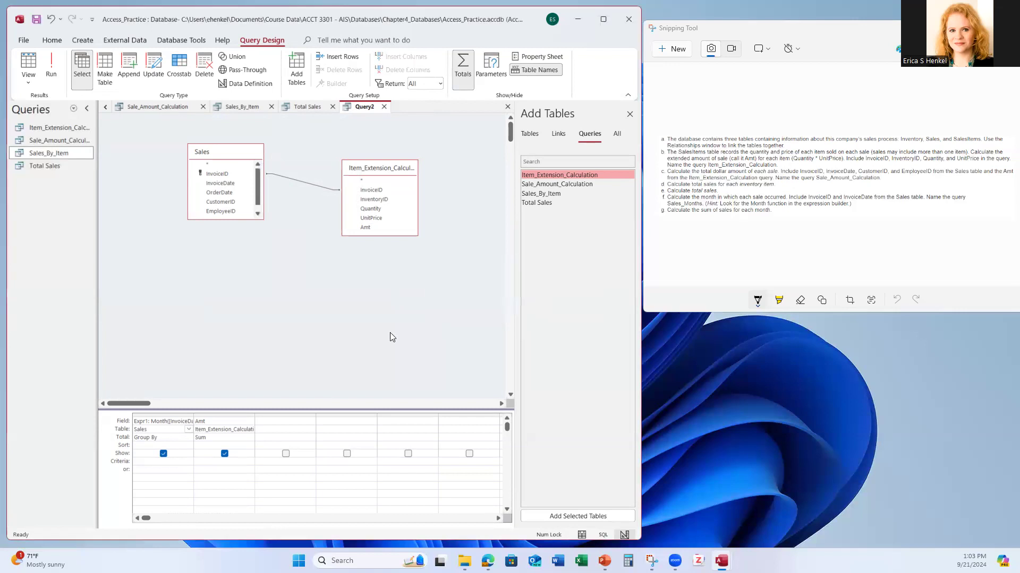
Step: Examine the full Month expression in the first column for misplaced or extra parentheses
click(180, 420)
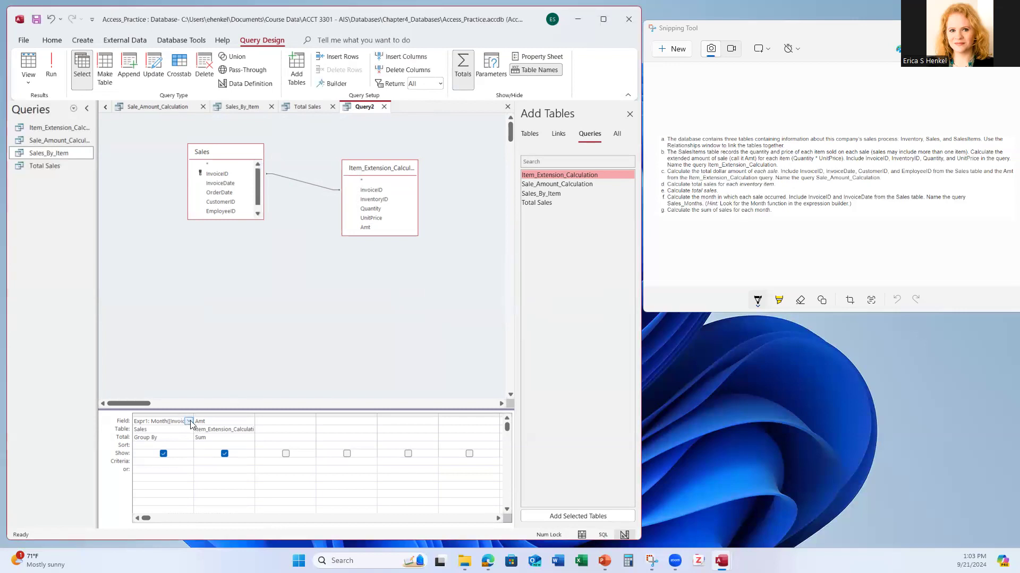
click(189, 421)
click(189, 422)
key(Right)
key(Right)
key(Right)
key(Right)
key(Right)
key(Right)
key(Right)
key(Right)
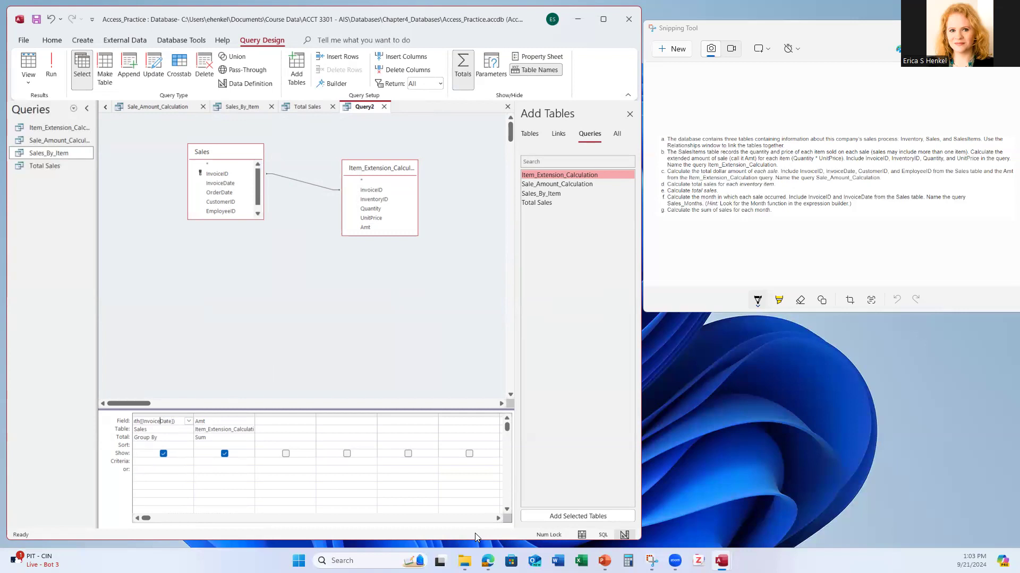
key(Left)
key(Left)
key(Left)
key(Left)
key(Left)
key(Left)
key(Left)
key(Left)
key(Left)
key(Left)
Step: Try to save the query again under the same name and to view its SQL statement
click(36, 20)
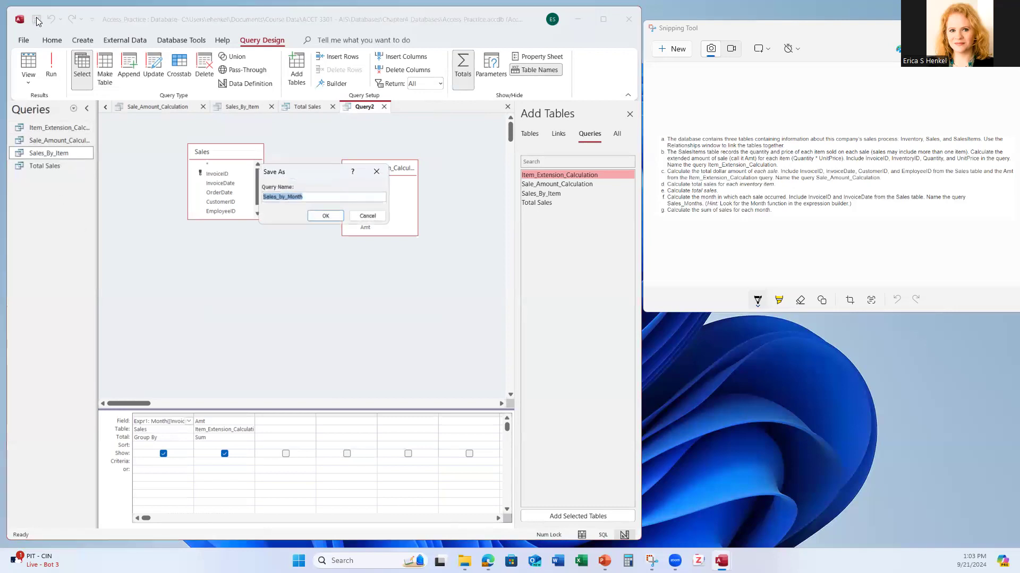
click(325, 216)
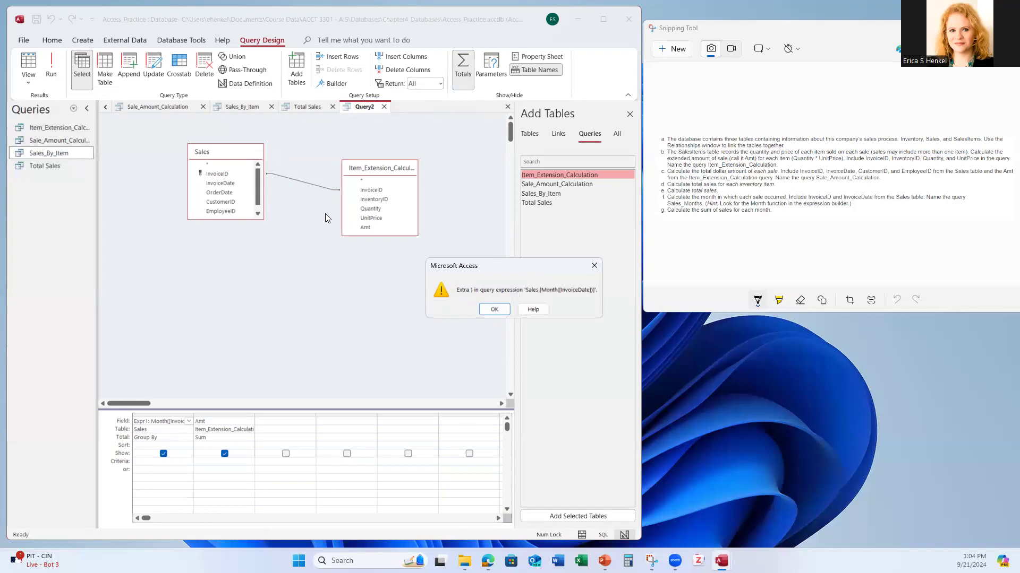
click(505, 310)
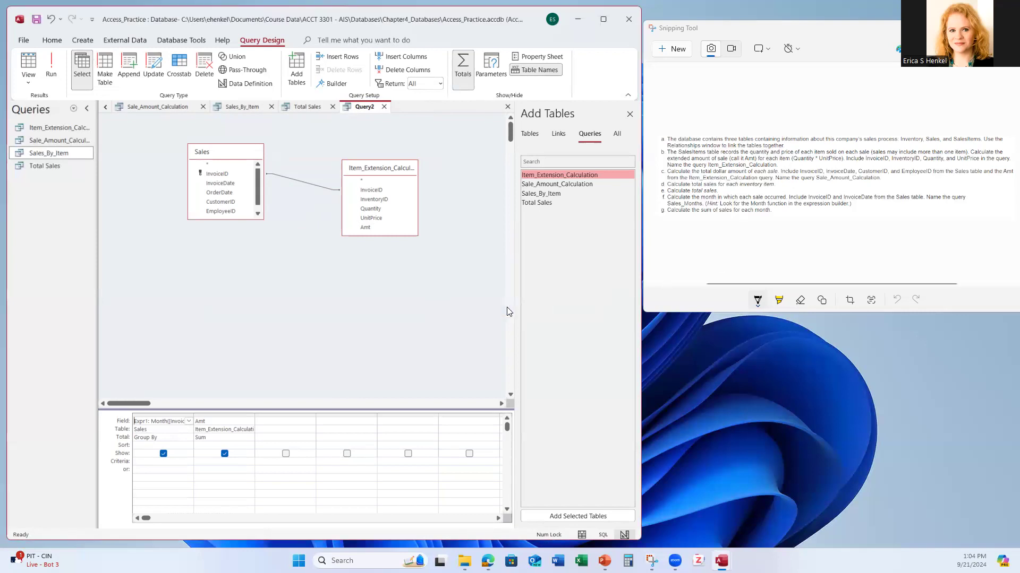
click(29, 84)
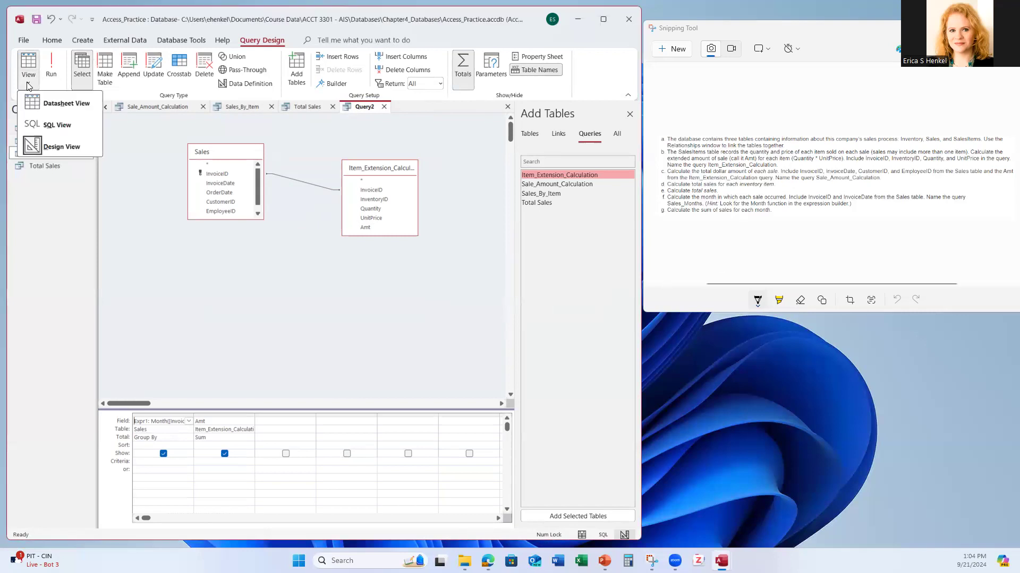
click(46, 127)
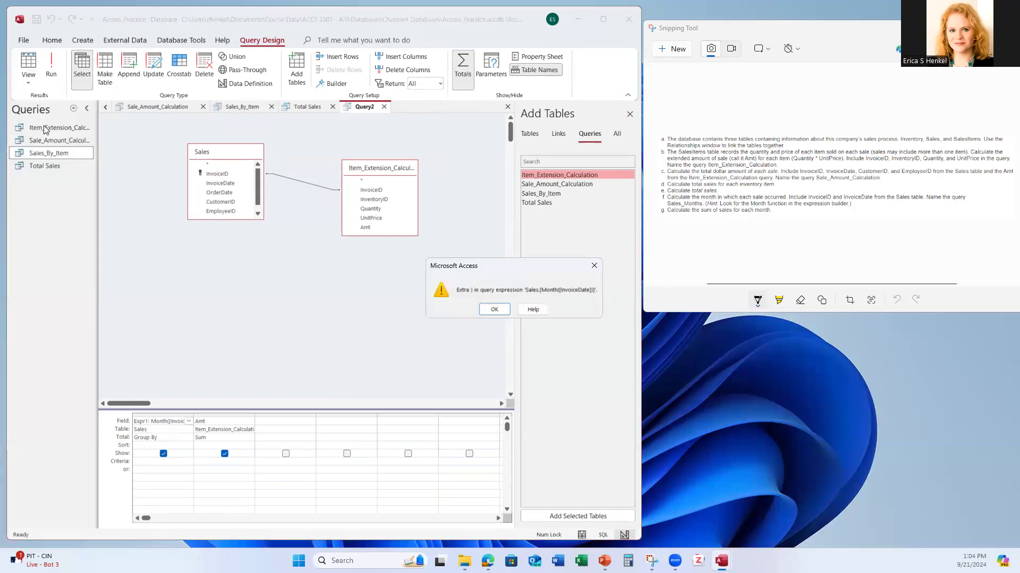
click(494, 310)
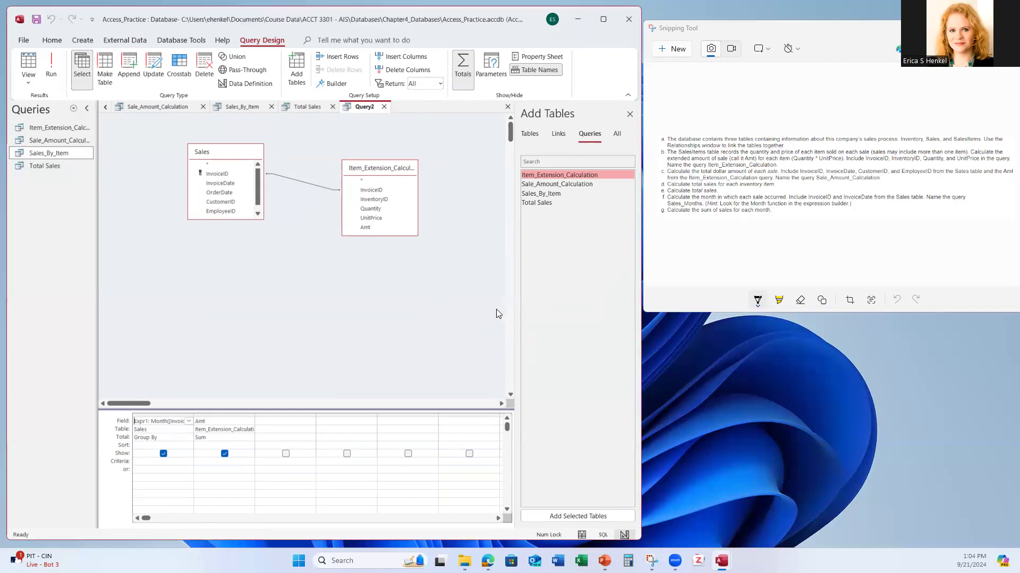
Step: Clear the first column's expression and build a new one containing only the built-in Date/Time function Month
click(135, 420)
key(shift+End)
key(Delete)
click(331, 85)
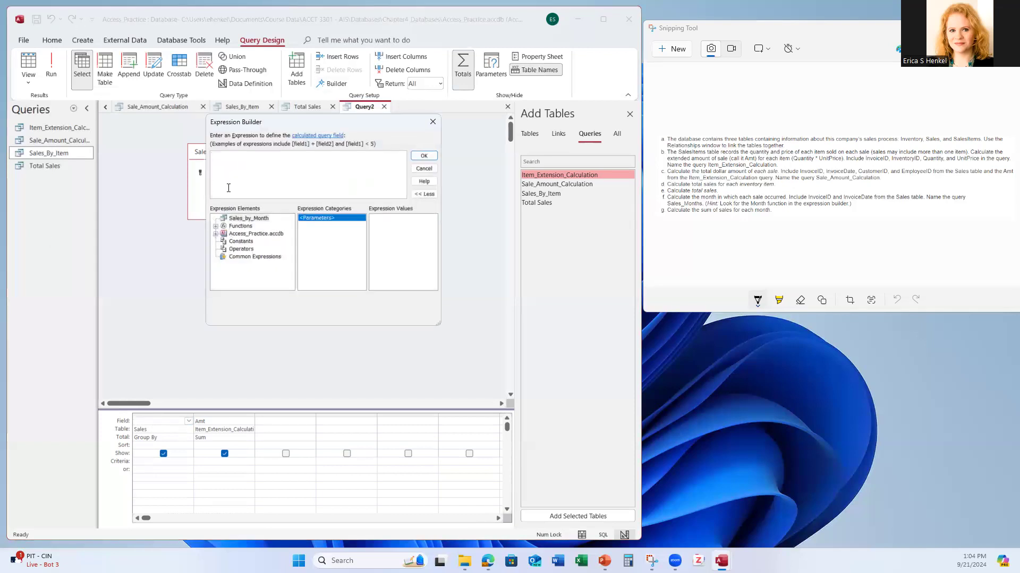
click(216, 227)
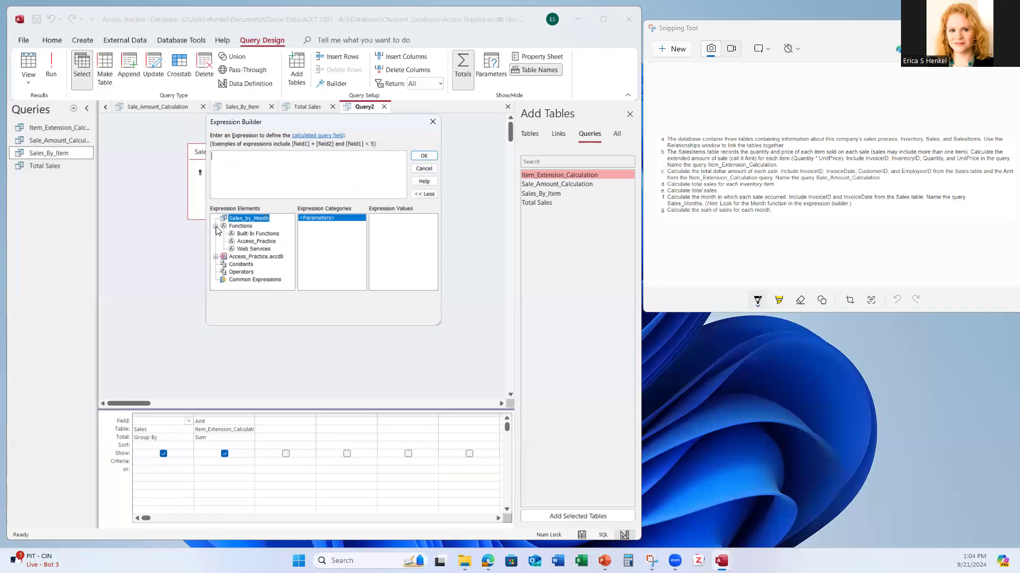
click(245, 235)
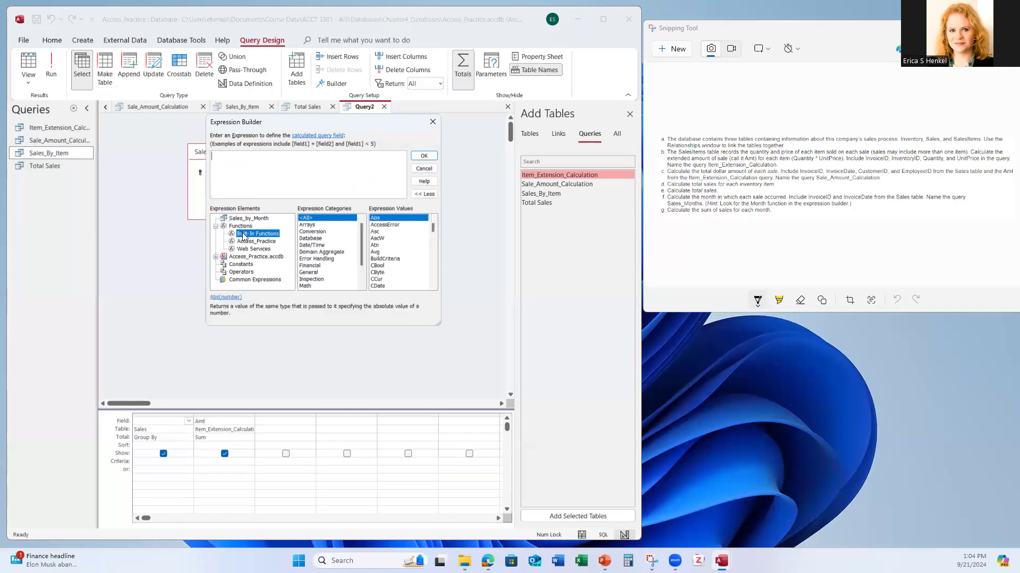
double_click(311, 246)
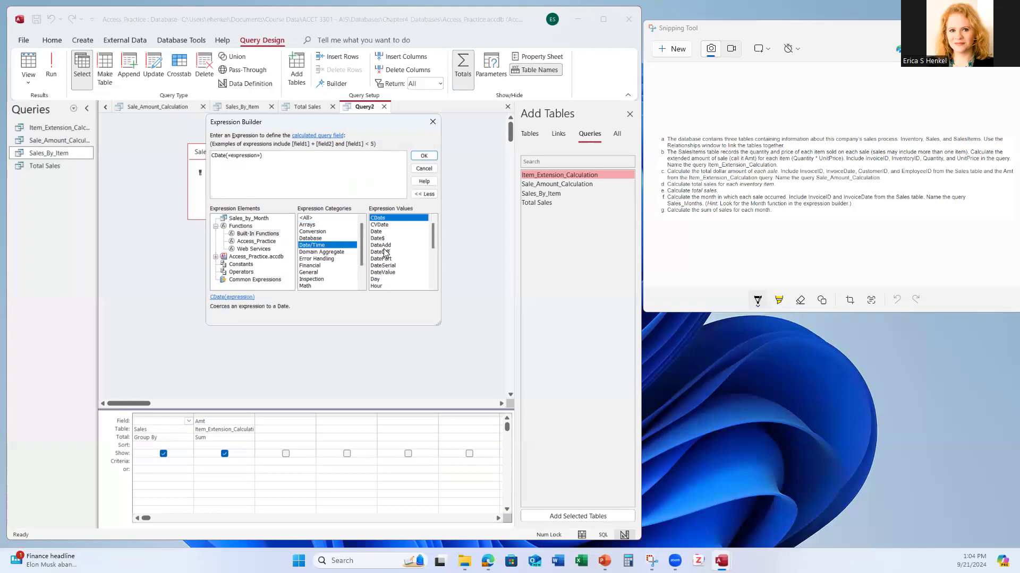
scroll(386, 255, down, 1)
double_click(379, 286)
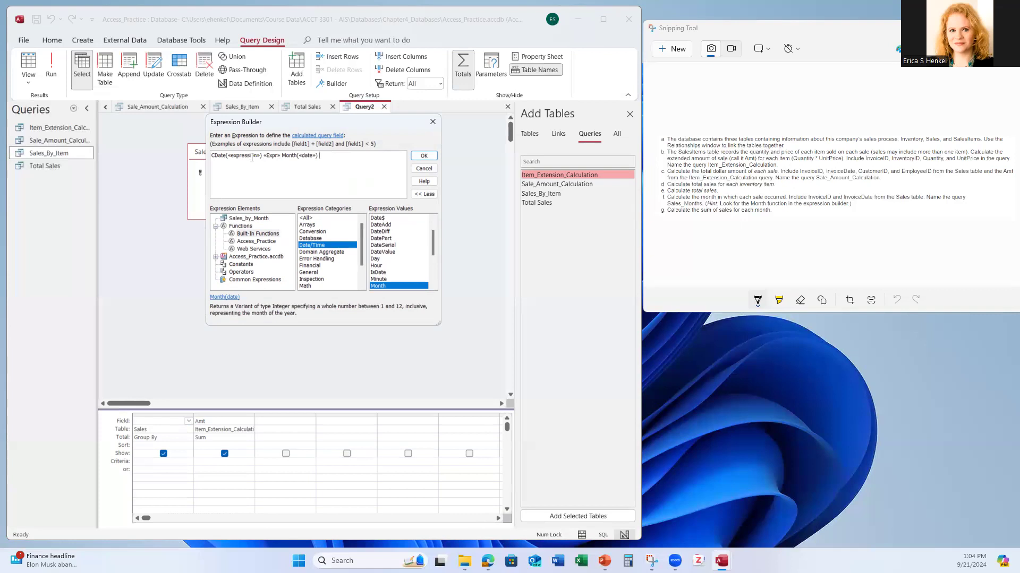
drag(280, 156, 192, 158)
key(Delete)
Step: Replace the Month function's date placeholder with InvoiceDate from the Sales table and accept the expression
drag(248, 156, 230, 156)
click(215, 227)
click(216, 234)
double_click(240, 242)
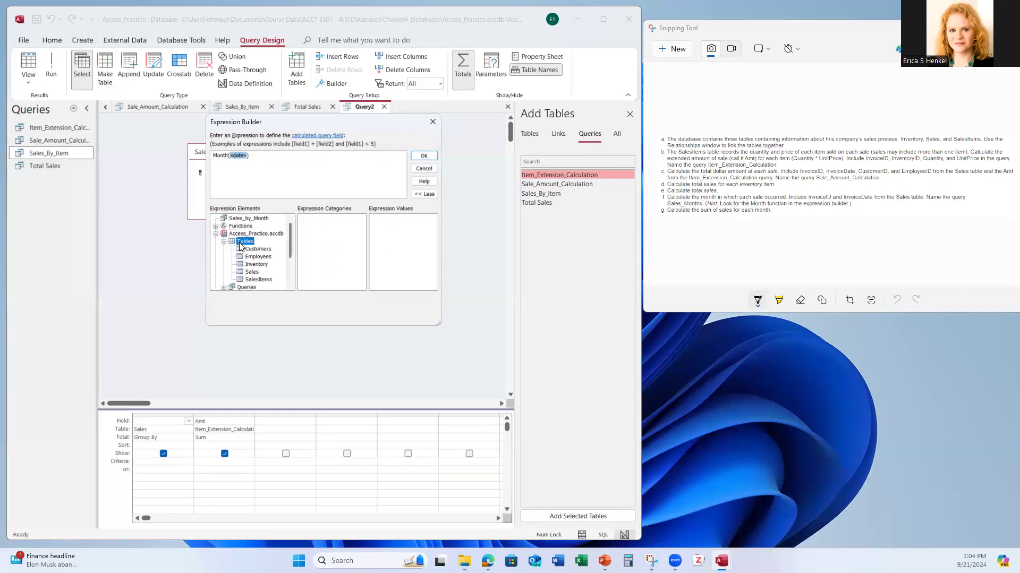
click(251, 272)
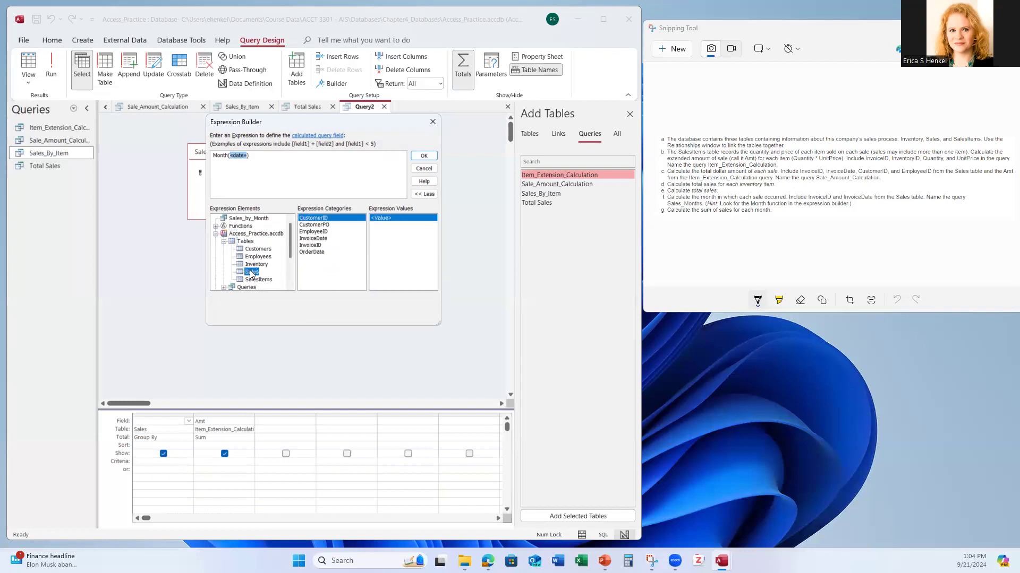
double_click(315, 240)
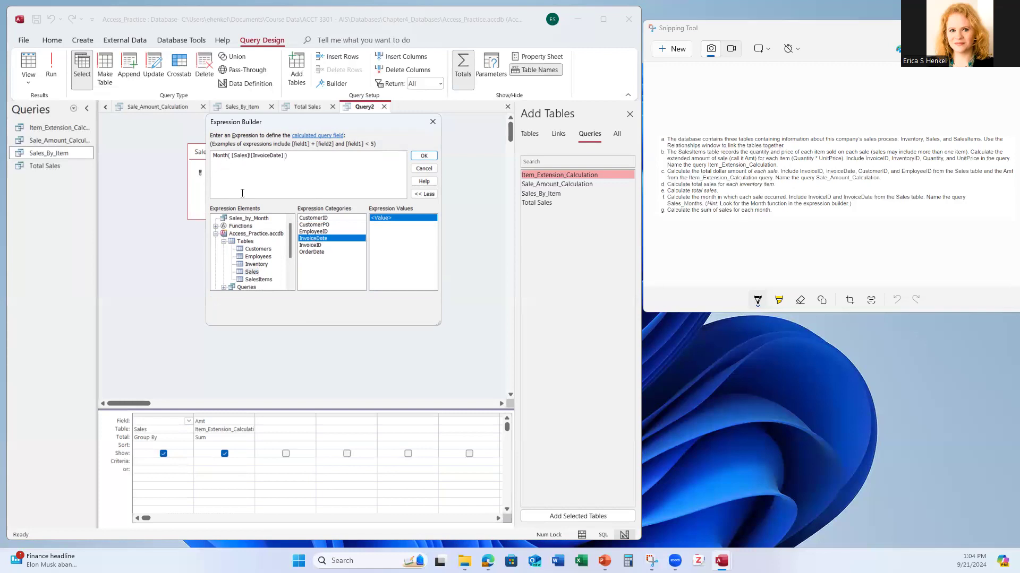
click(421, 156)
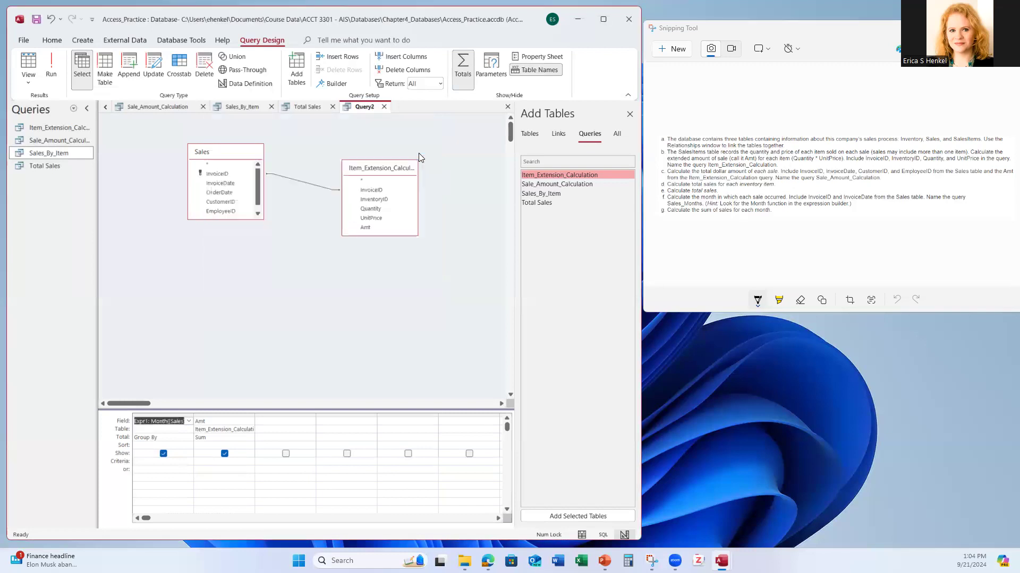
Step: Save the query as Sales_by_Month and run it
click(36, 20)
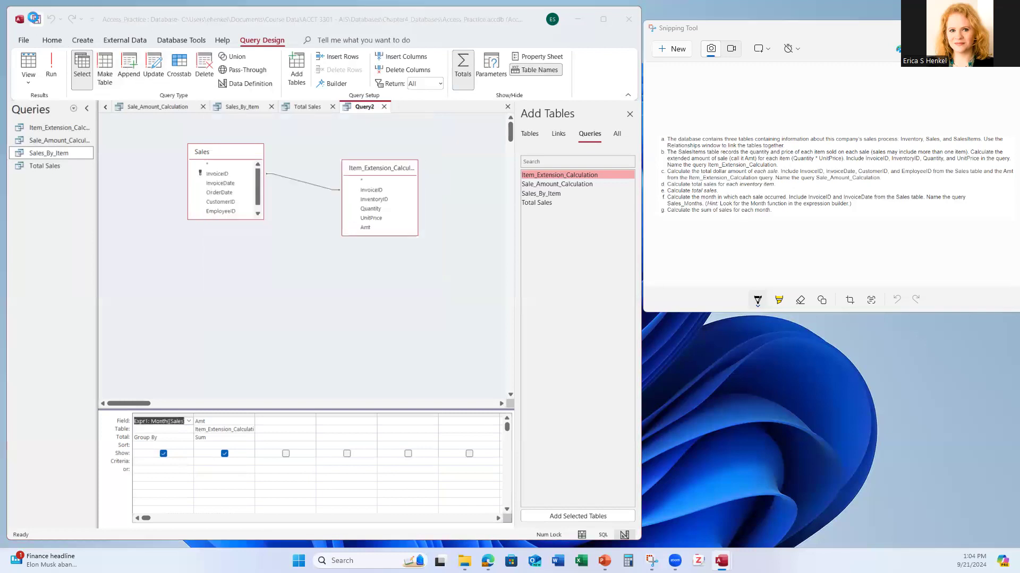
click(325, 215)
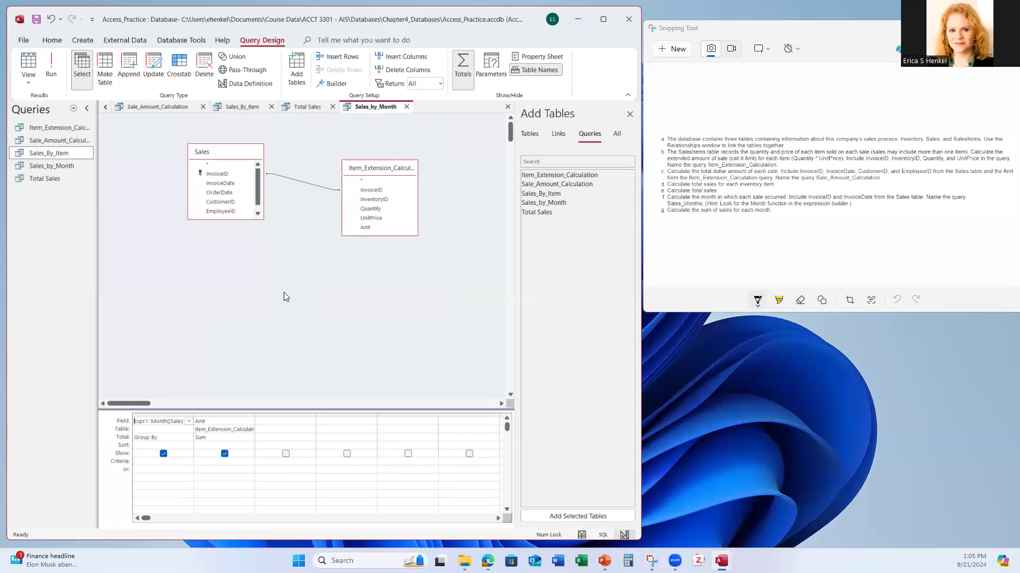
click(51, 64)
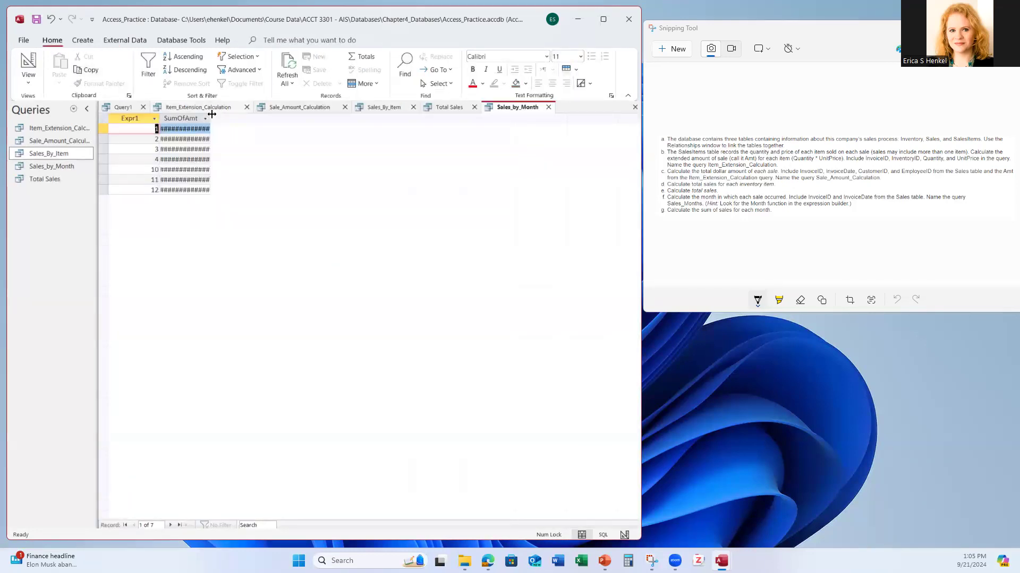
Step: Widen the SumOfAmt column so its full values are readable
double_click(210, 116)
drag(211, 116, 224, 117)
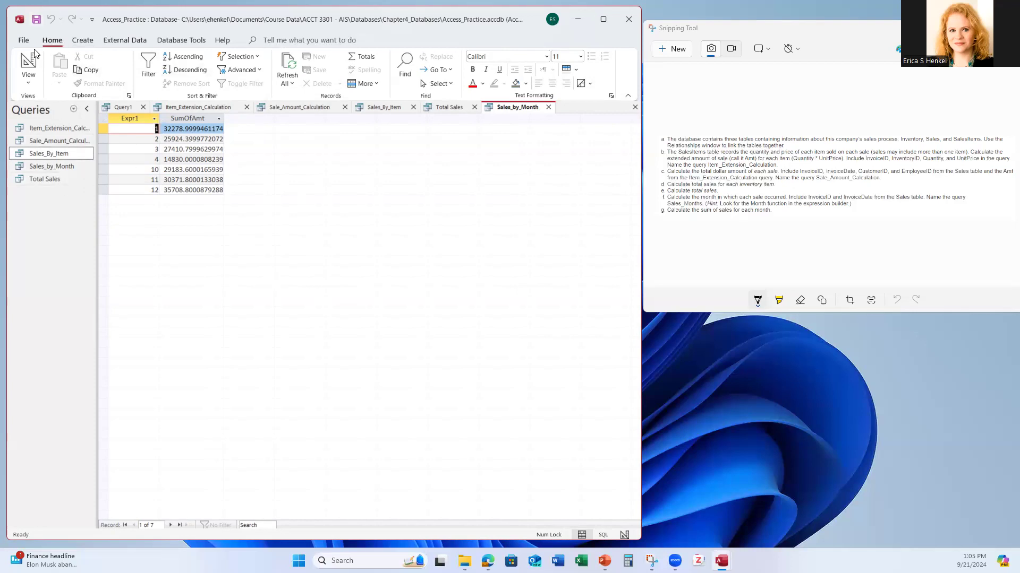
Step: Open the Sale_Amount_Calculation query's results
click(39, 141)
double_click(39, 141)
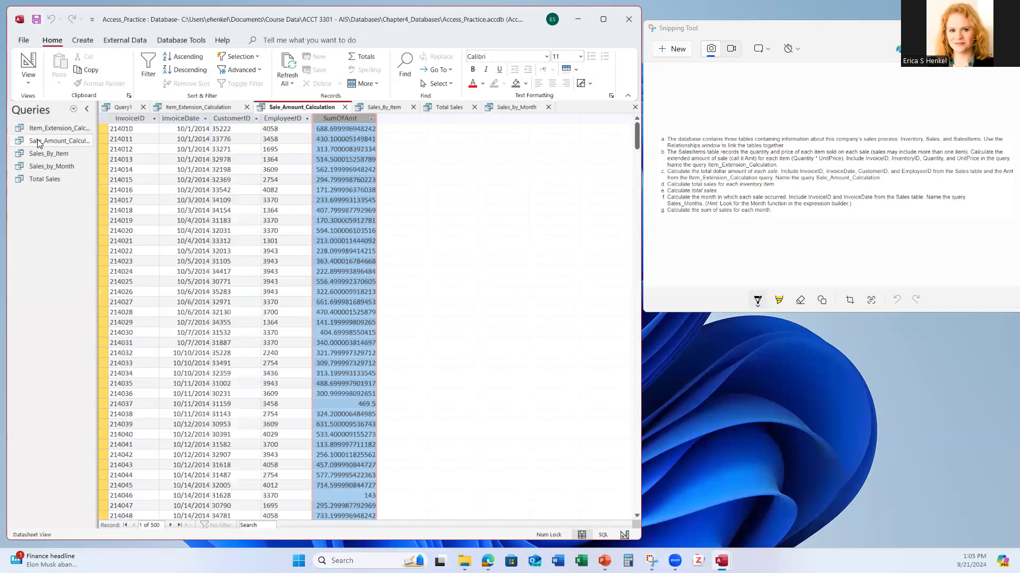